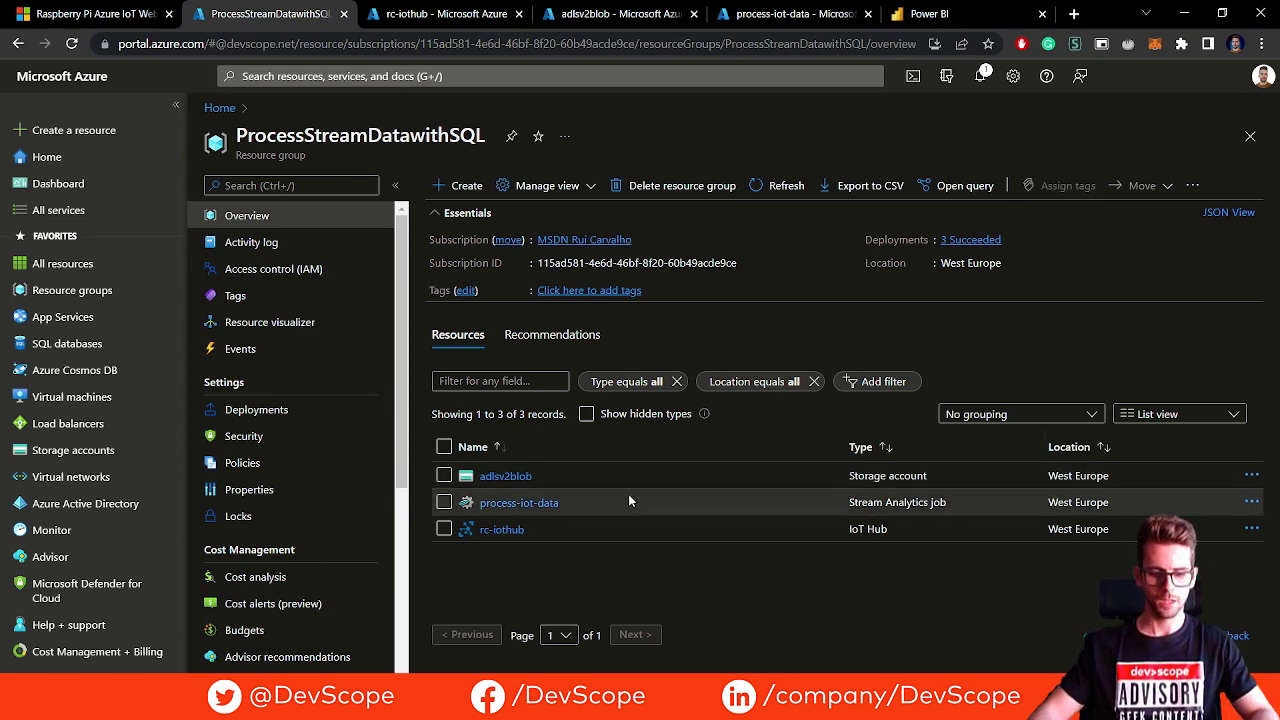
Find the IoT Hub service by searching the Azure portal for "iot" and open the creation form for a new hub
{"action": "left_click", "coordinate": [503, 530]}
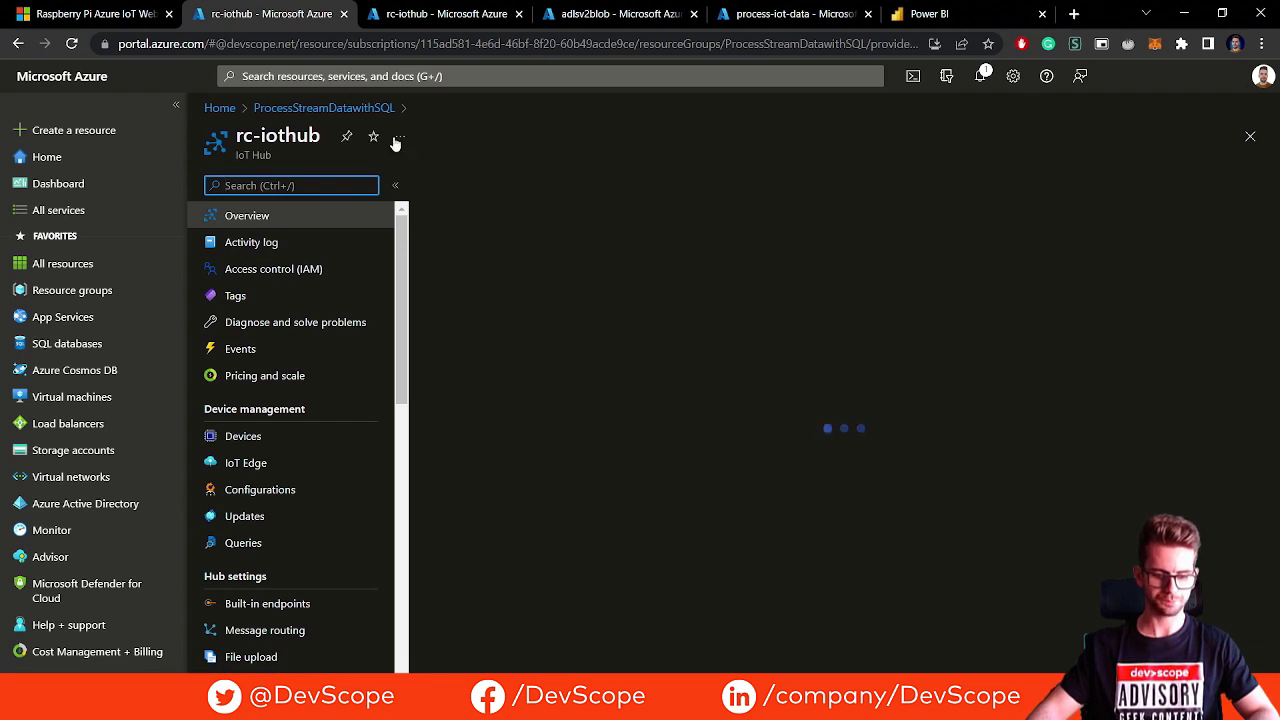
{"action": "left_click", "coordinate": [220, 108]}
{"action": "left_click", "coordinate": [333, 199]}
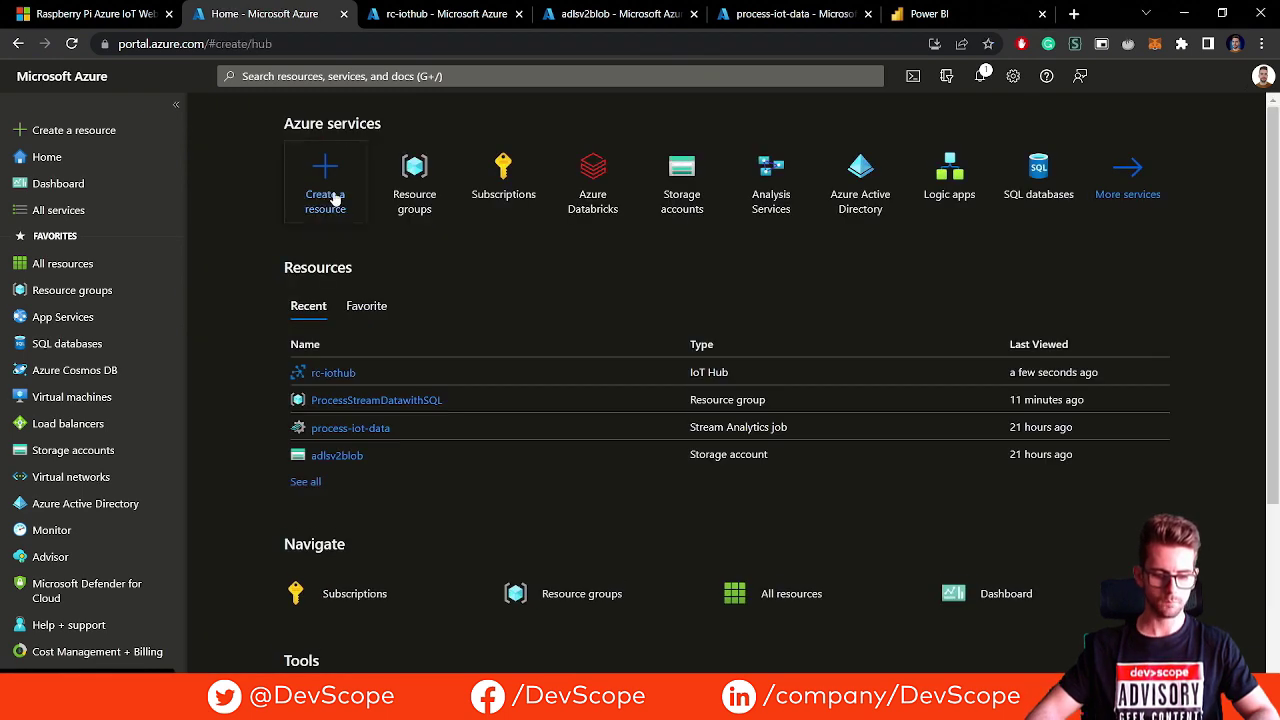
{"action": "left_click", "coordinate": [352, 78]}
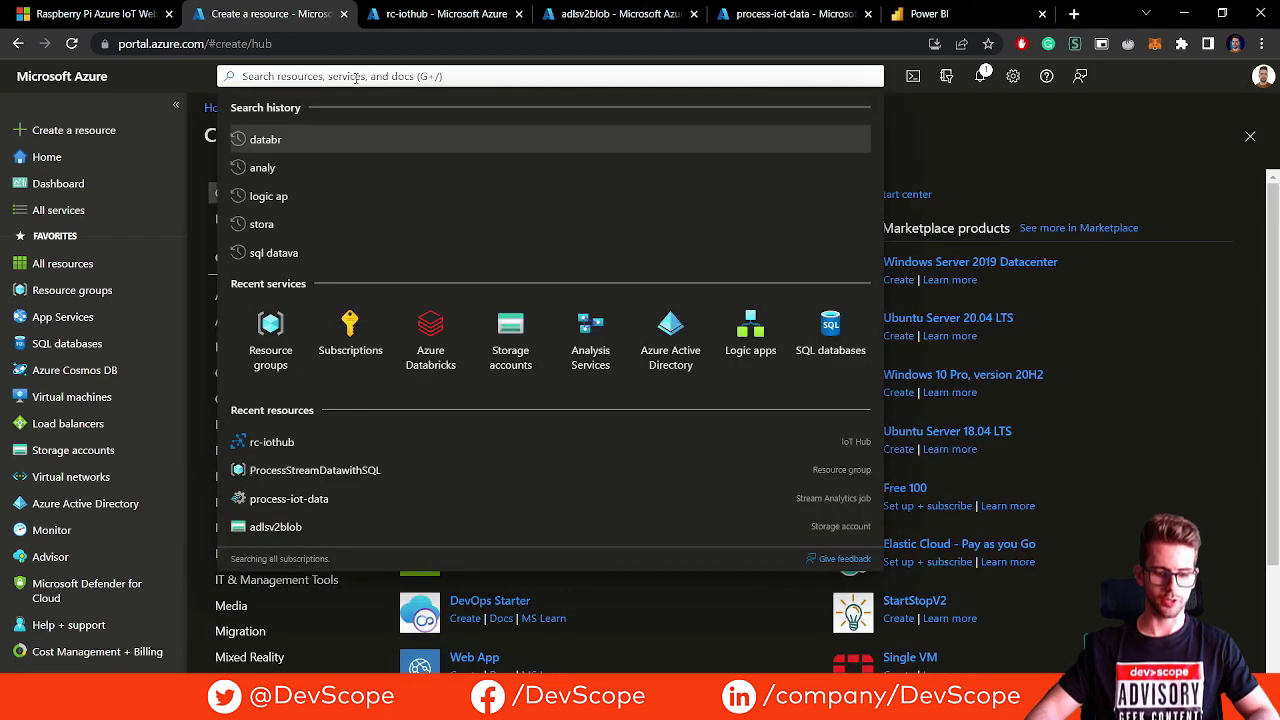
{"action": "type", "text": "iot"}
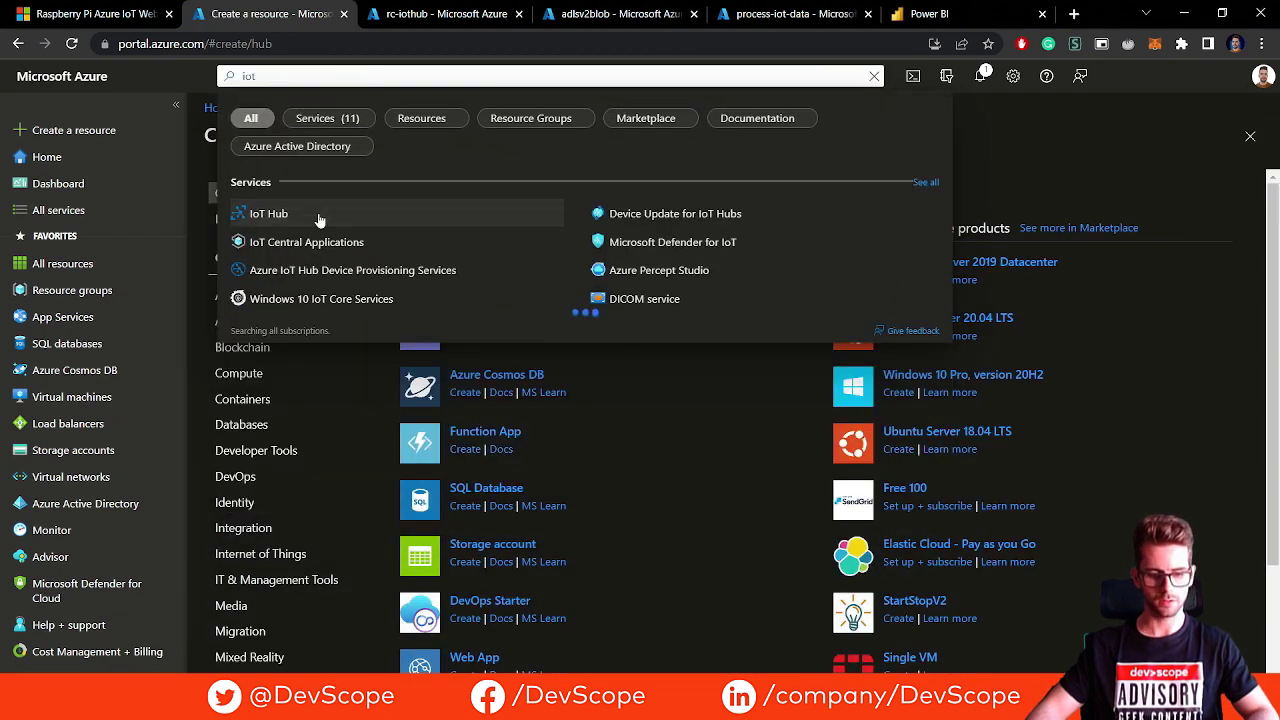
{"action": "left_click", "coordinate": [316, 214]}
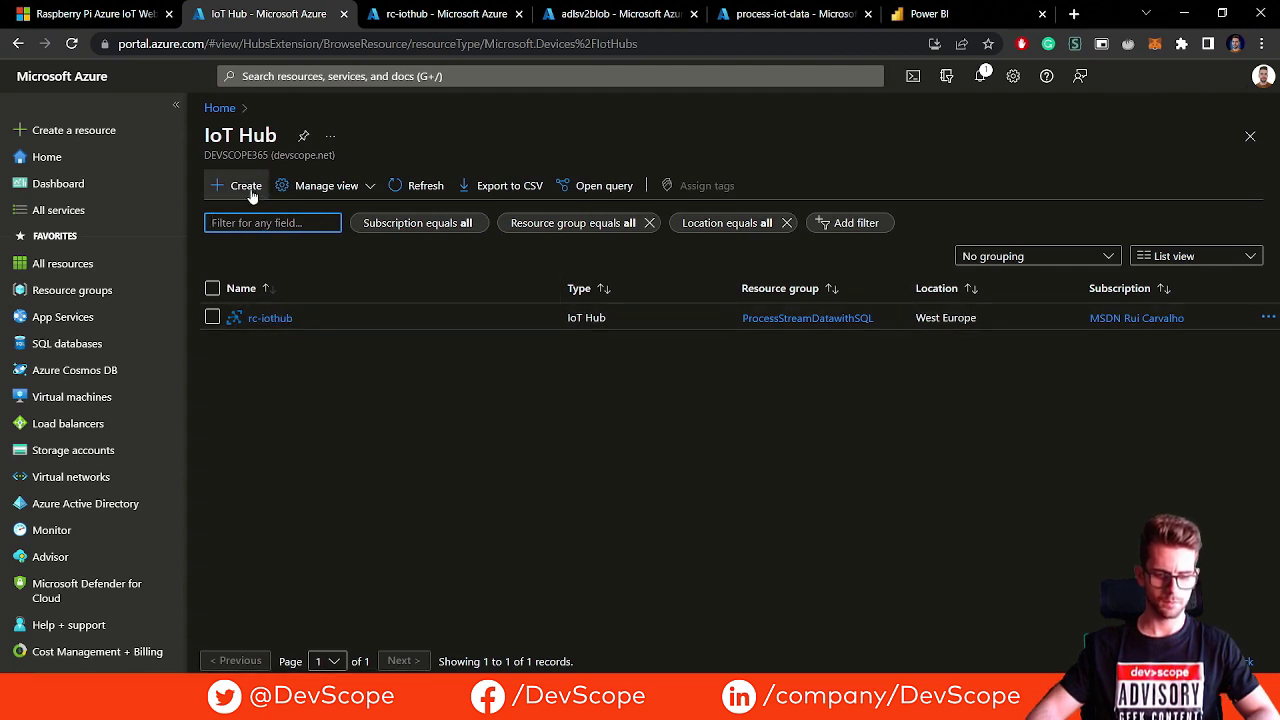
{"action": "left_click", "coordinate": [240, 187]}
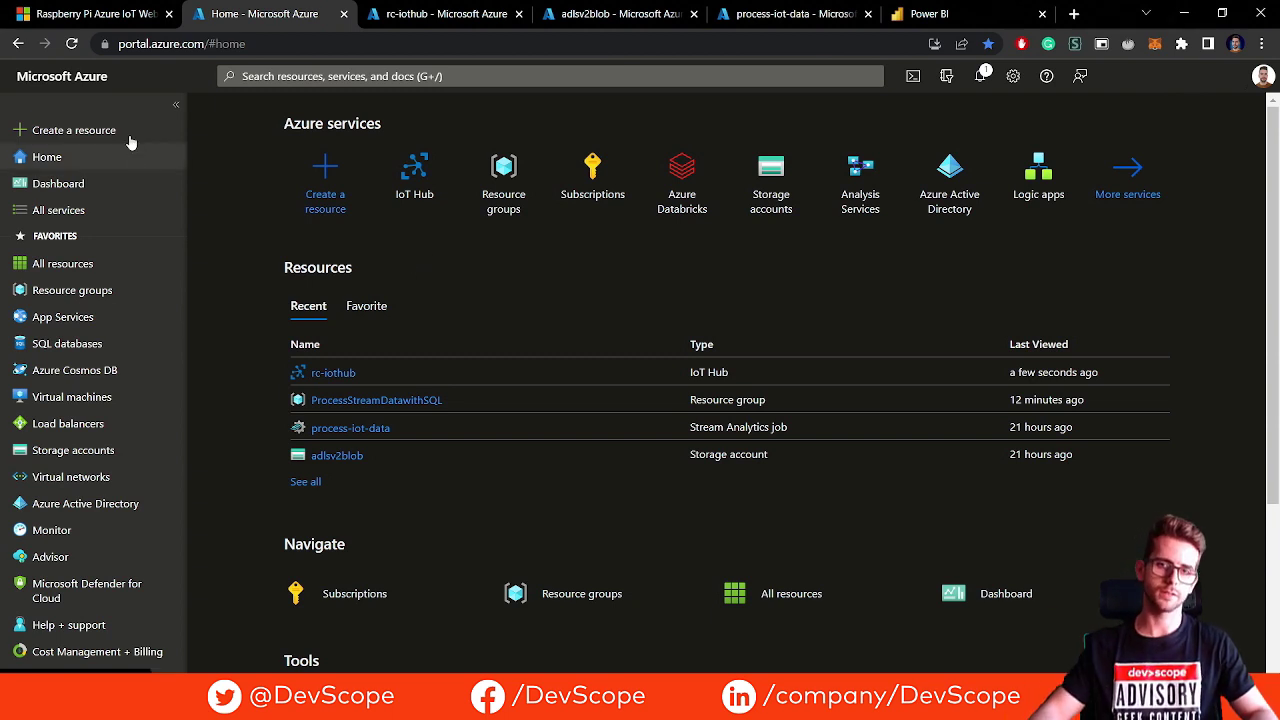
Switch to the Raspberry Pi Azure IoT Online Simulator and examine its sample code, including the message functions and the connectionString constant
{"action": "left_click", "coordinate": [95, 14]}
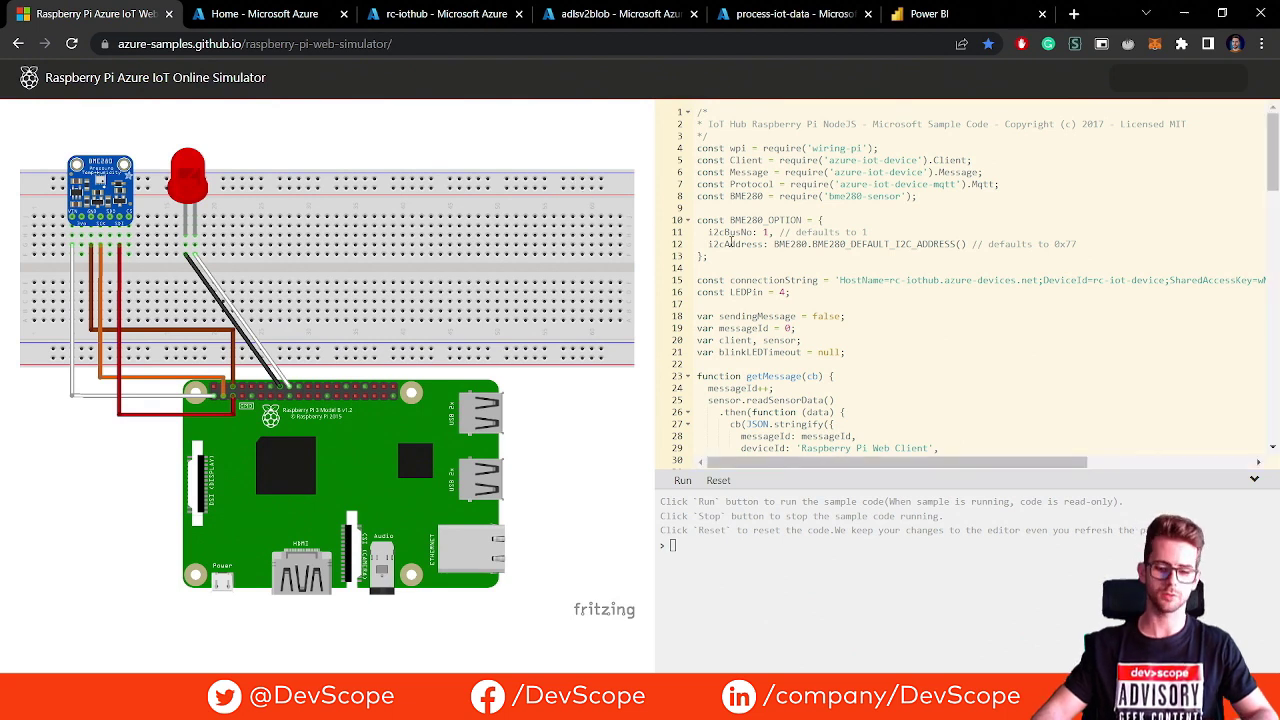
{"action": "scroll", "coordinate": [722, 278], "scroll_direction": "down", "scroll_amount": 1}
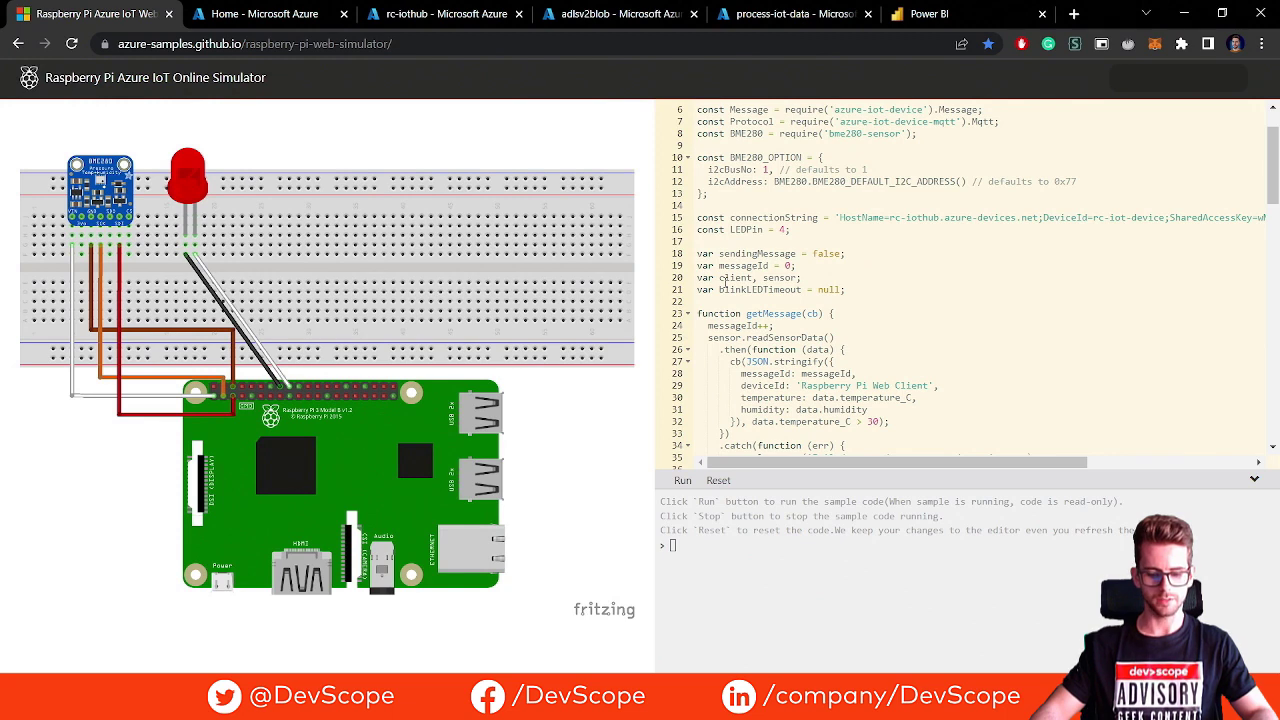
{"action": "scroll", "coordinate": [737, 283], "scroll_direction": "down", "scroll_amount": 1}
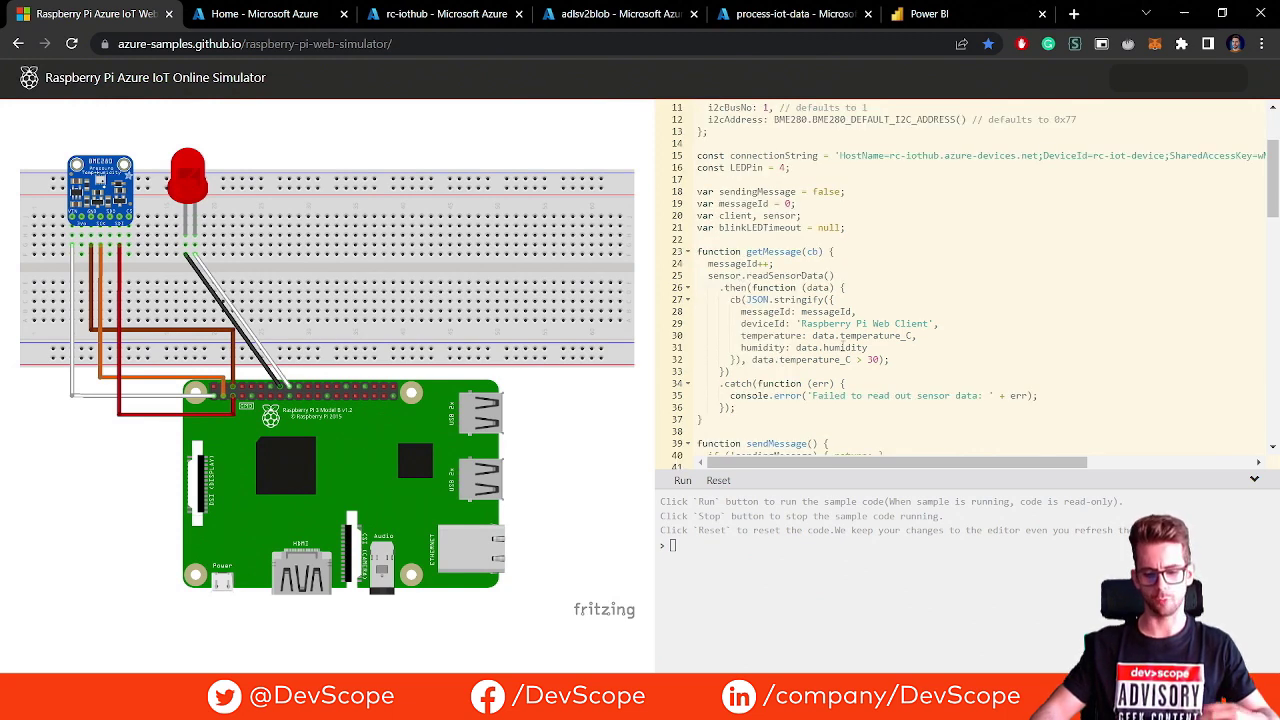
{"action": "scroll", "coordinate": [842, 340], "scroll_direction": "down", "scroll_amount": 4}
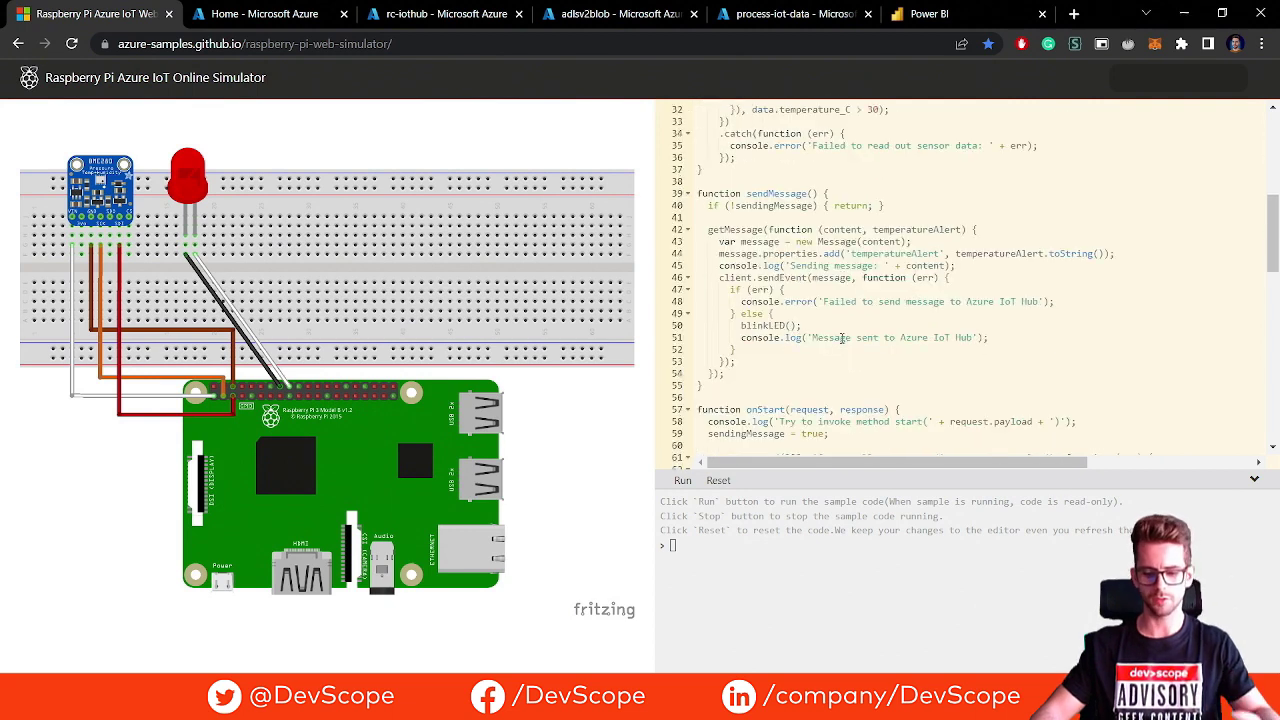
{"action": "scroll", "coordinate": [842, 340], "scroll_direction": "up", "scroll_amount": 6}
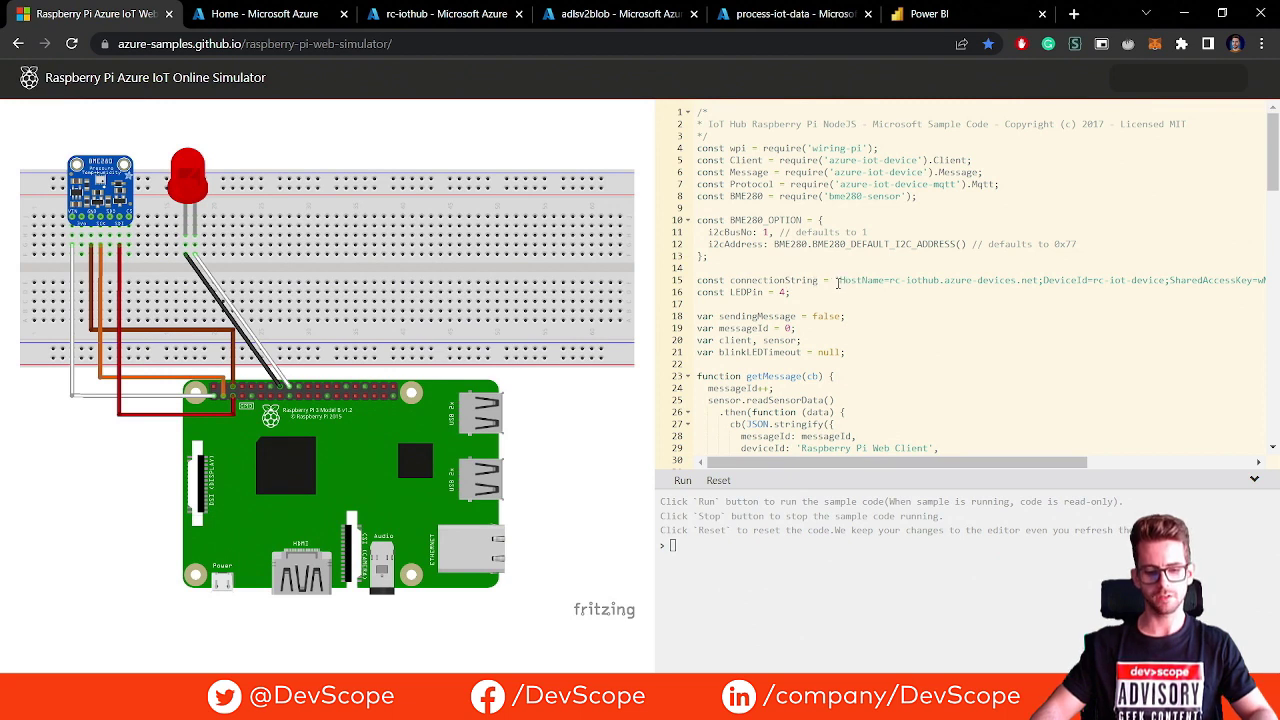
{"action": "left_click_drag", "start_coordinate": [841, 286], "coordinate": [1011, 285]}
{"action": "left_click", "coordinate": [967, 281]}
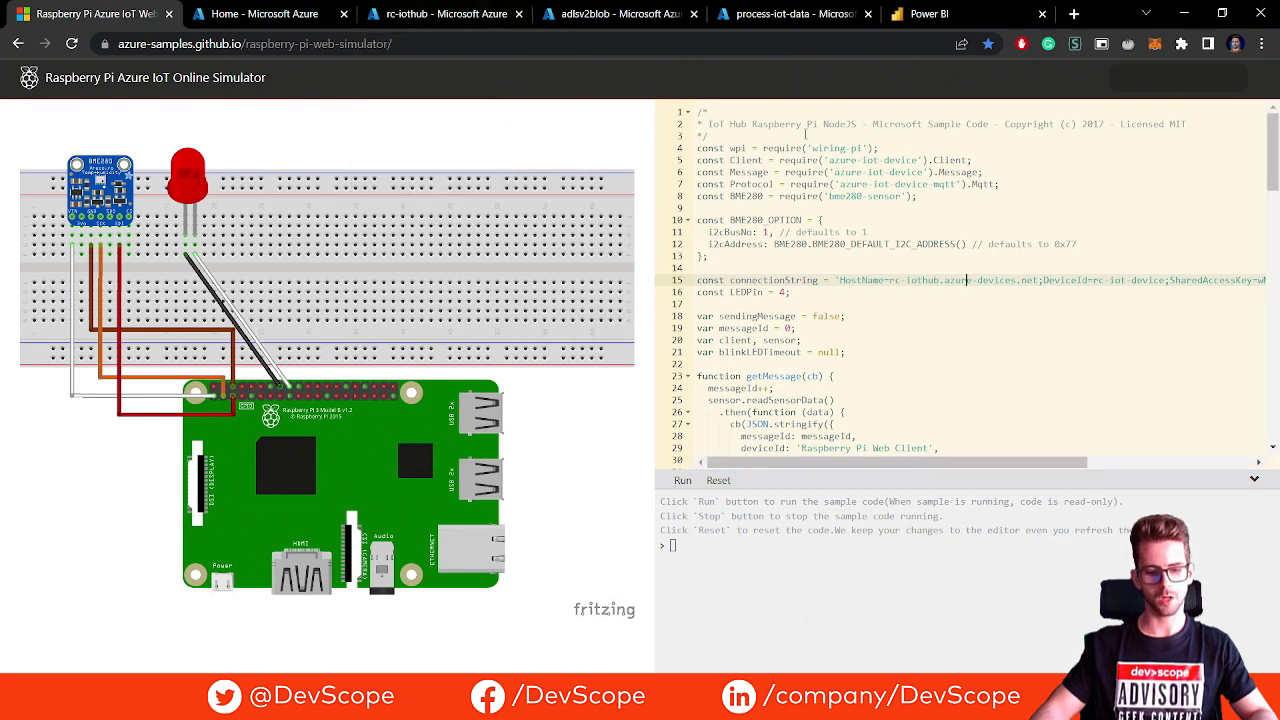
Locate the primary connection string of rc-iot-device in the Azure portal and the corresponding connectionString value in the simulator code
{"action": "left_click", "coordinate": [398, 16]}
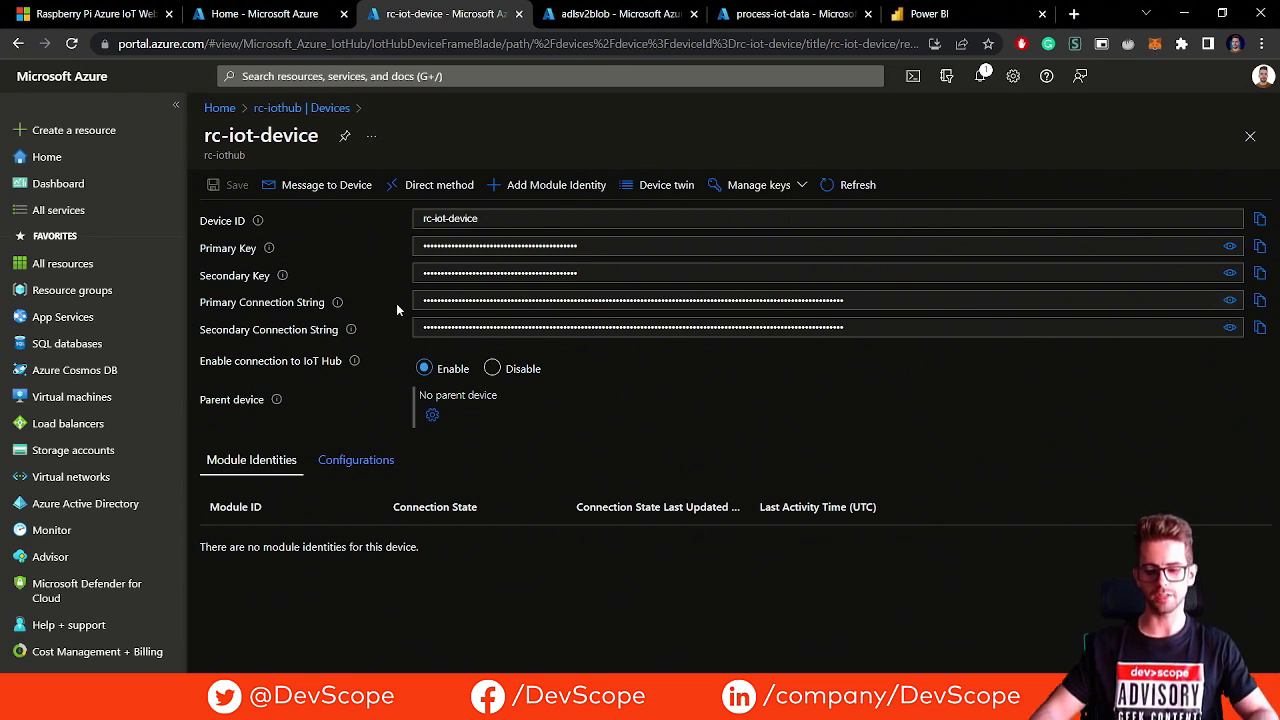
{"action": "left_click_drag", "start_coordinate": [782, 302], "coordinate": [356, 302]}
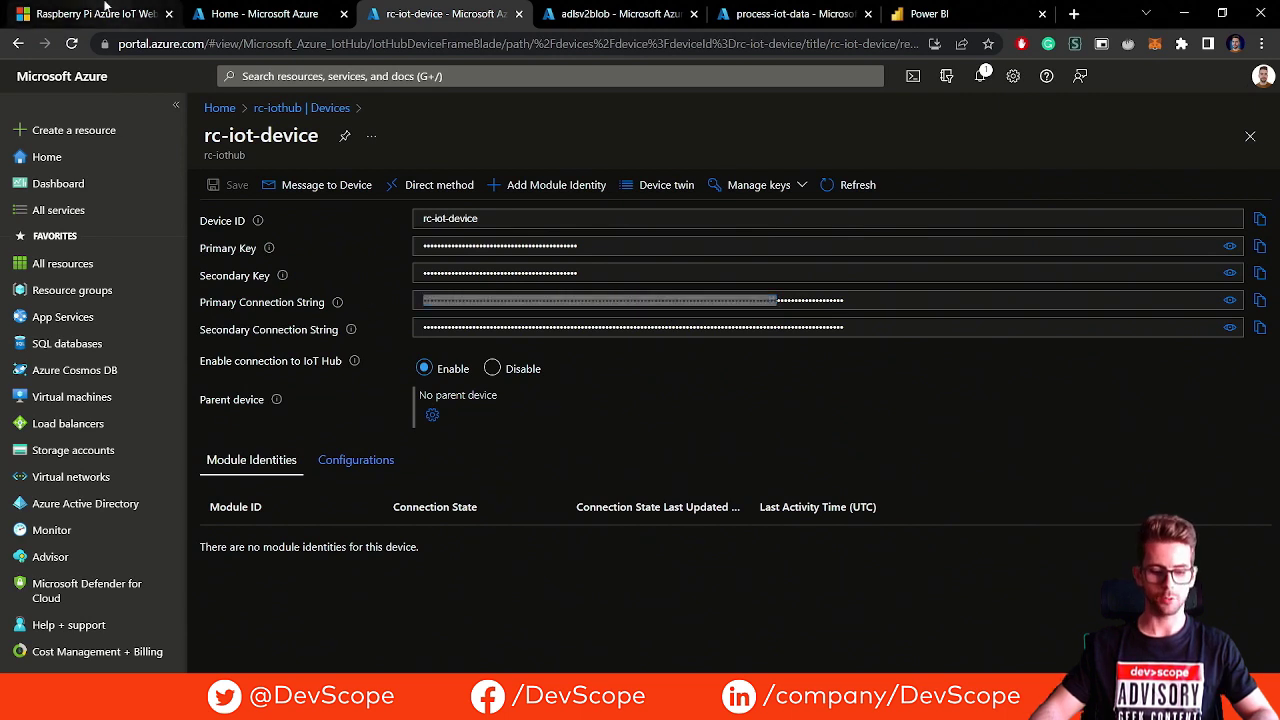
{"action": "left_click", "coordinate": [107, 12]}
{"action": "left_click_drag", "start_coordinate": [843, 280], "coordinate": [1257, 283]}
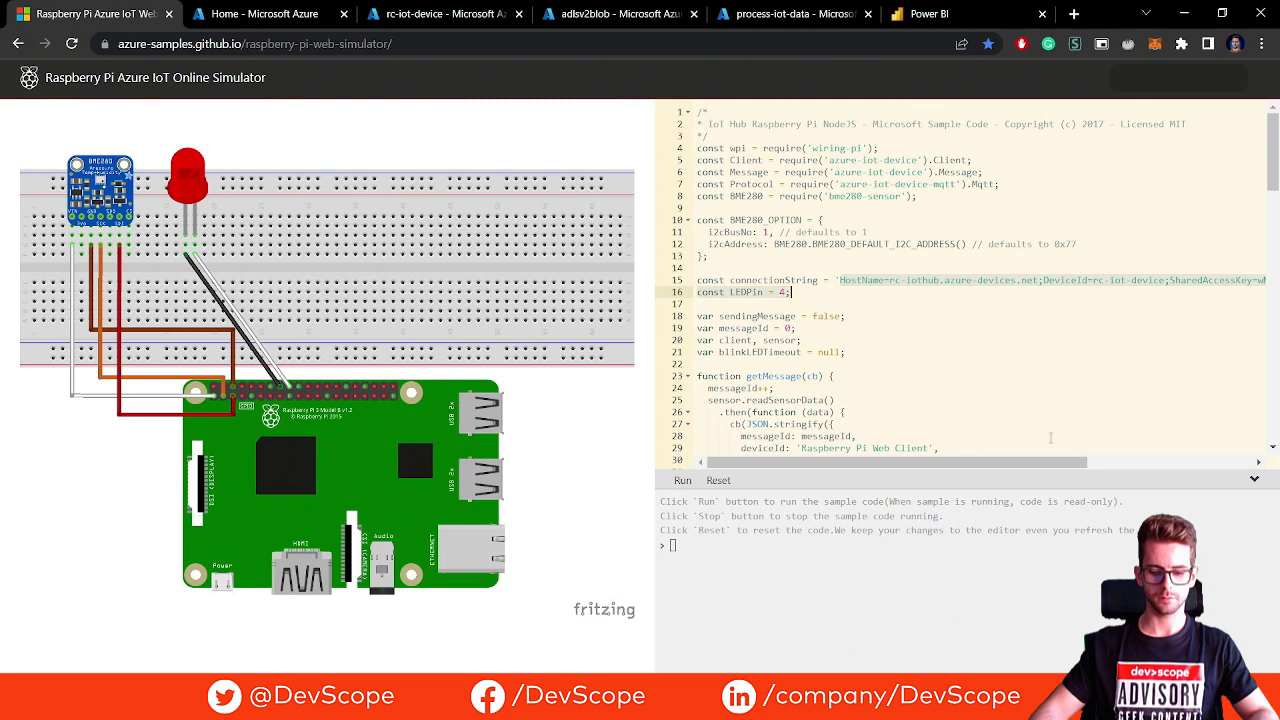
{"action": "mouse_move", "coordinate": [1041, 463]}
{"action": "left_mouse_down"}
{"action": "mouse_move", "coordinate": [1064, 465]}
{"action": "mouse_move", "coordinate": [1036, 463]}
{"action": "left_mouse_up"}
{"action": "left_click", "coordinate": [993, 373]}
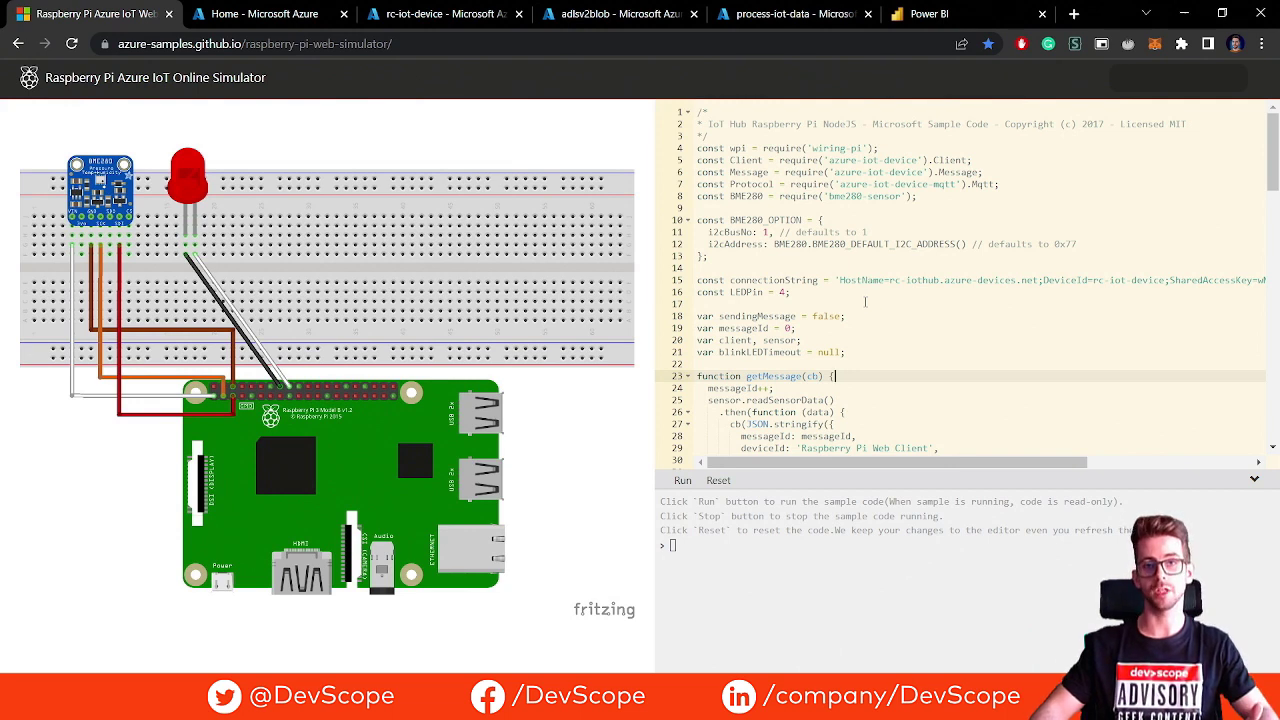
Run the simulator's sample code and check the message usage chart in the overview of rc-iothub
{"action": "left_click", "coordinate": [681, 483]}
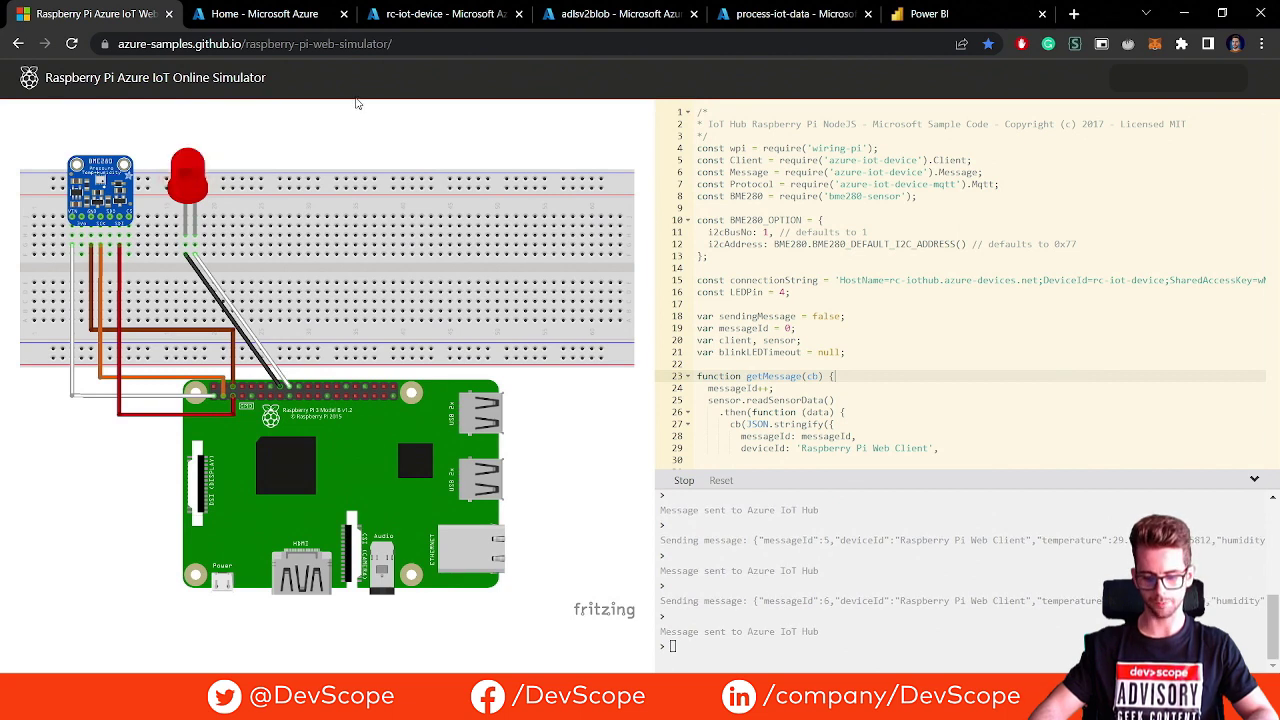
{"action": "left_click", "coordinate": [424, 14]}
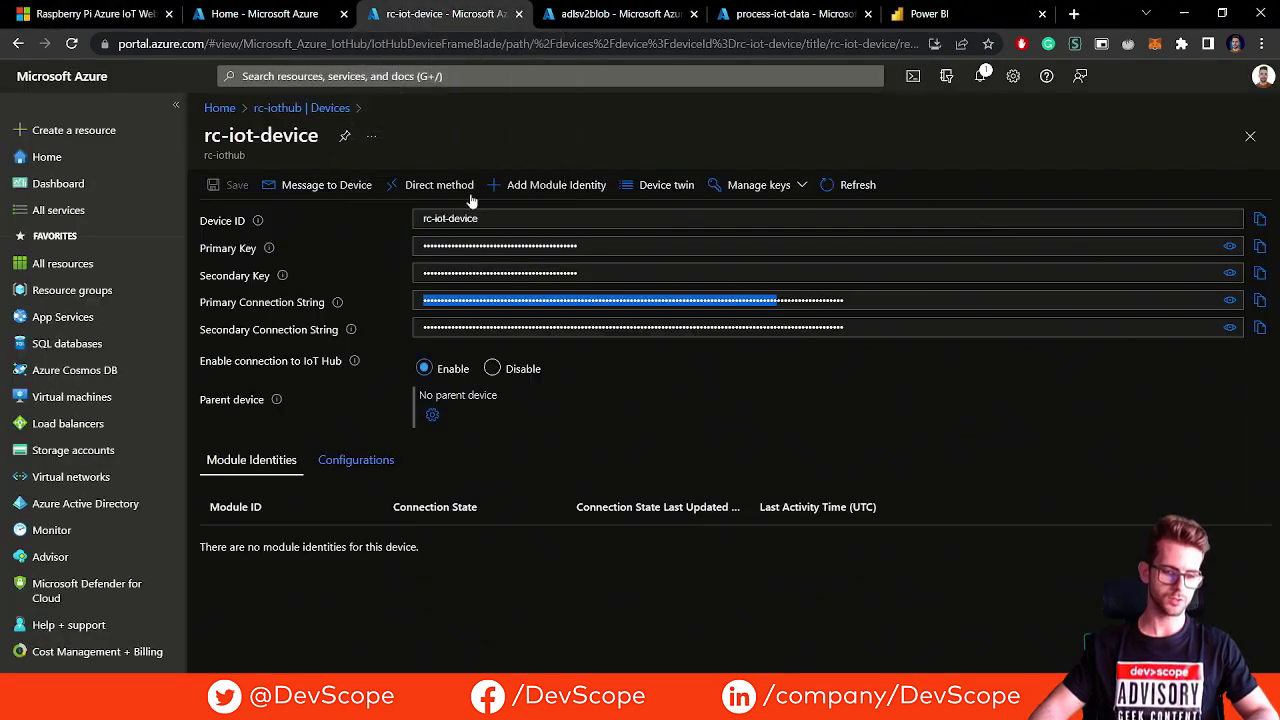
{"action": "left_click", "coordinate": [281, 110]}
{"action": "scroll", "coordinate": [1035, 553], "scroll_direction": "down", "scroll_amount": 2}
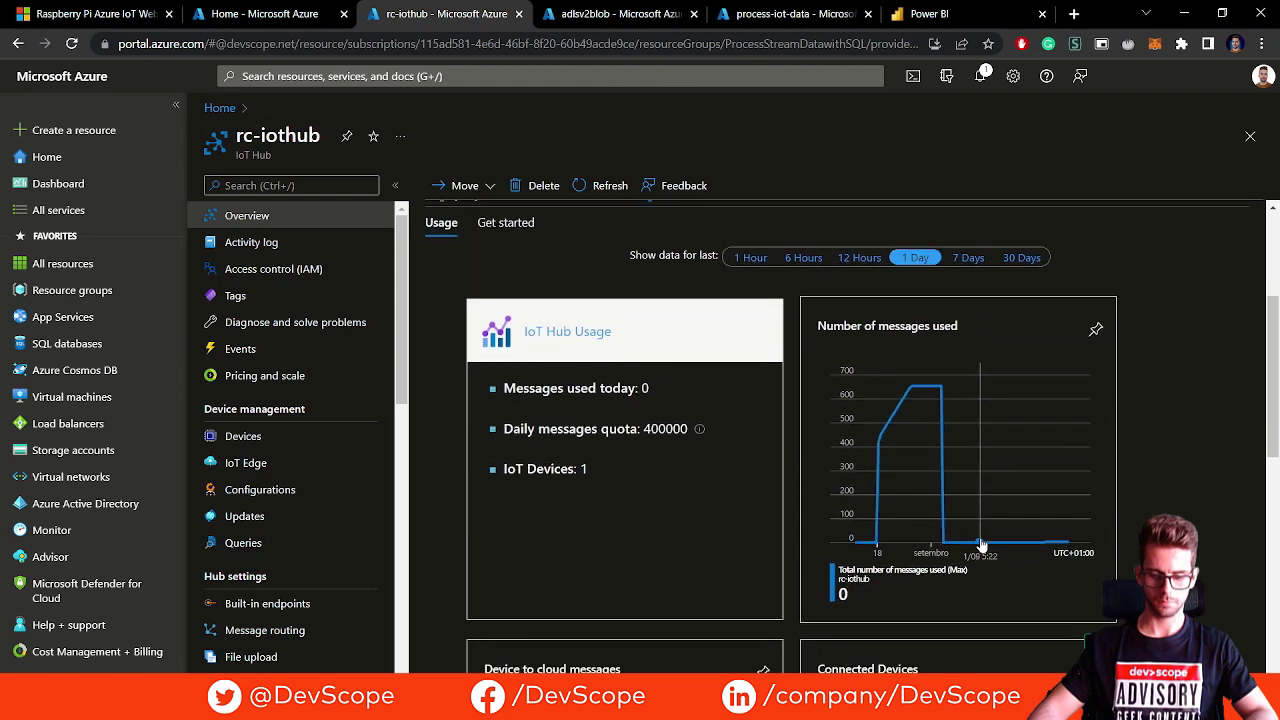
{"action": "mouse_move", "coordinate": [1052, 547]}
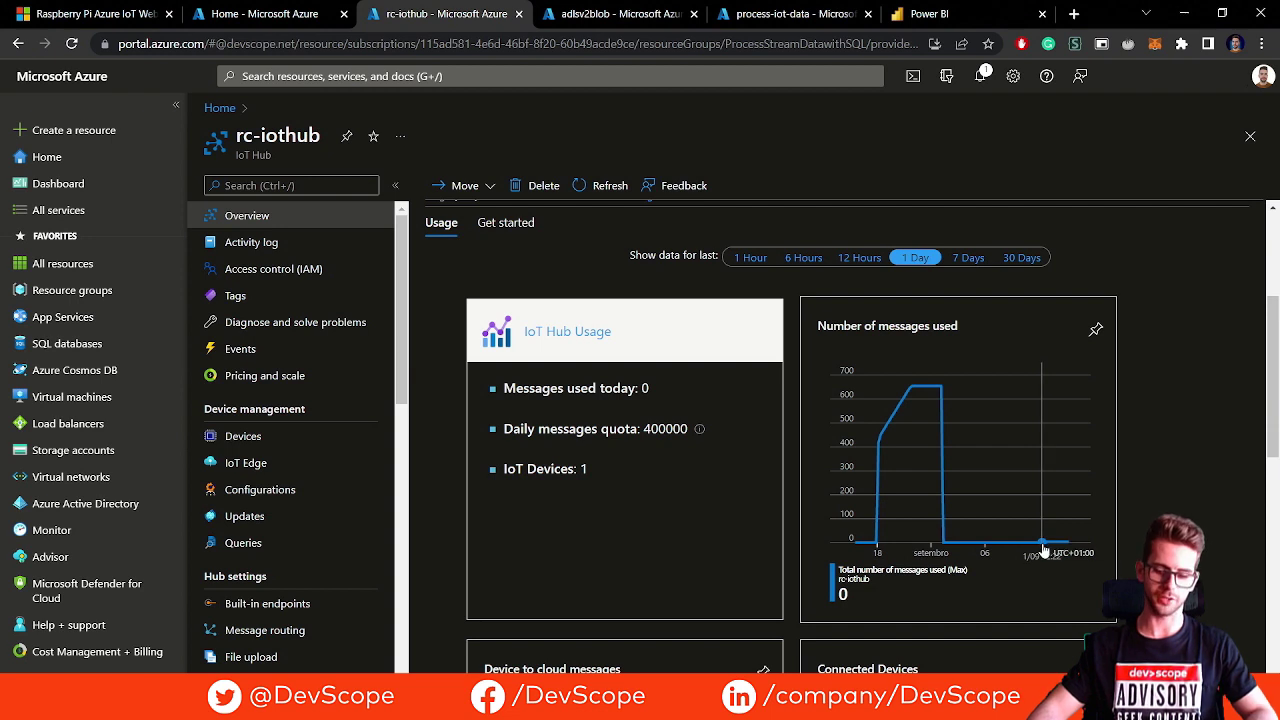
{"action": "left_click", "coordinate": [72, 43]}
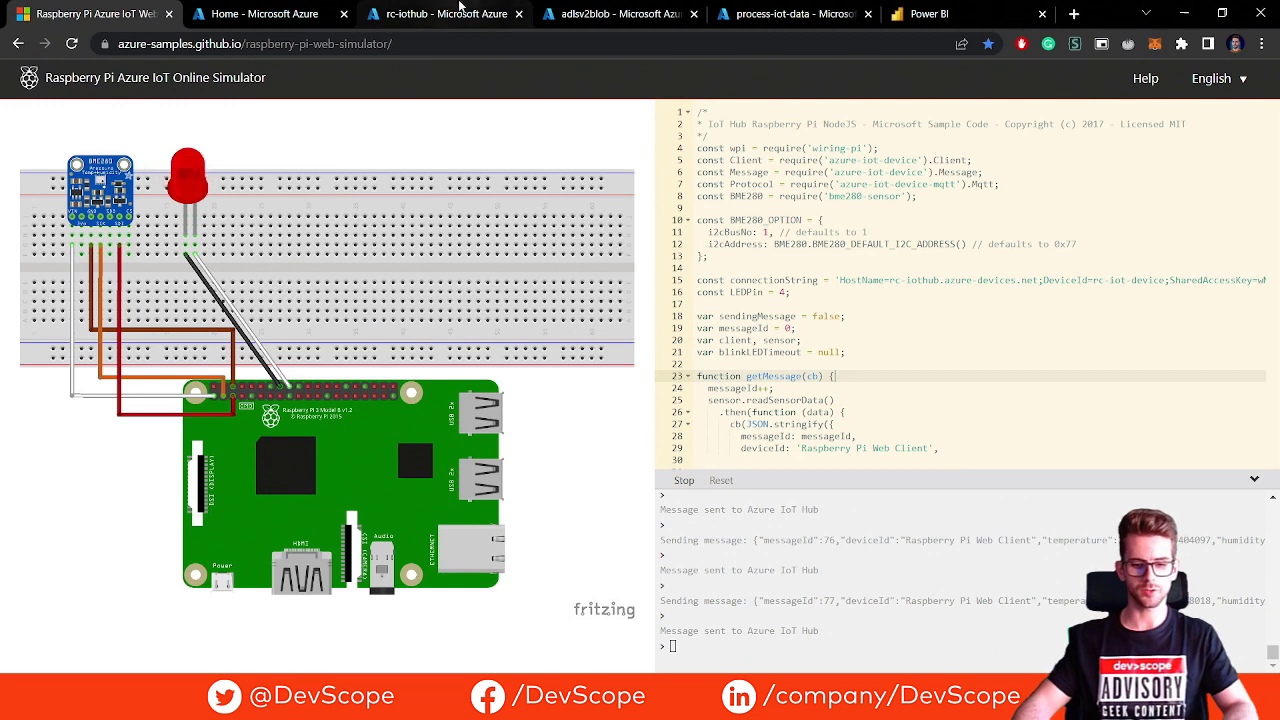
View the creation form for a new storage account, found by searching for "blob", and return to the adlsv2blob storage account
{"action": "left_click", "coordinate": [615, 14]}
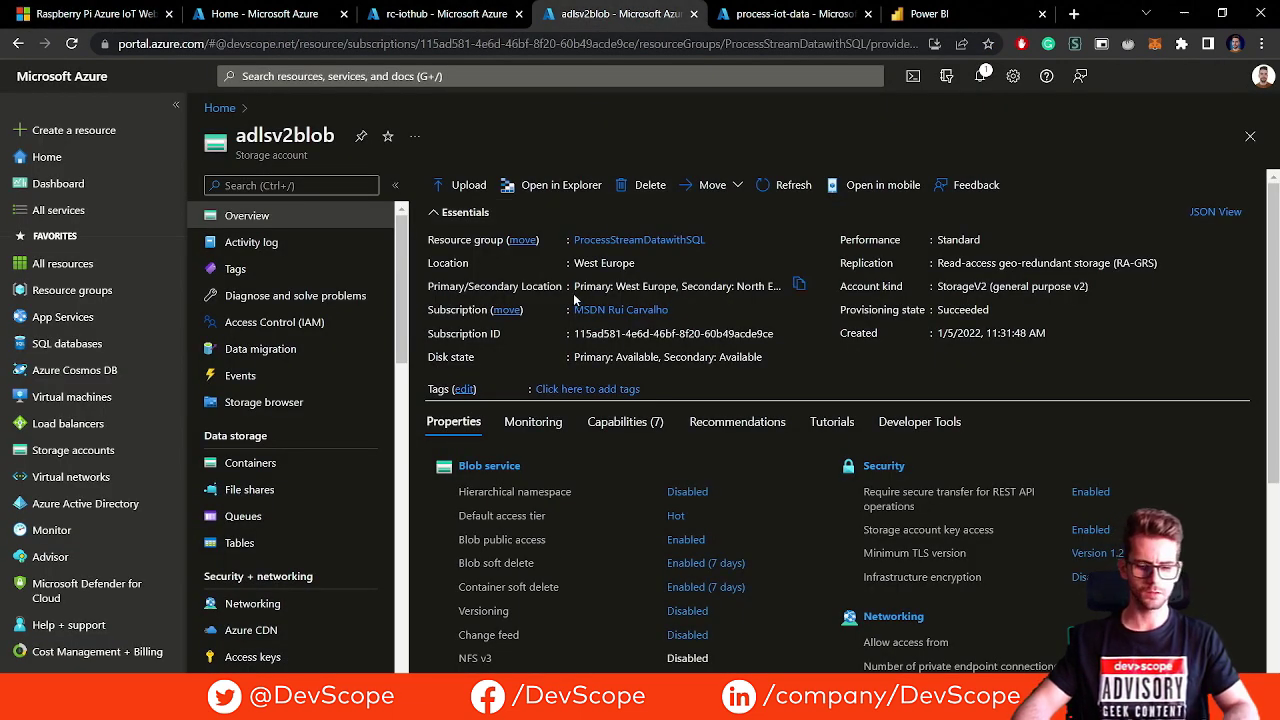
{"action": "left_click", "coordinate": [102, 138]}
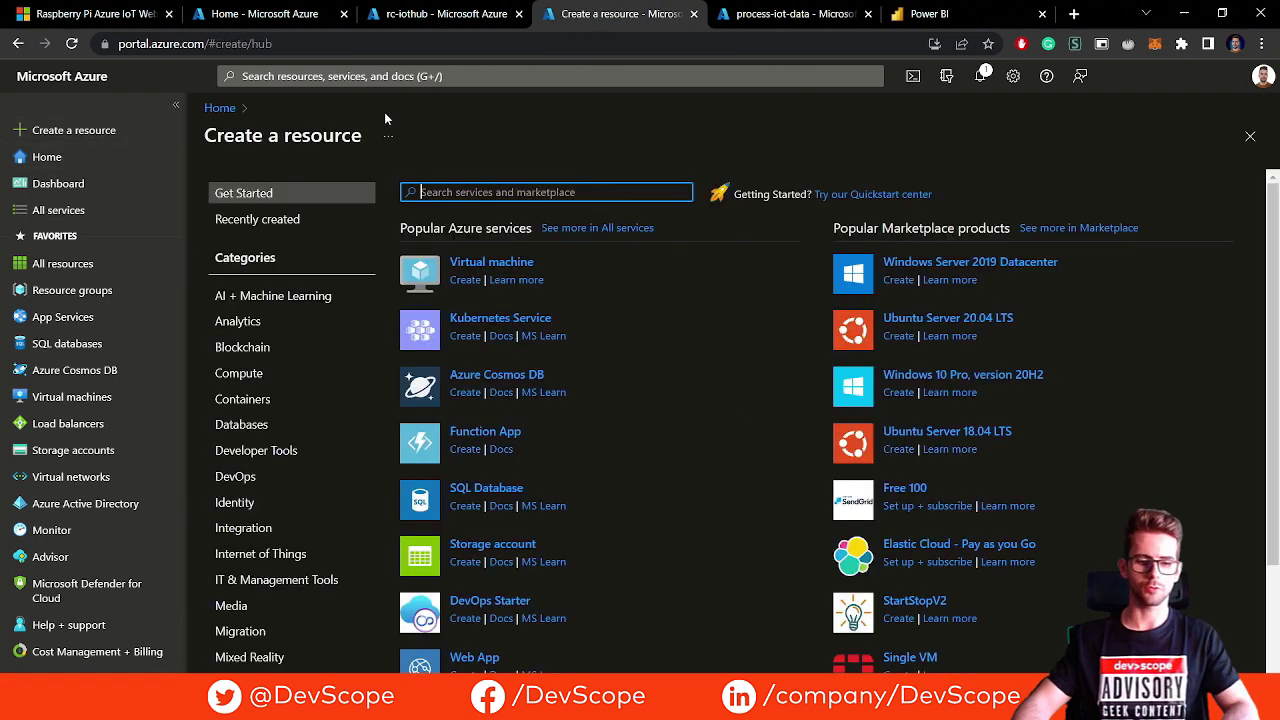
{"action": "left_click", "coordinate": [386, 76]}
{"action": "type", "text": "blob"}
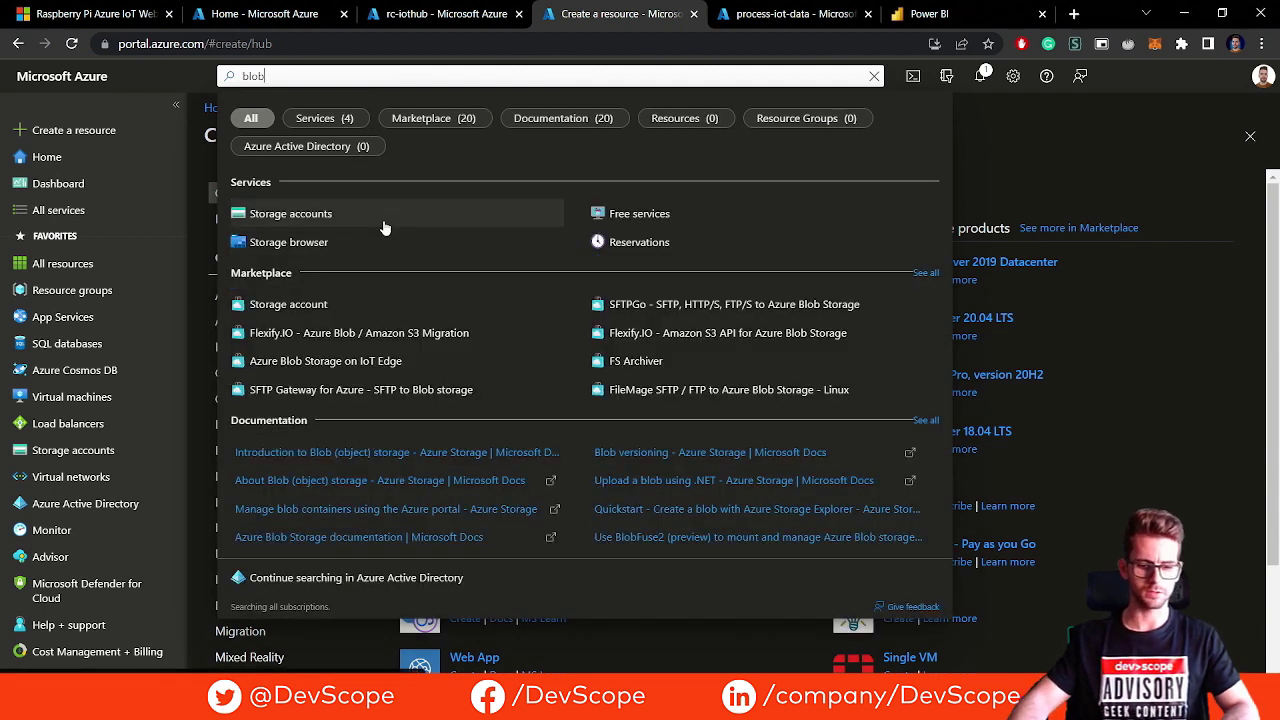
{"action": "left_click", "coordinate": [325, 211]}
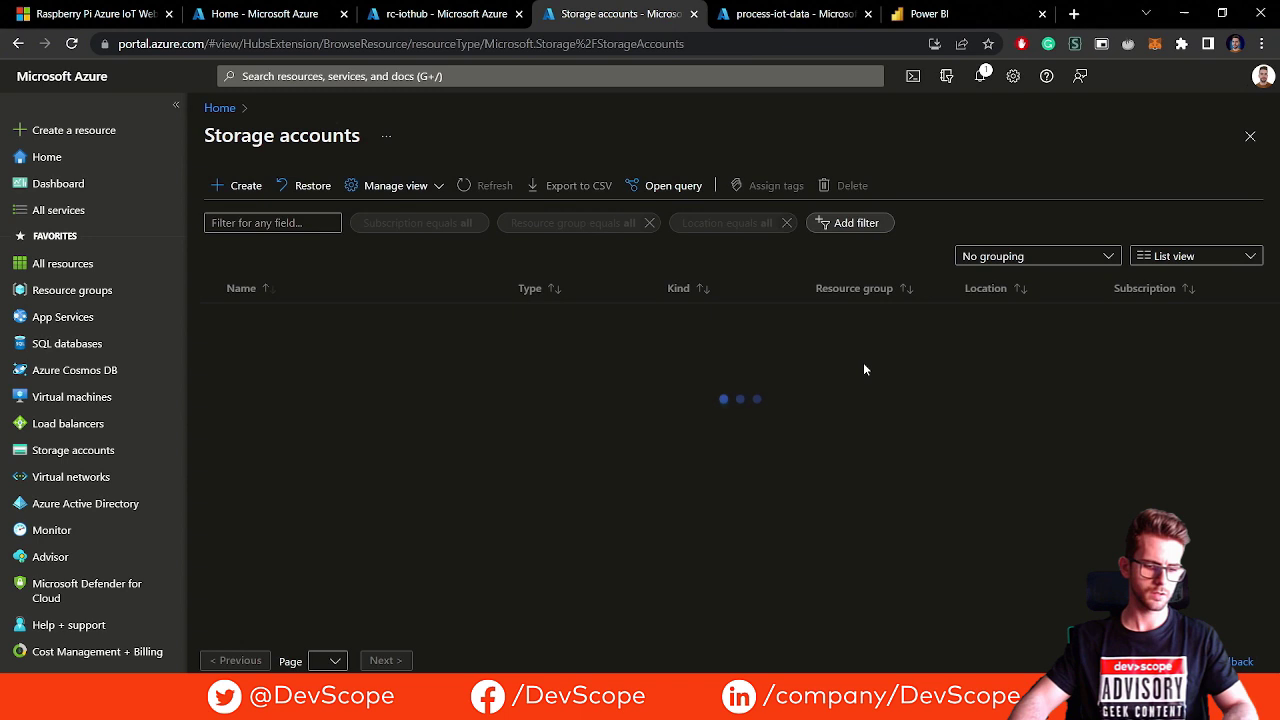
{"action": "left_click", "coordinate": [238, 189]}
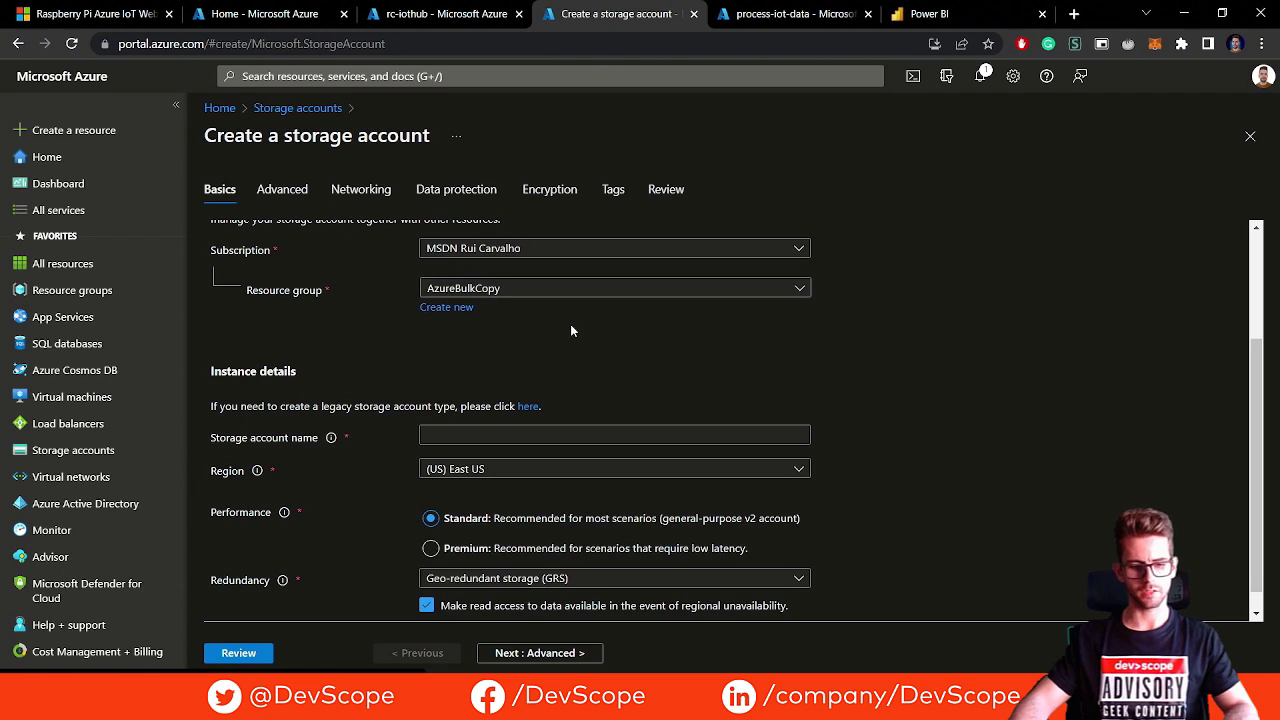
{"action": "left_click", "coordinate": [500, 433]}
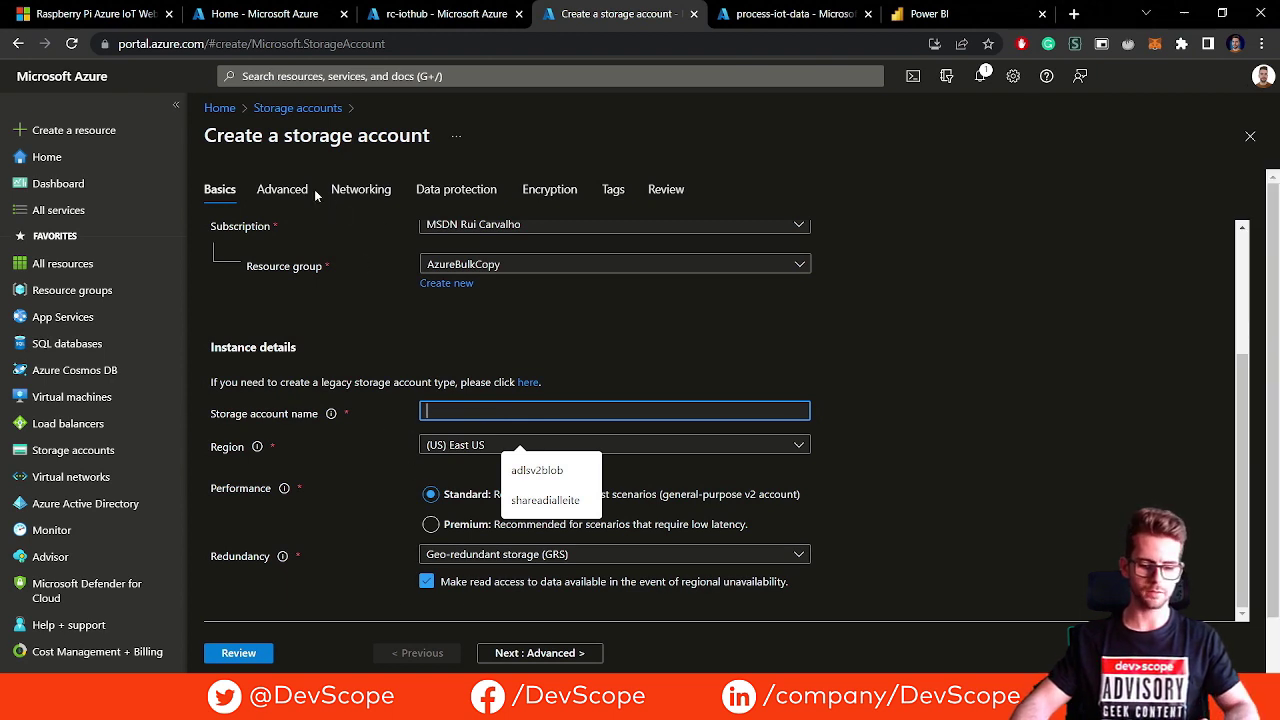
{"action": "left_click", "coordinate": [217, 107]}
{"action": "left_click", "coordinate": [330, 371]}
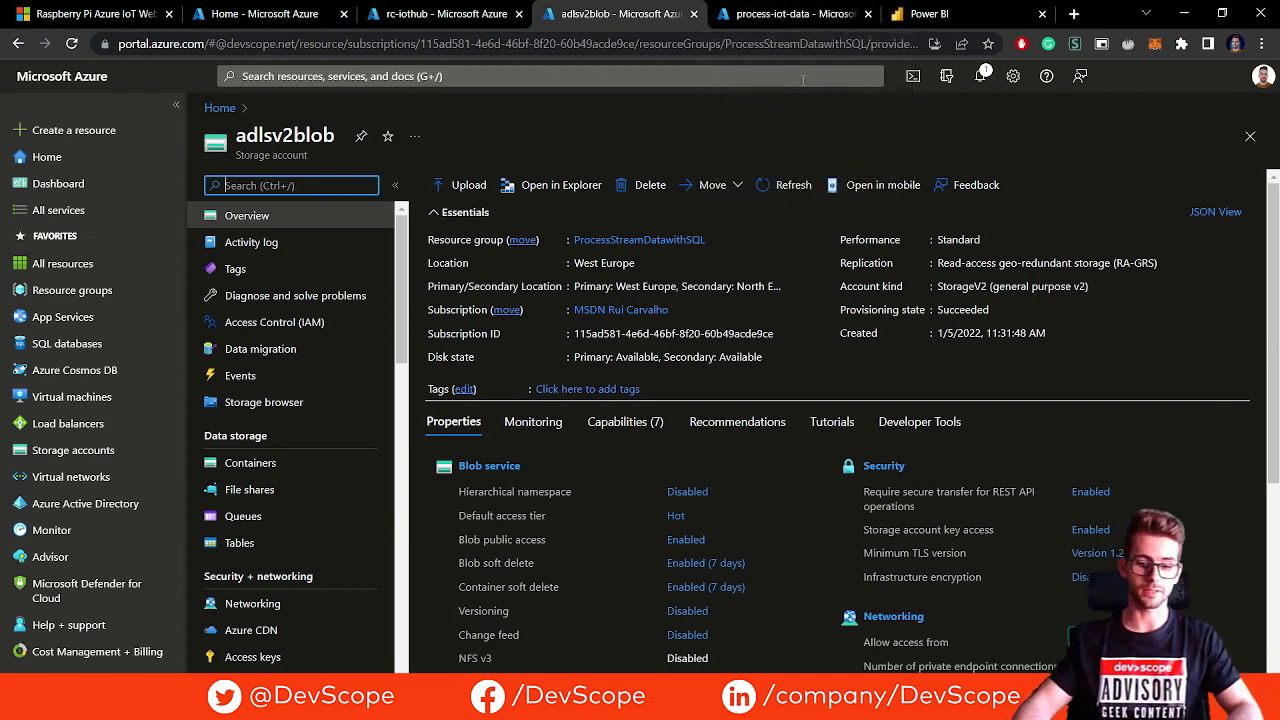
{"action": "left_click", "coordinate": [280, 14]}
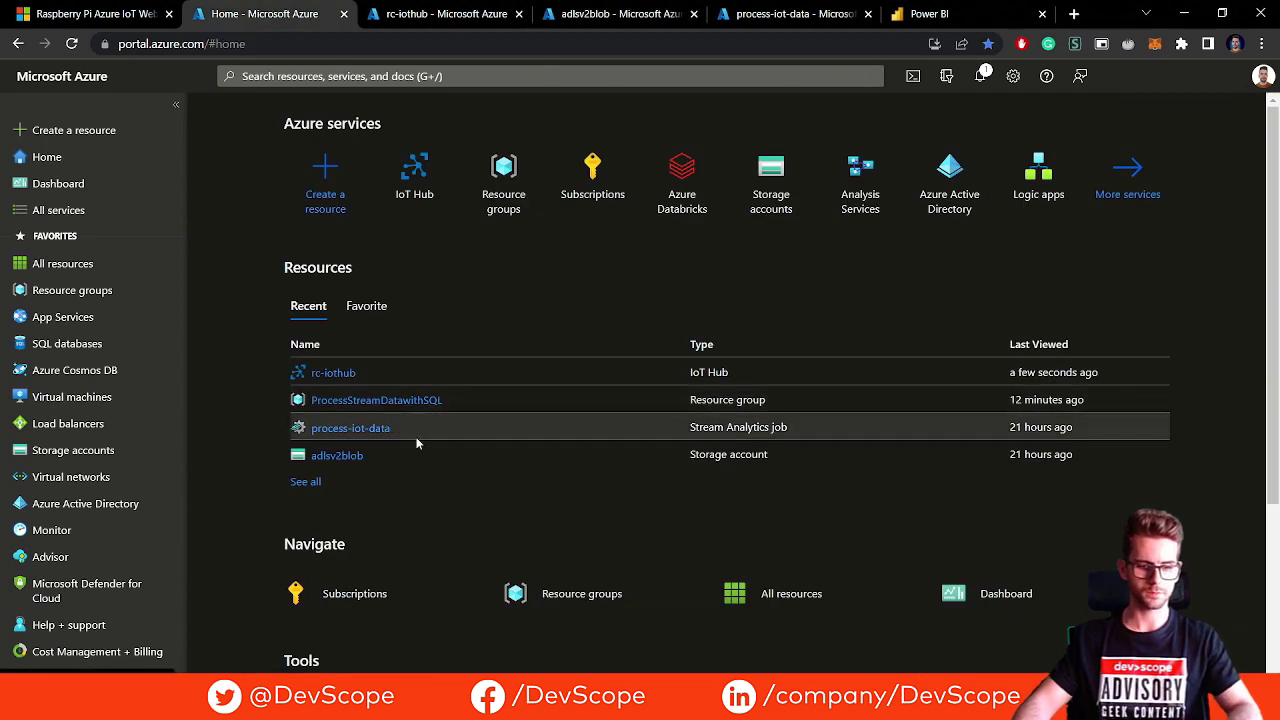
{"action": "left_click", "coordinate": [347, 77]}
{"action": "type", "text": "azu"}
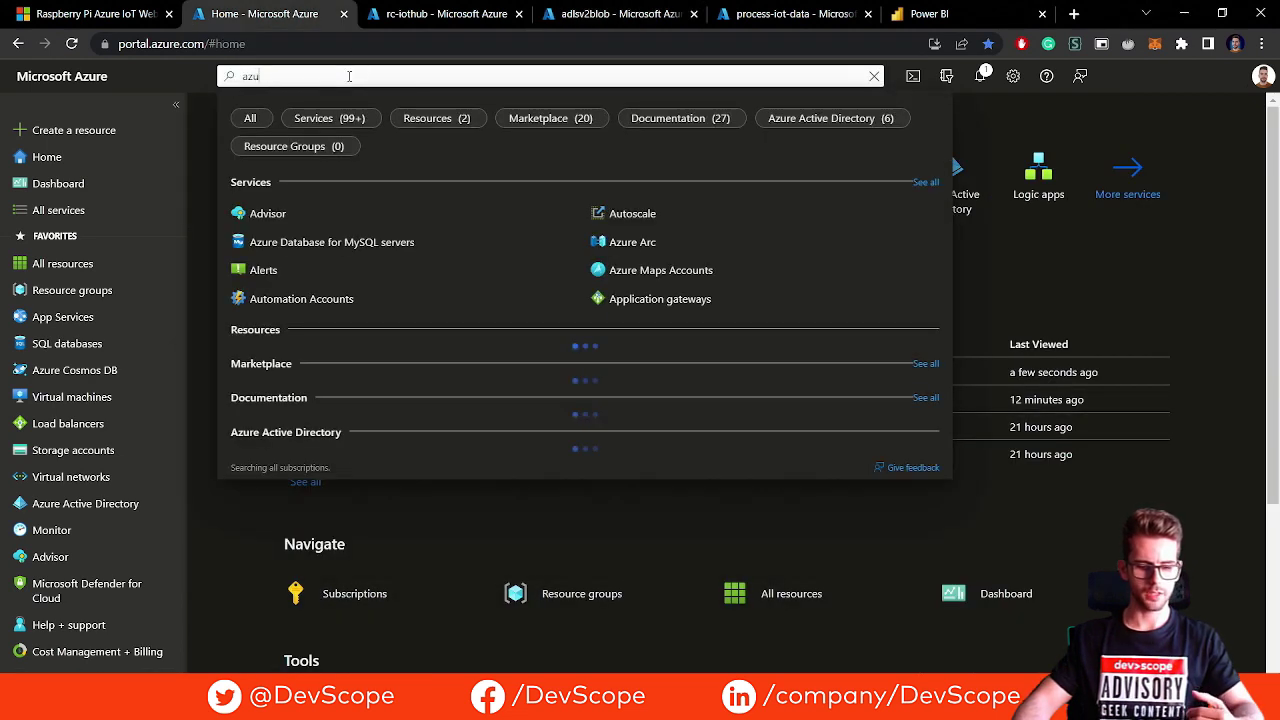
{"action": "type", "text": "re stre"}
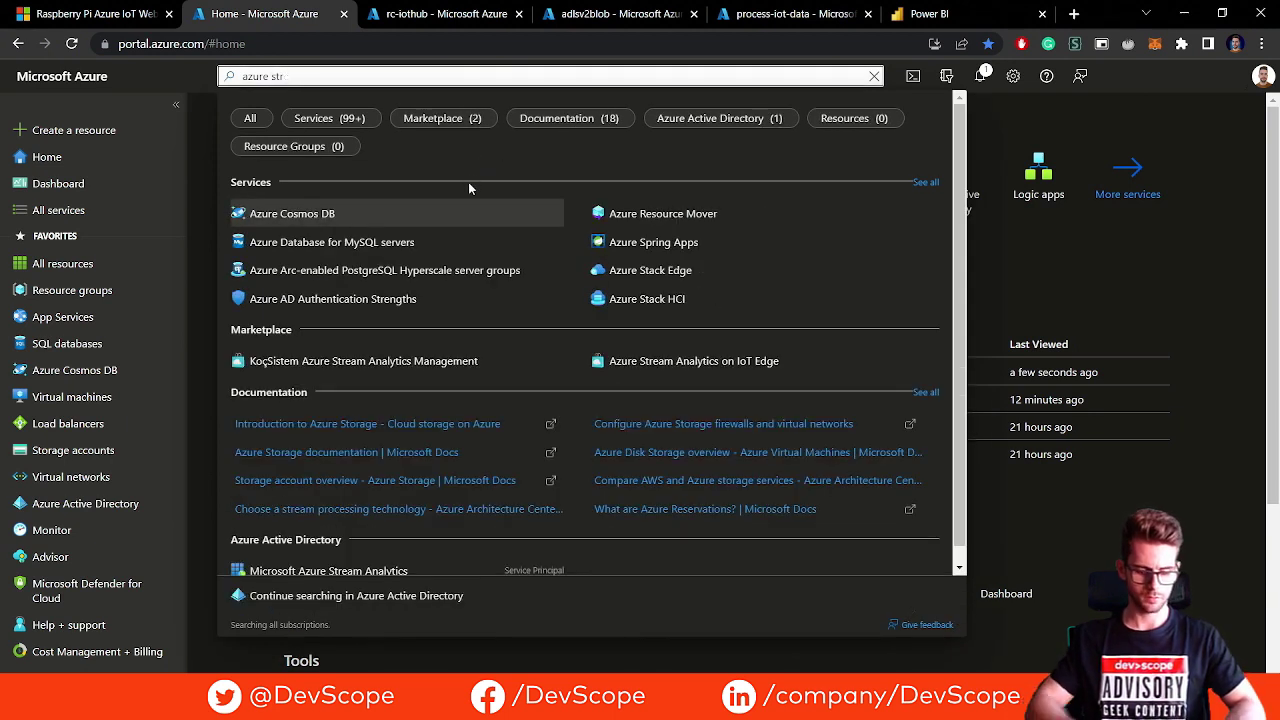
{"action": "key", "text": "BackSpace"}
{"action": "key", "text": "BackSpace"}
{"action": "key", "text": "BackSpace"}
{"action": "key", "text": "BackSpace"}
{"action": "key", "text": "BackSpace"}
{"action": "key", "text": "BackSpace"}
{"action": "key", "text": "BackSpace"}
{"action": "key", "text": "BackSpace"}
{"action": "key", "text": "BackSpace"}
View the creation form for a new Stream Analytics job, found by searching for "stre", and return to the portal's home page
{"action": "type", "text": "stre"}
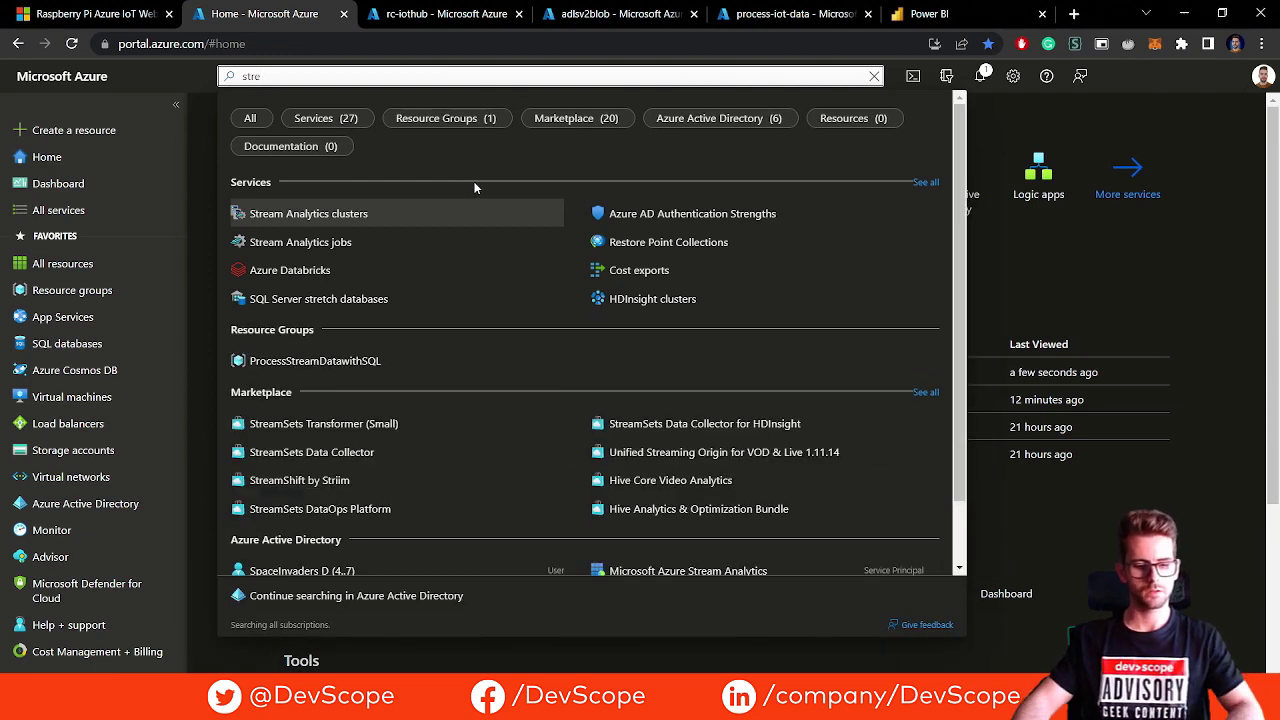
{"action": "left_click", "coordinate": [390, 244]}
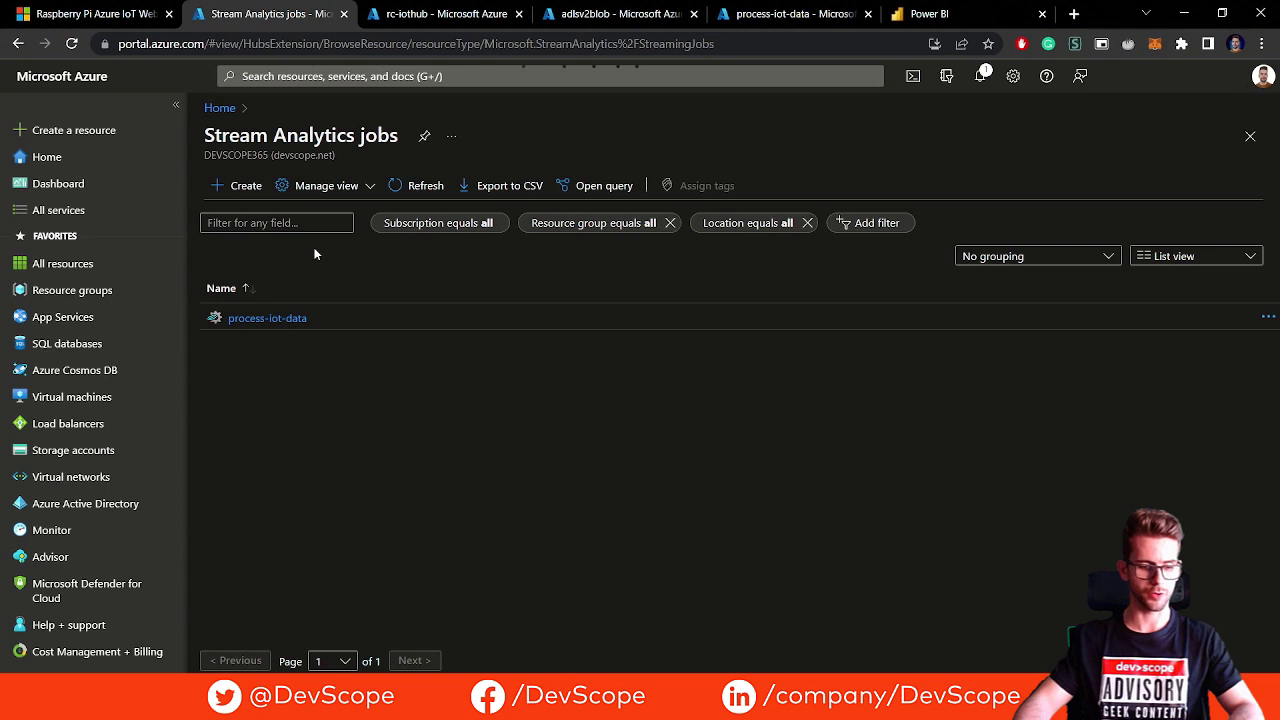
{"action": "left_click", "coordinate": [246, 186]}
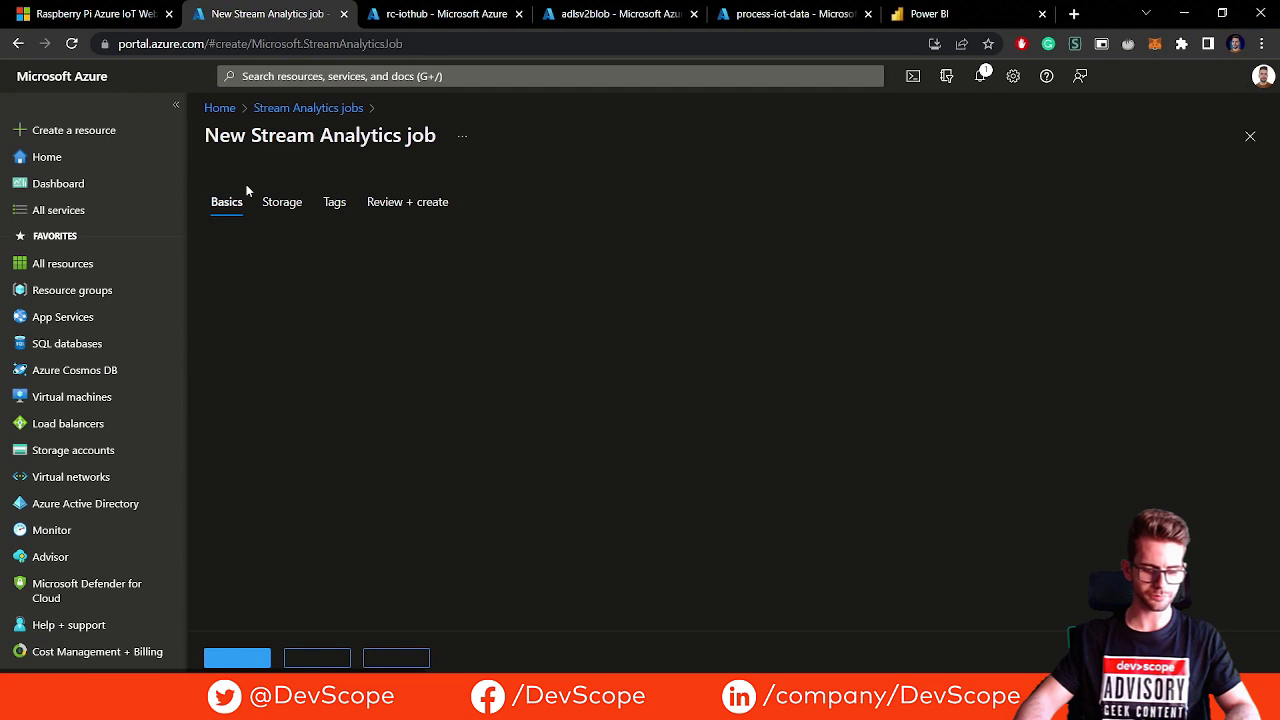
{"action": "left_click", "coordinate": [222, 108]}
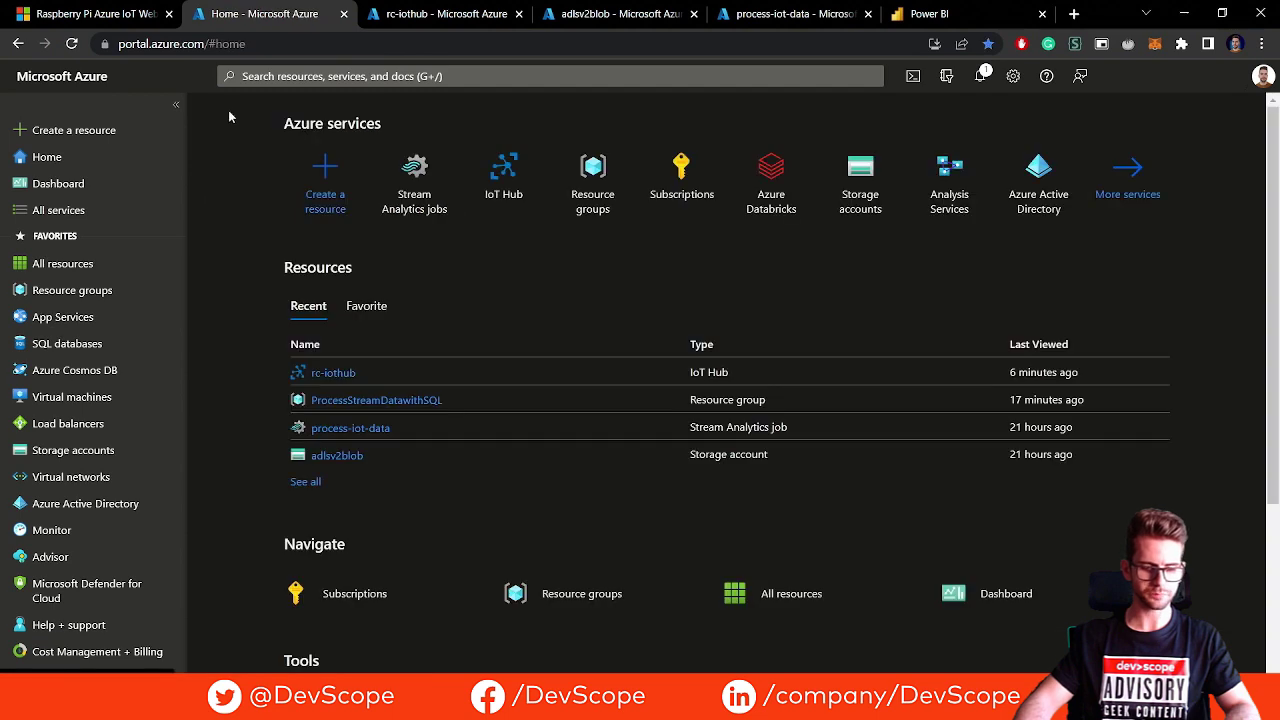
Open the inputs of the process-iot-data Stream Analytics job and review the form for a new IoT Hub stream input, leaving without saving
{"action": "left_click", "coordinate": [345, 427]}
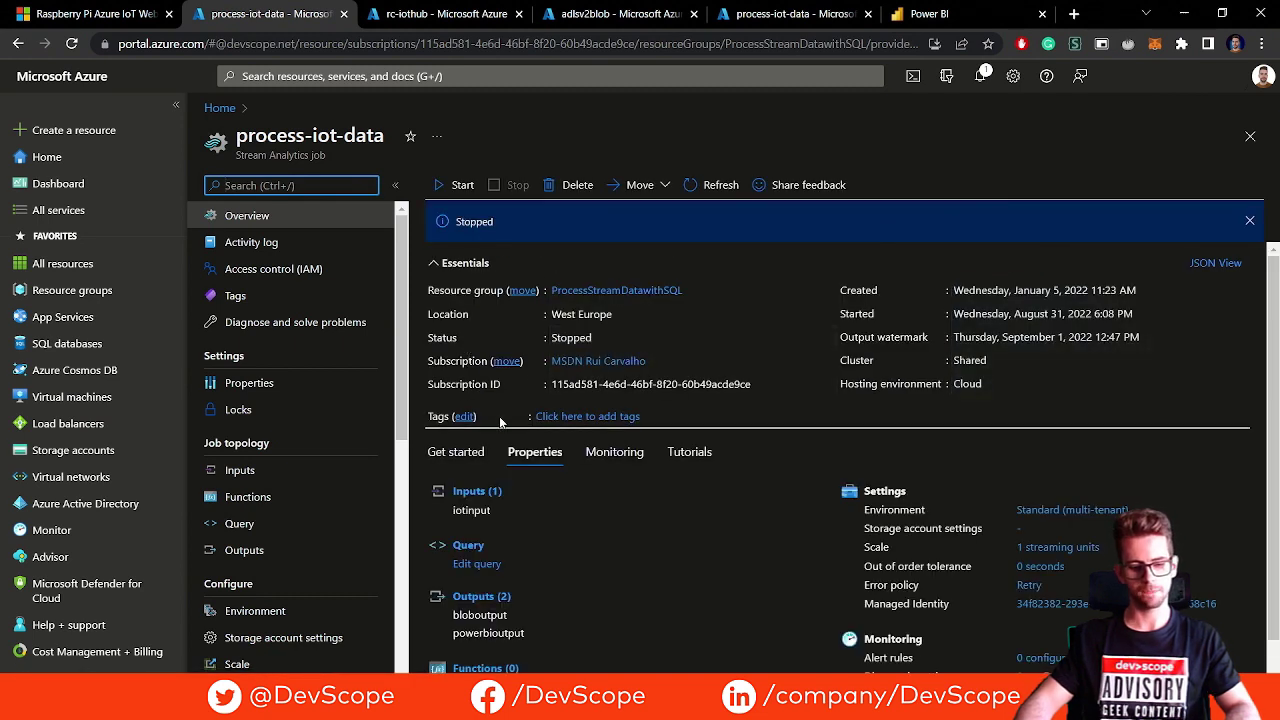
{"action": "left_click", "coordinate": [271, 472]}
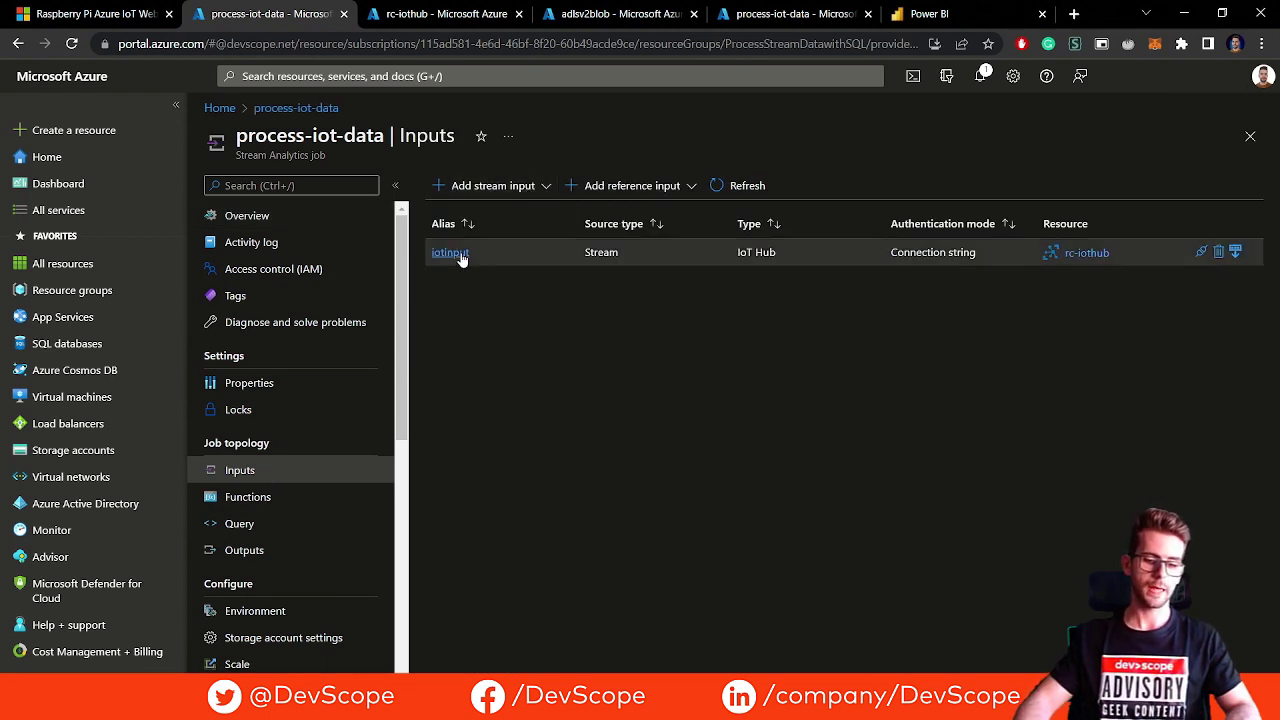
{"action": "left_click", "coordinate": [500, 186]}
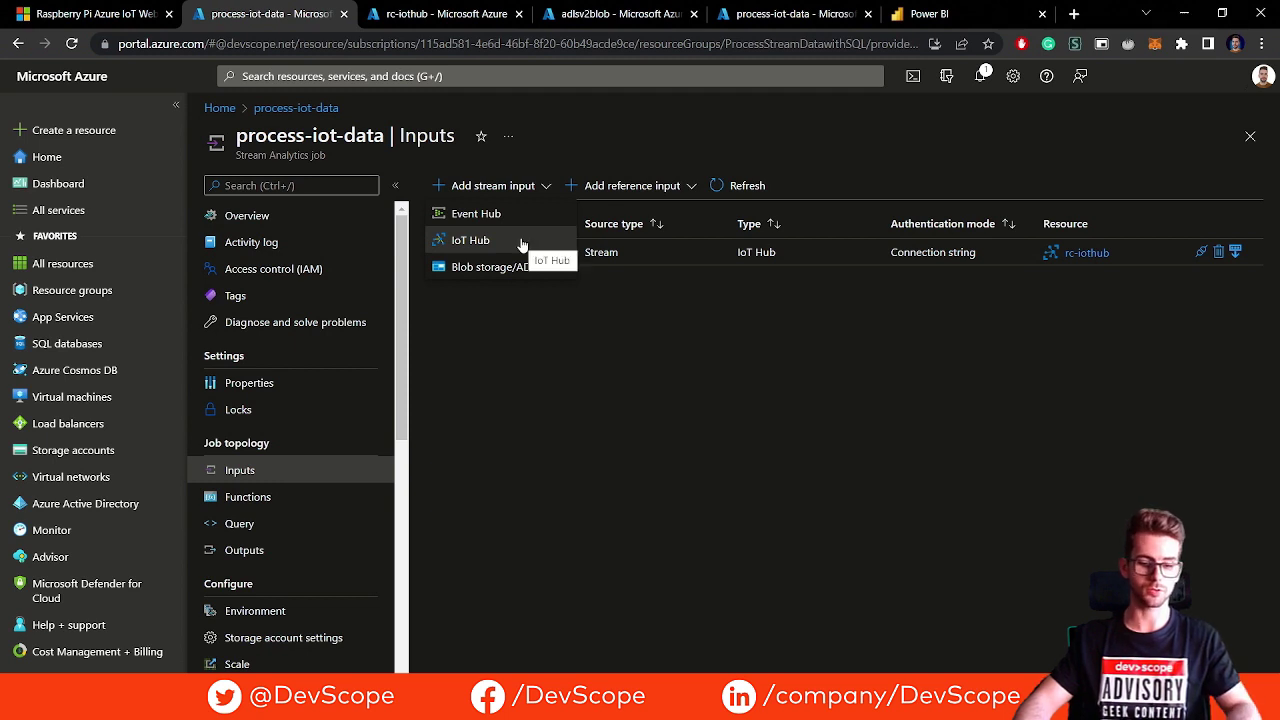
{"action": "left_click", "coordinate": [520, 242]}
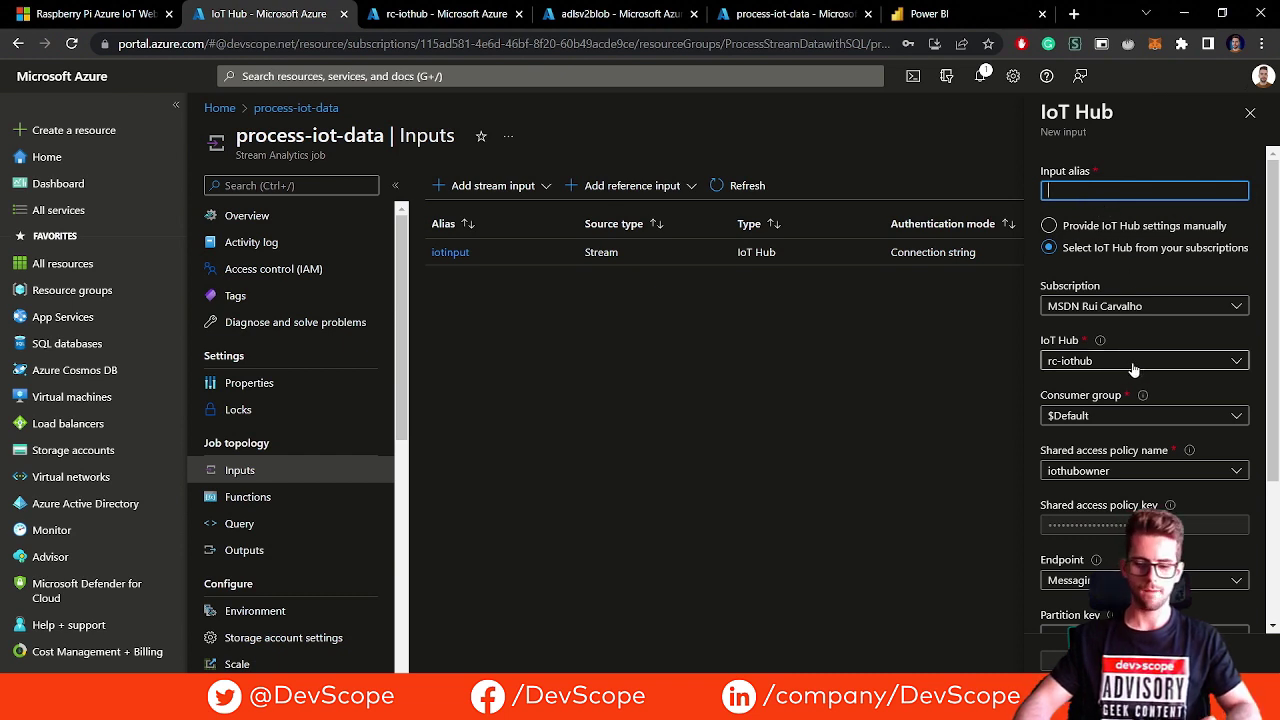
{"action": "scroll", "coordinate": [1131, 370], "scroll_direction": "down", "scroll_amount": 3}
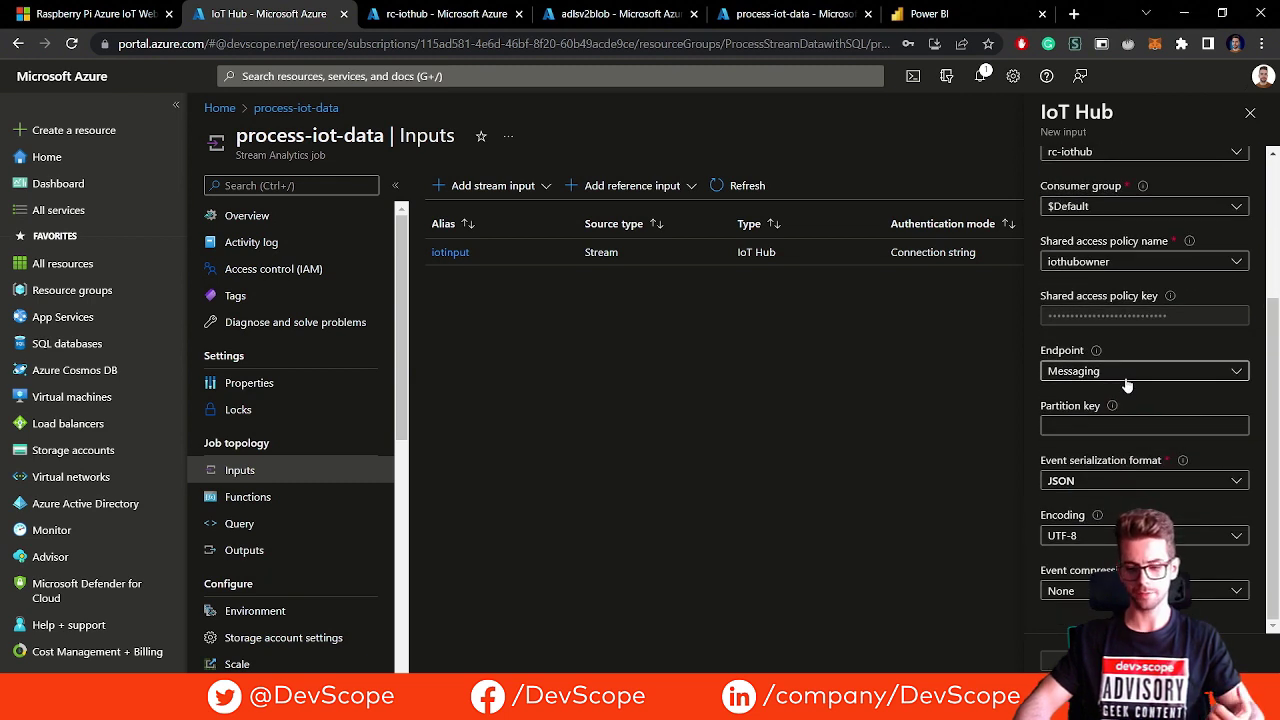
{"action": "scroll", "coordinate": [1100, 430], "scroll_direction": "up", "scroll_amount": 3}
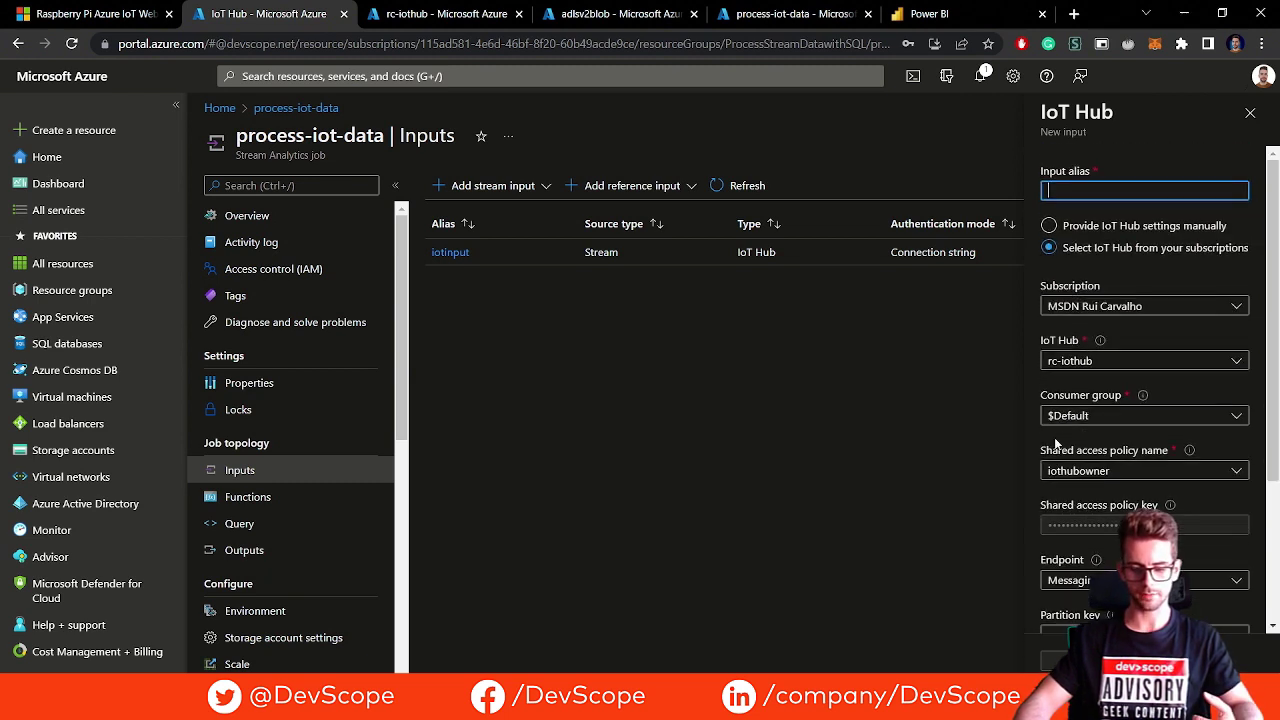
{"action": "left_click", "coordinate": [1250, 112]}
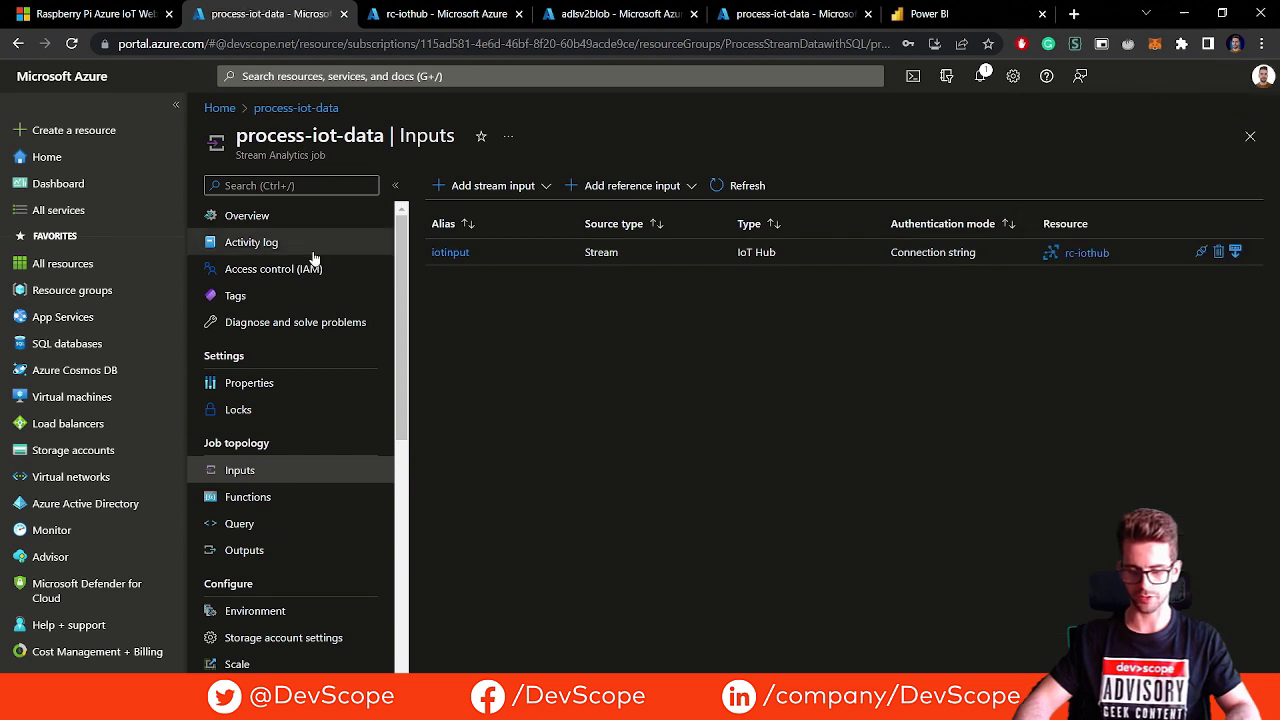
Review the settings of the existing iotinput stream input and close its details
{"action": "left_click", "coordinate": [450, 253]}
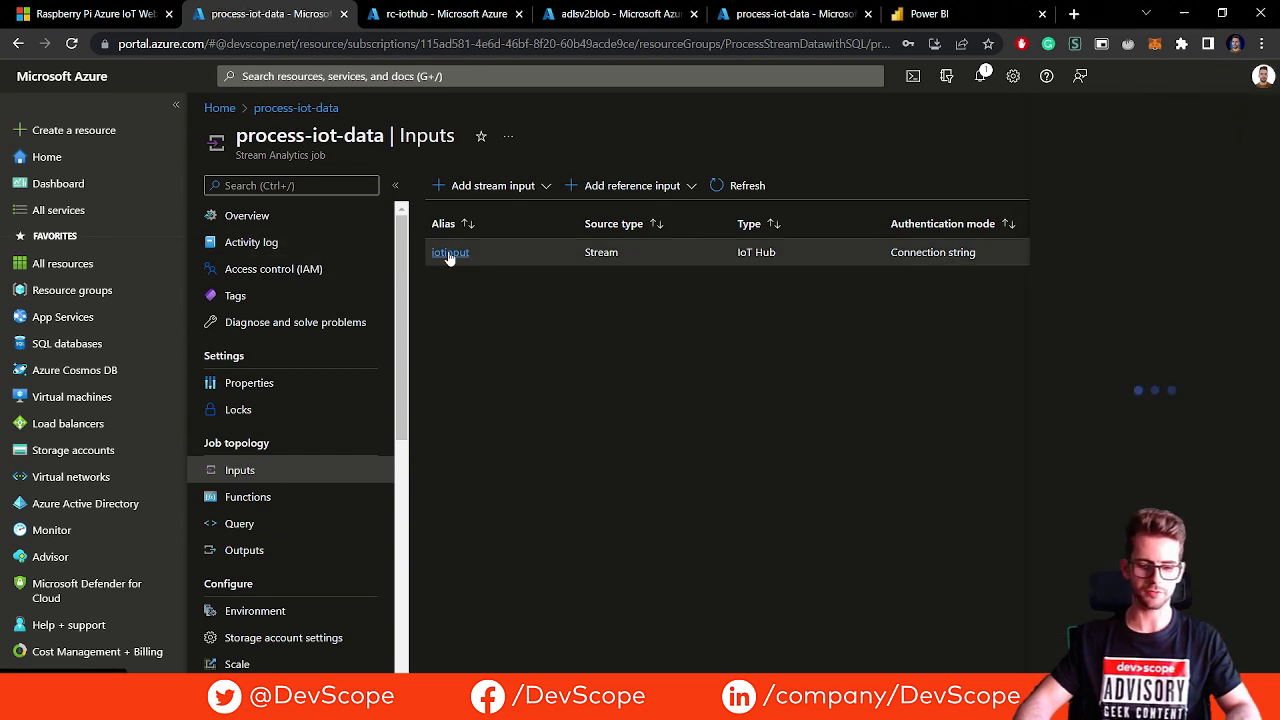
{"action": "scroll", "coordinate": [1081, 296], "scroll_direction": "down", "scroll_amount": 5}
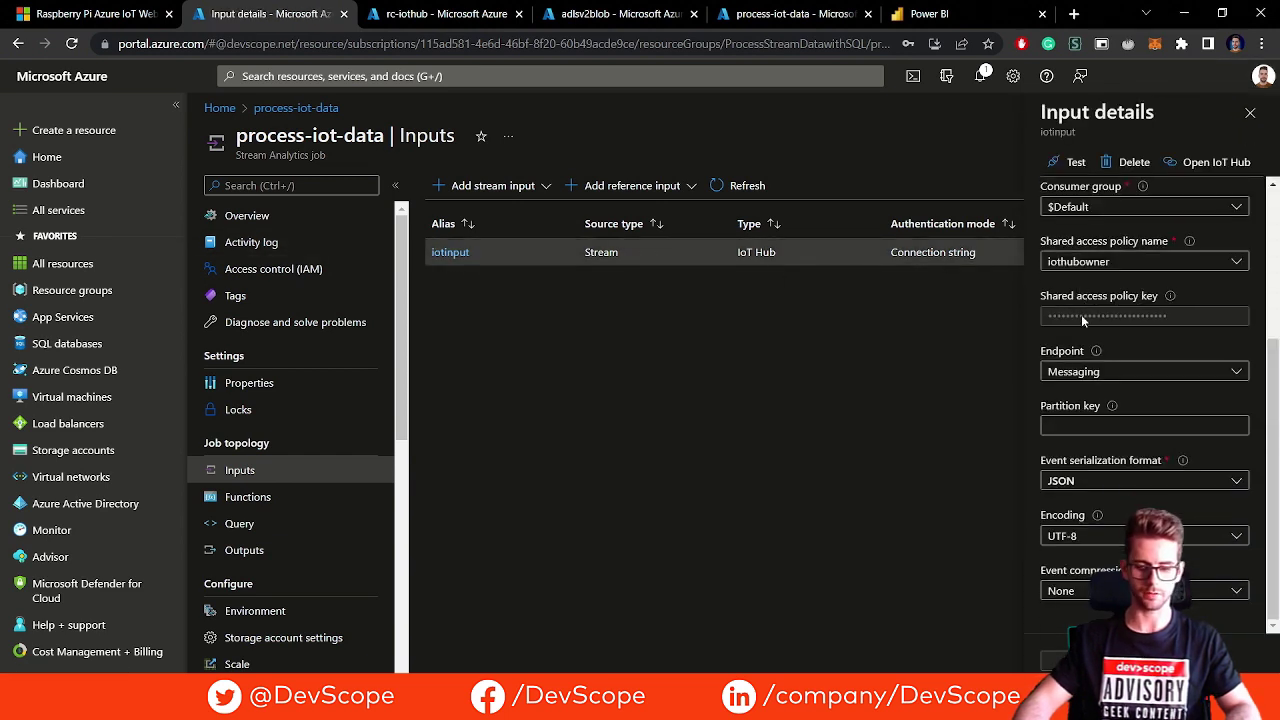
{"action": "scroll", "coordinate": [1081, 296], "scroll_direction": "up", "scroll_amount": 5}
{"action": "left_click", "coordinate": [1250, 112]}
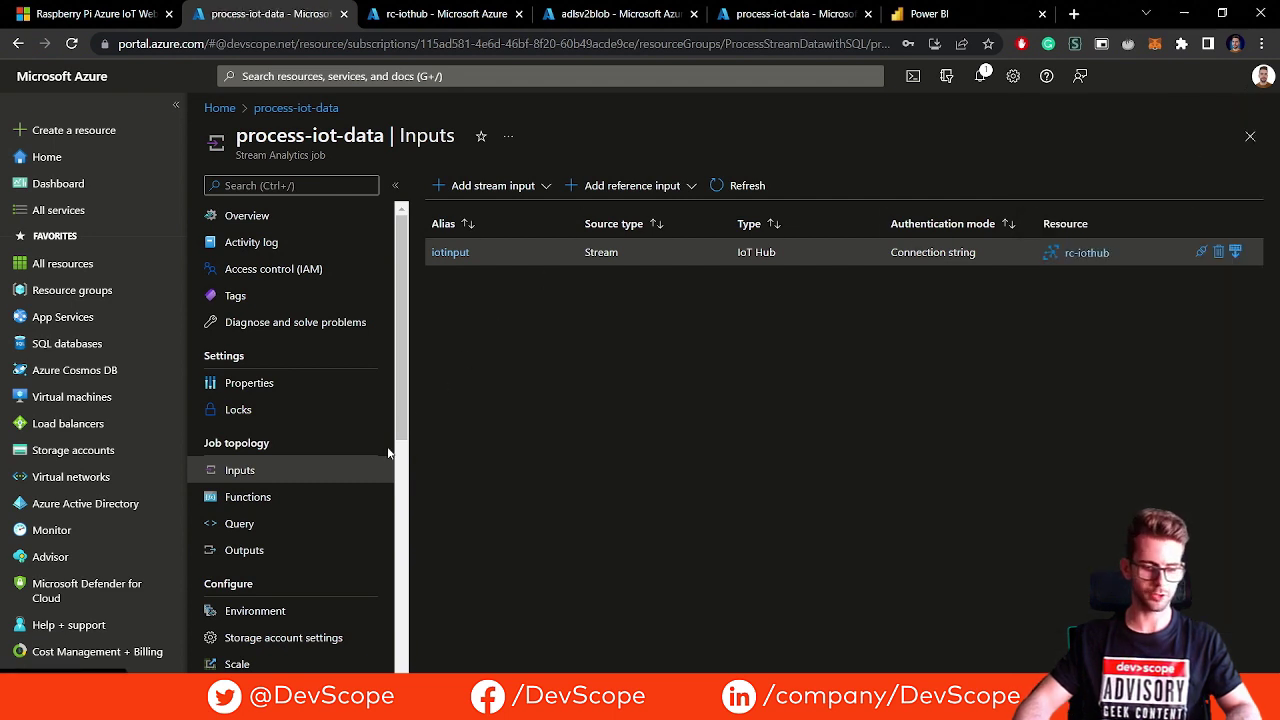
Open the job's outputs and review the form for a new Blob storage/ADLS Gen2 output
{"action": "left_click", "coordinate": [245, 550]}
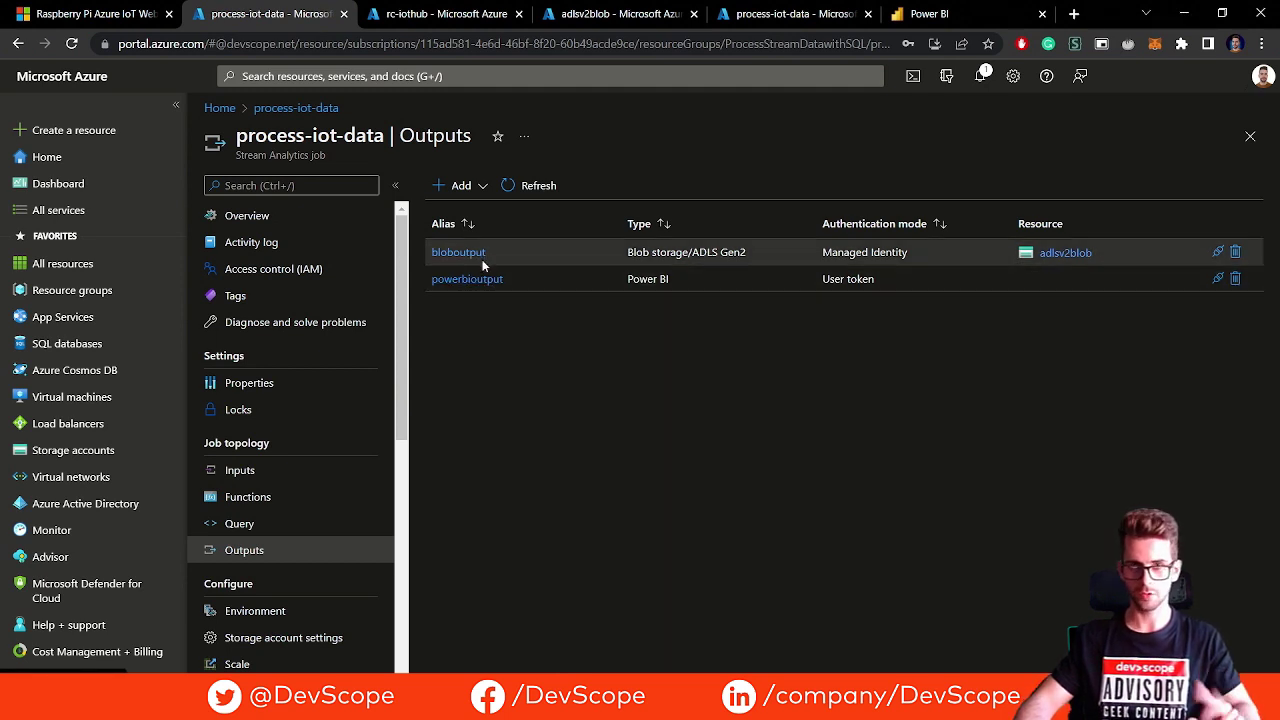
{"action": "left_click", "coordinate": [468, 193]}
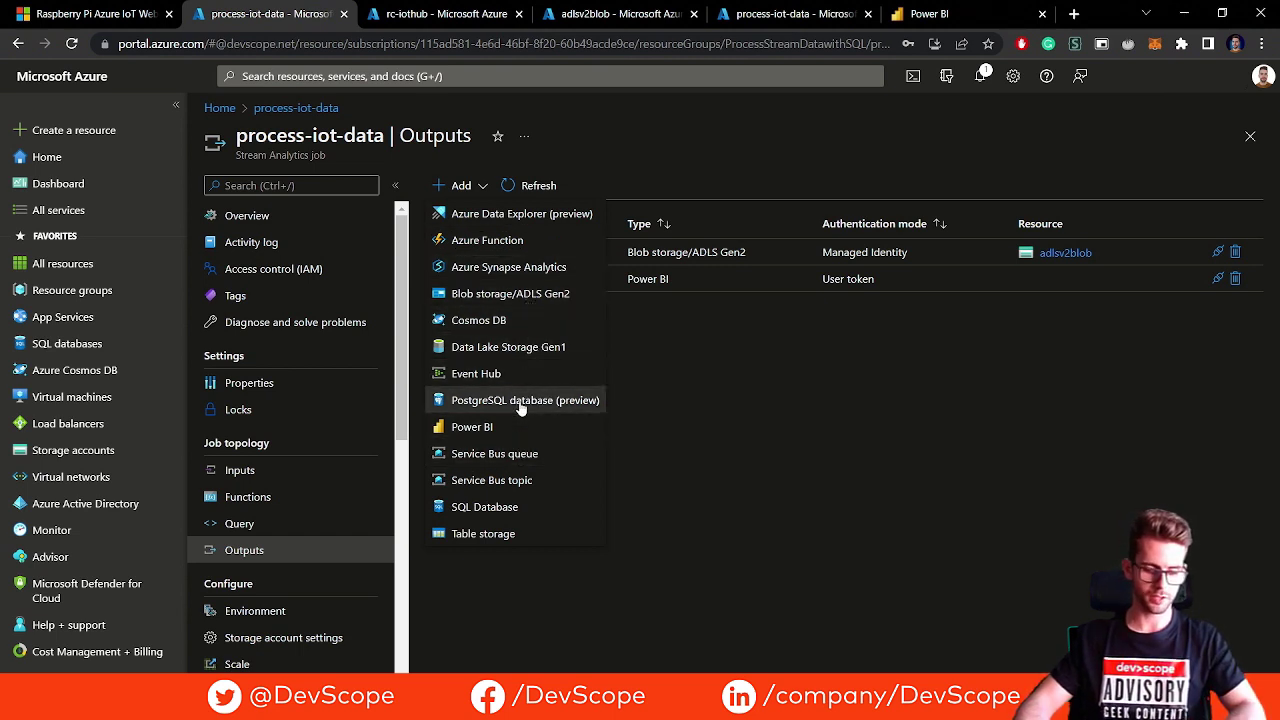
{"action": "left_click", "coordinate": [520, 293]}
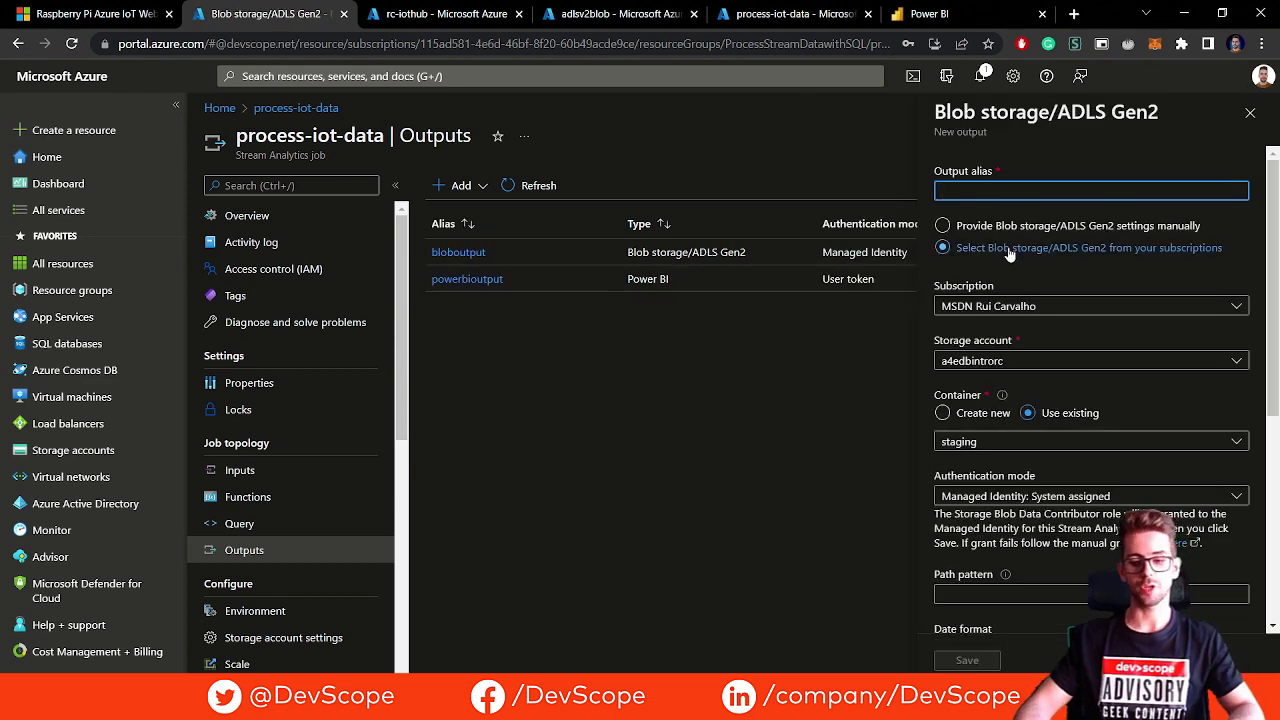
{"action": "scroll", "coordinate": [1008, 254], "scroll_direction": "down", "scroll_amount": 1}
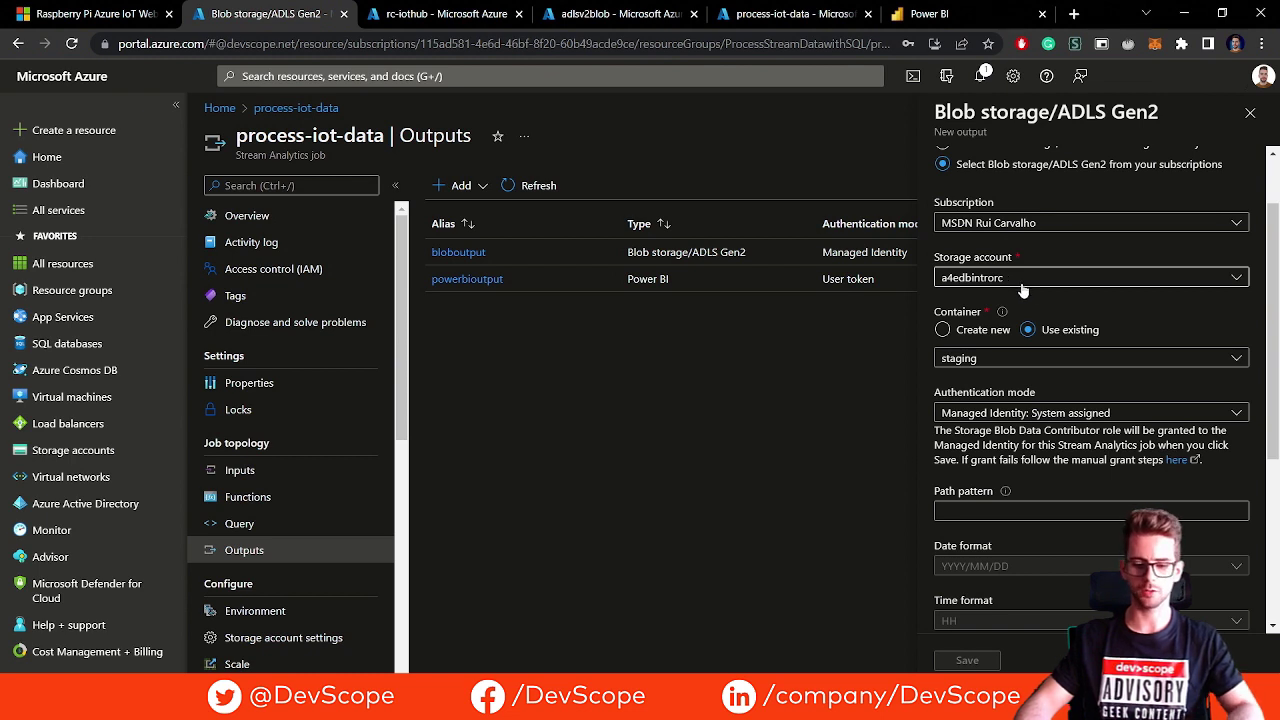
{"action": "scroll", "coordinate": [1023, 287], "scroll_direction": "down", "scroll_amount": 3}
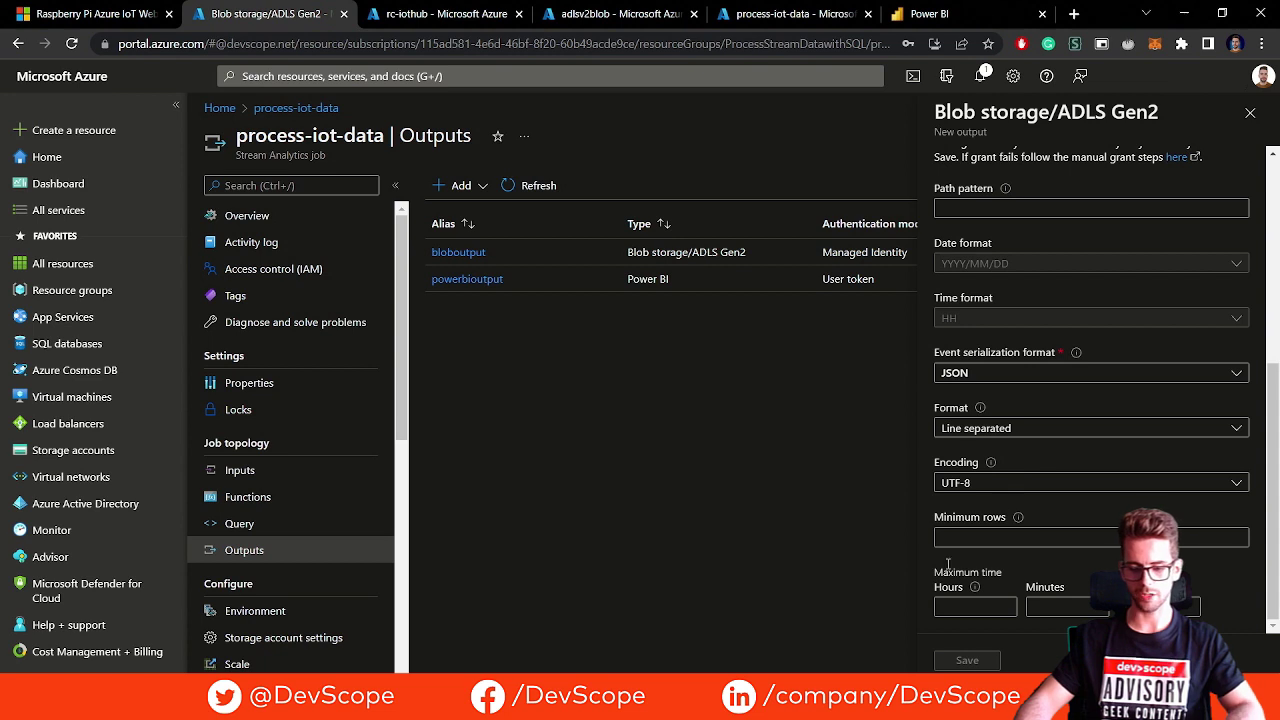
Examine the bloboutput details, including storage account, container, authentication mode, path pattern, date format and serialization format, and close them
{"action": "left_click", "coordinate": [459, 260]}
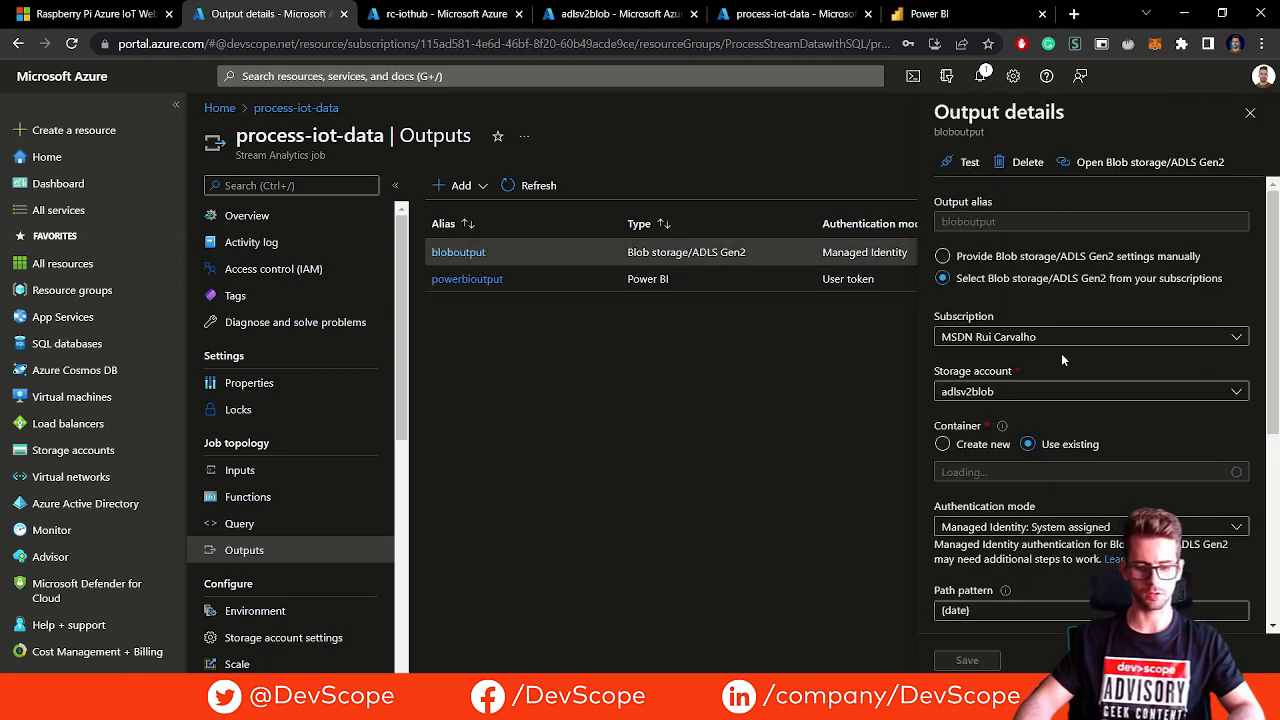
{"action": "scroll", "coordinate": [1079, 289], "scroll_direction": "down", "scroll_amount": 1}
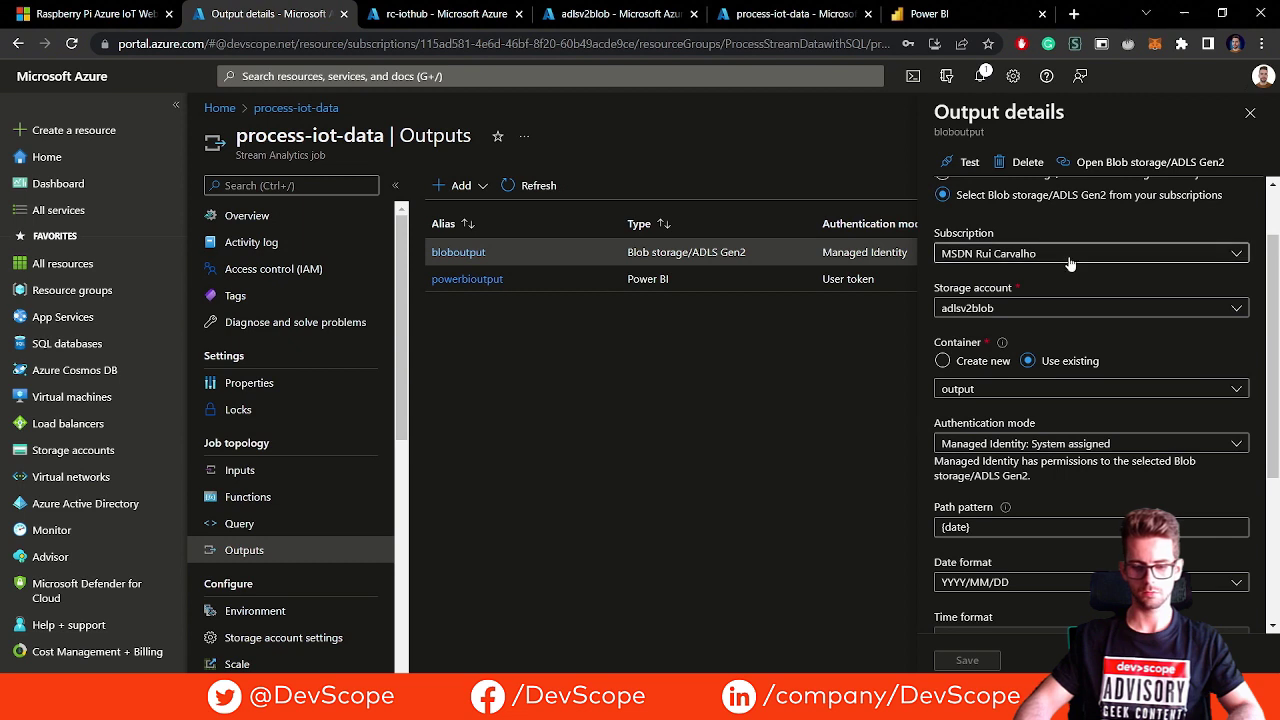
{"action": "scroll", "coordinate": [1075, 250], "scroll_direction": "down", "scroll_amount": 1}
{"action": "scroll", "coordinate": [1077, 244], "scroll_direction": "down", "scroll_amount": 2}
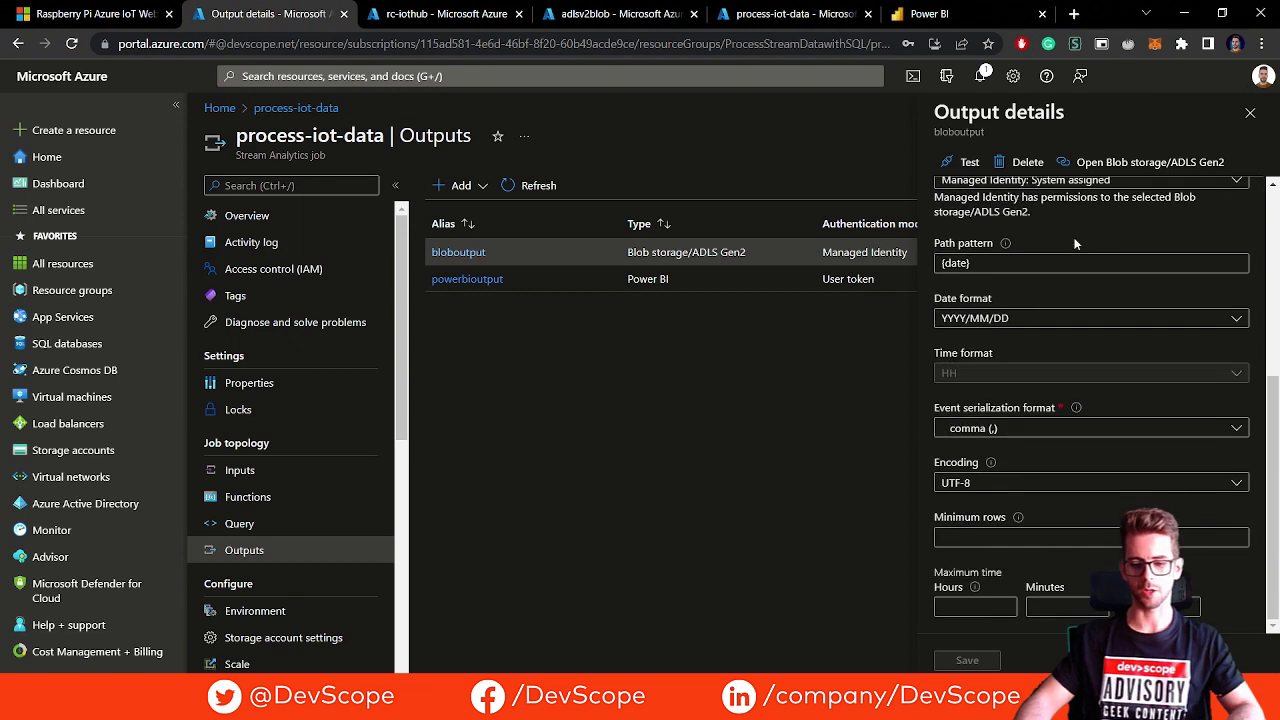
{"action": "scroll", "coordinate": [1072, 250], "scroll_direction": "up", "scroll_amount": 1}
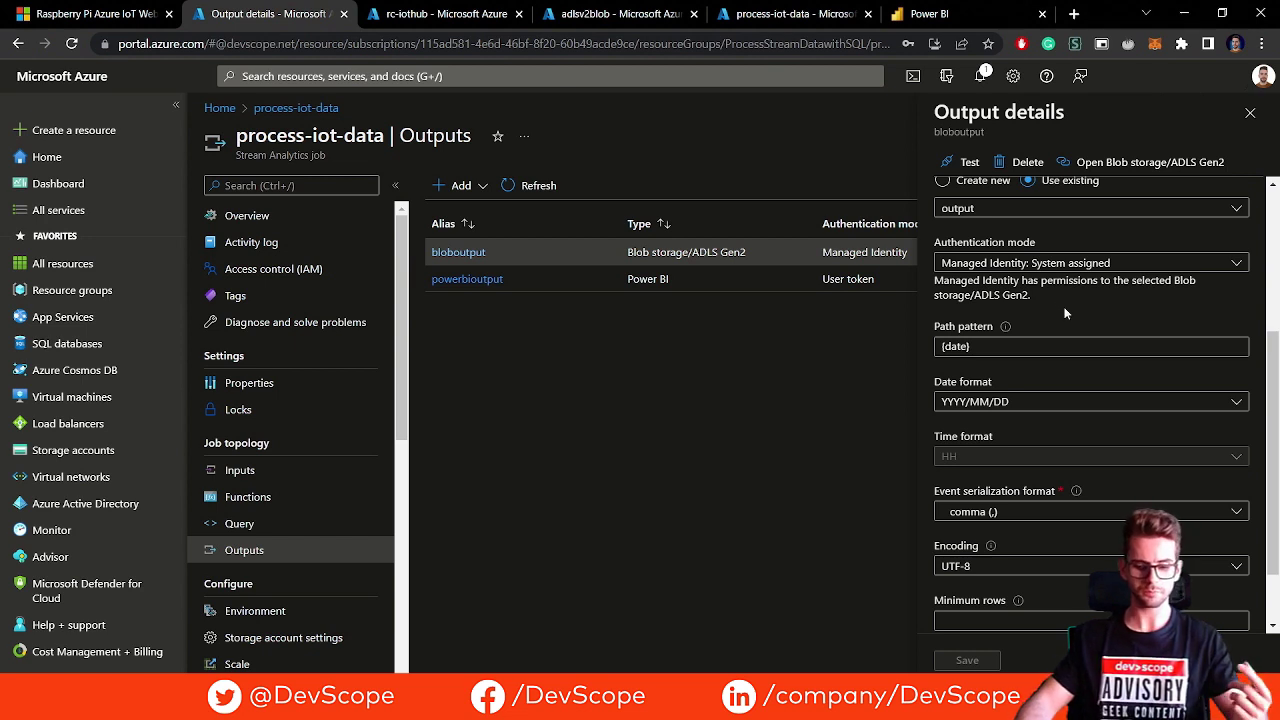
{"action": "scroll", "coordinate": [1060, 312], "scroll_direction": "down", "scroll_amount": 1}
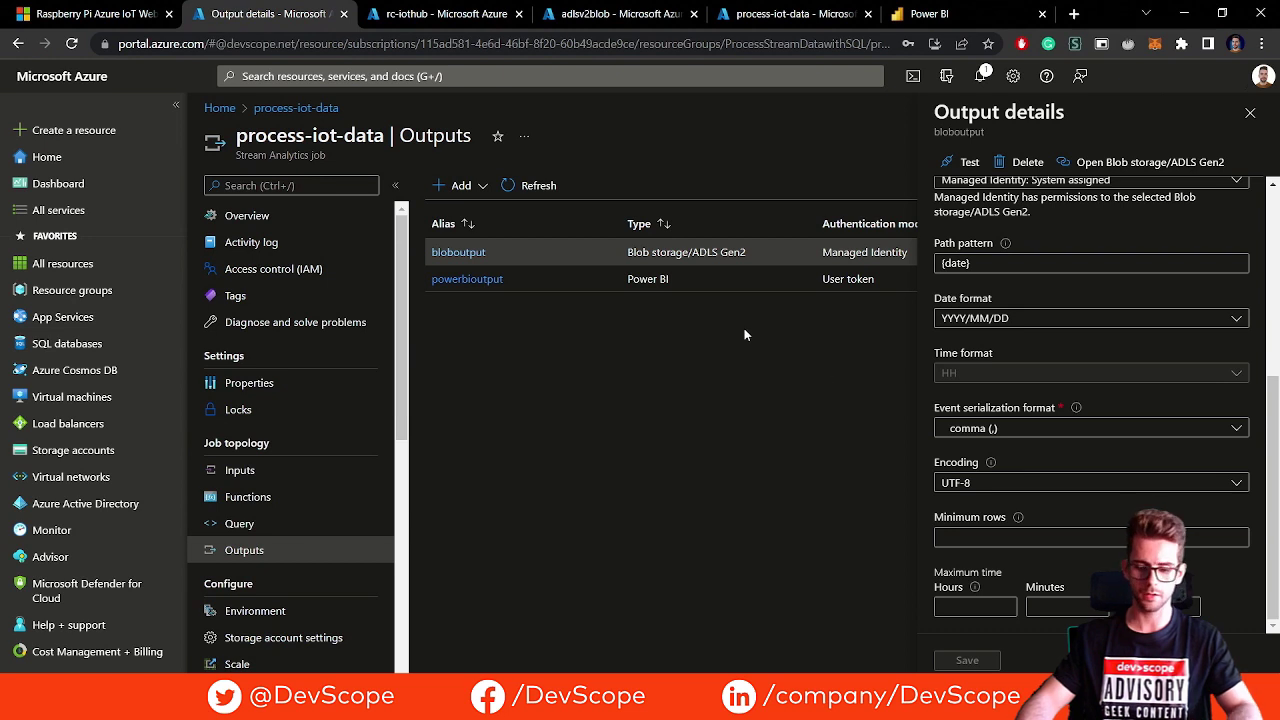
{"action": "left_click", "coordinate": [1250, 113]}
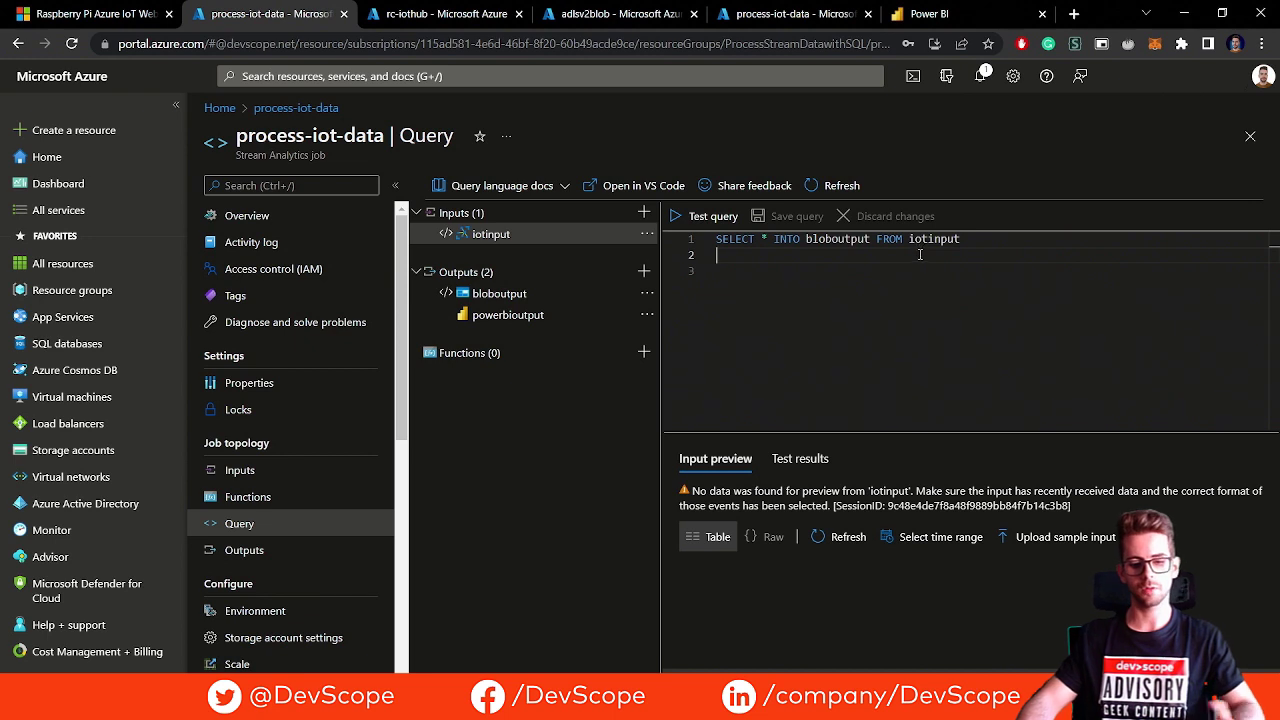
Test the query that selects iotinput into bloboutput, and preview iotinput's sample events in an enlarged results area
{"action": "left_click", "coordinate": [713, 218]}
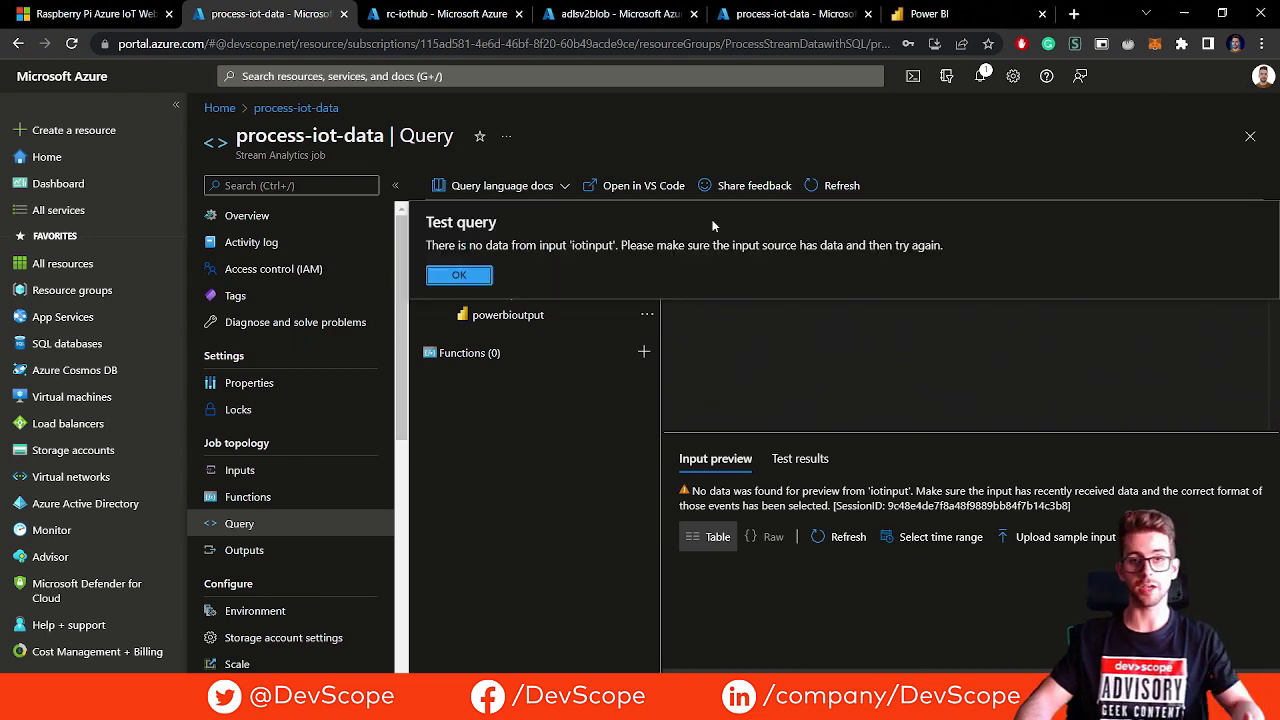
{"action": "left_click", "coordinate": [466, 277]}
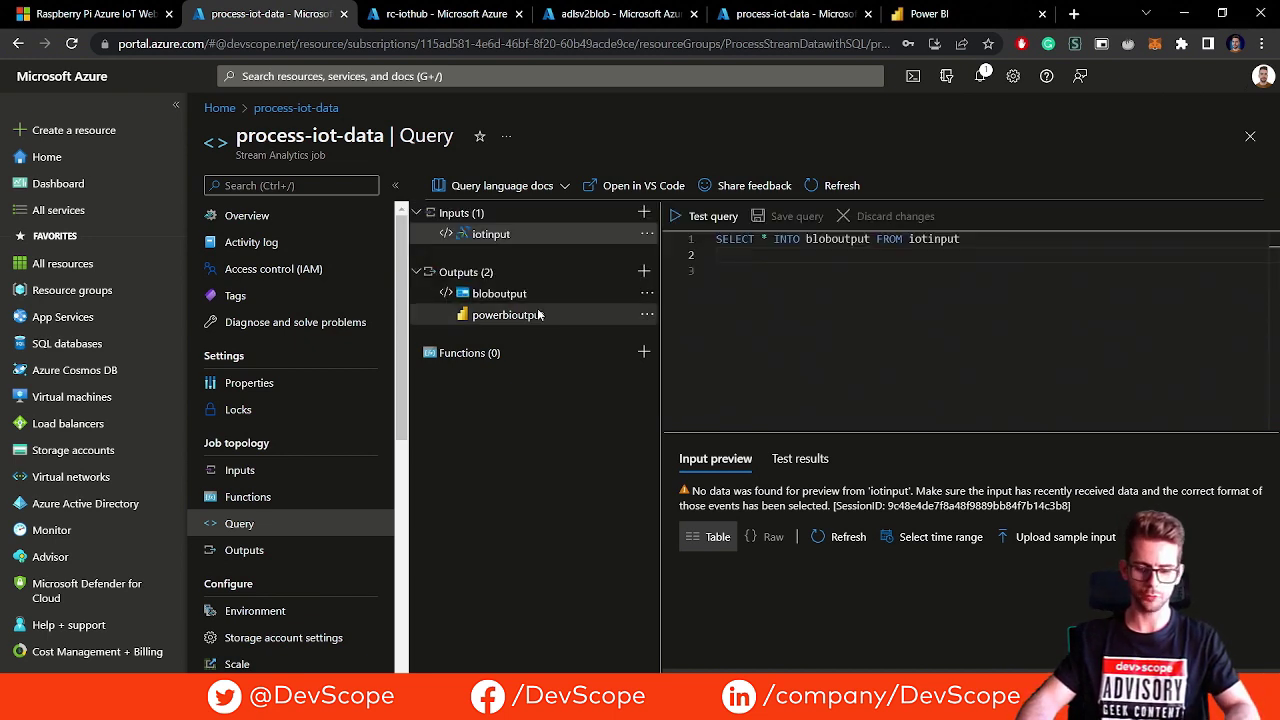
{"action": "left_click", "coordinate": [617, 235]}
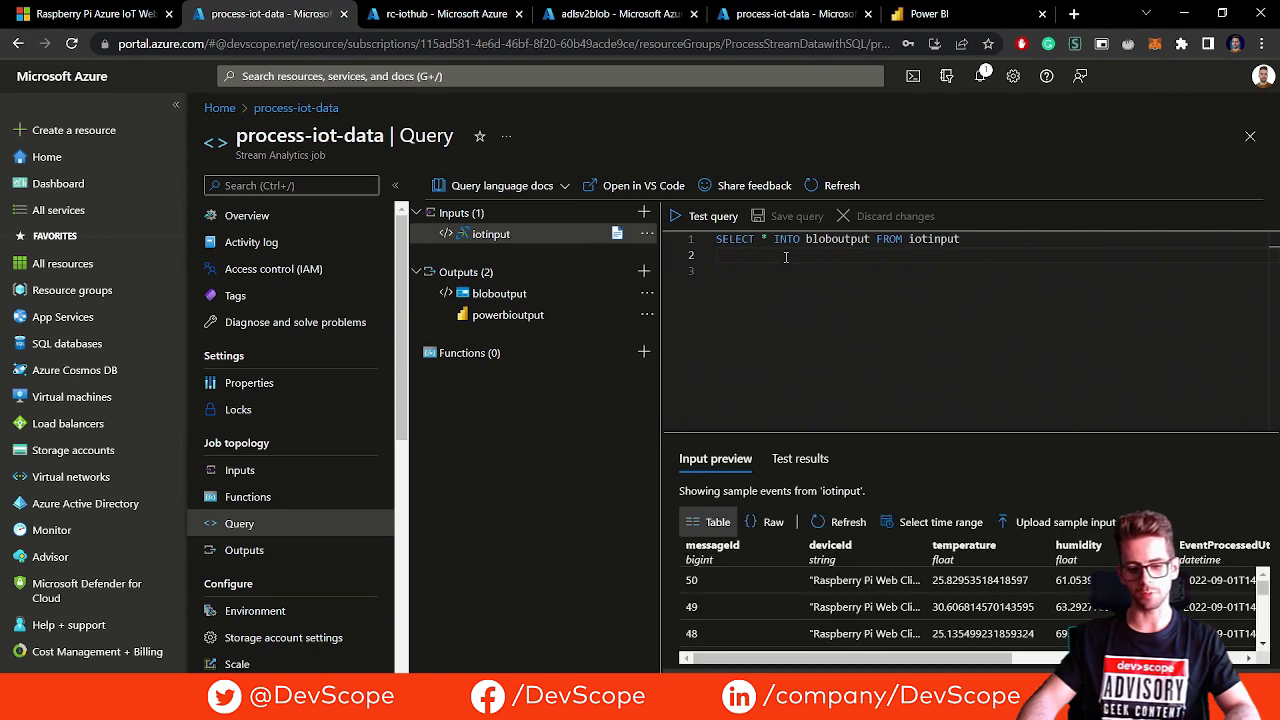
{"action": "left_click_drag", "start_coordinate": [816, 430], "coordinate": [806, 333]}
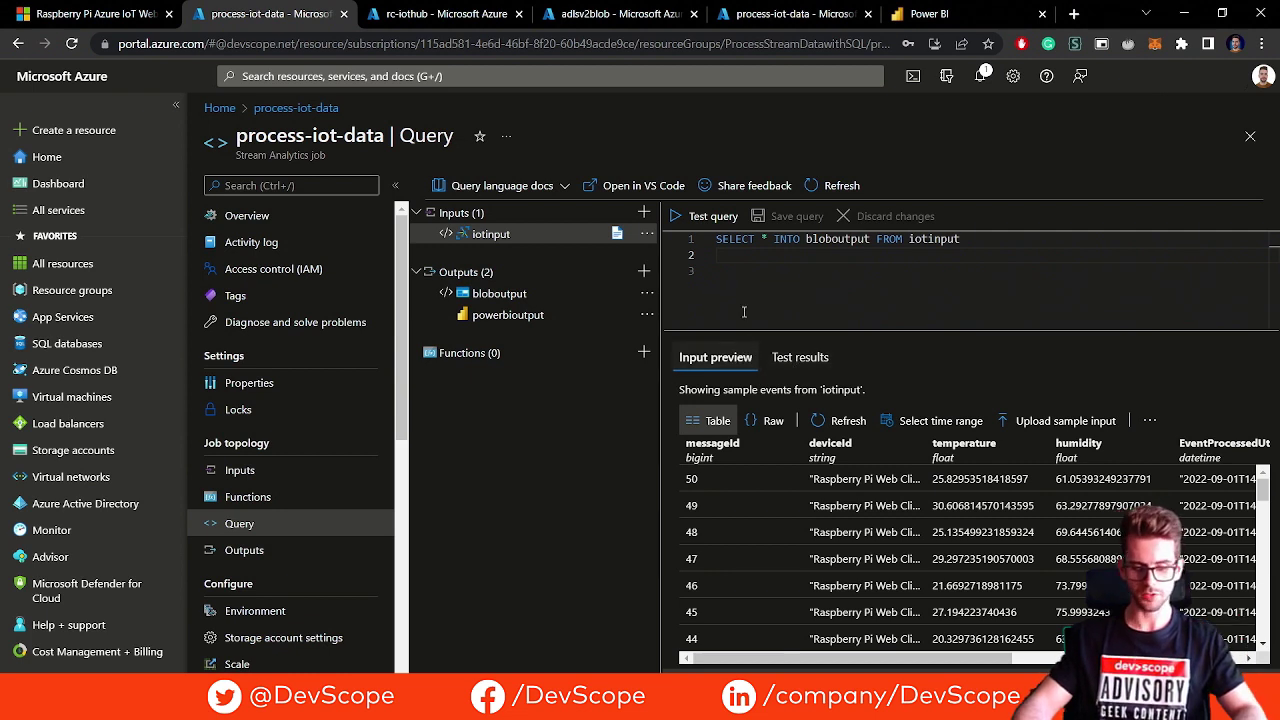
Start the process-iot-data job from its overview with the job output start time set to Now
{"action": "left_click", "coordinate": [247, 216]}
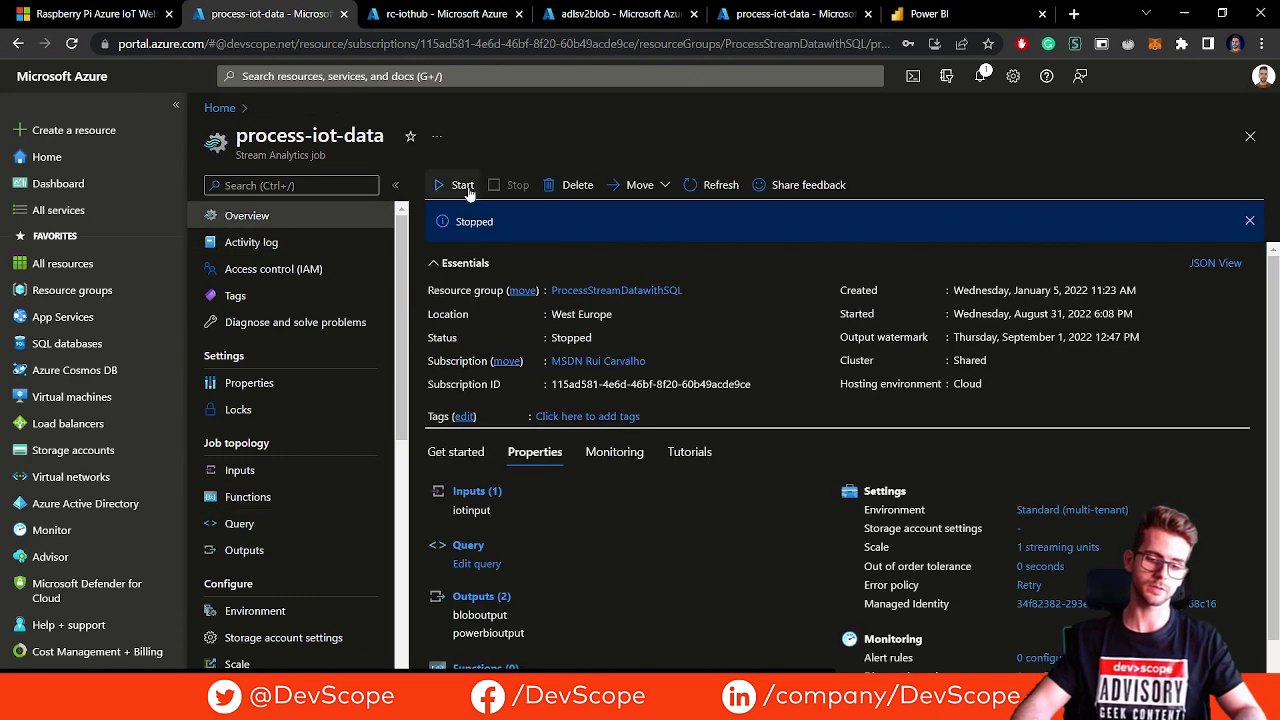
{"action": "left_click", "coordinate": [460, 186]}
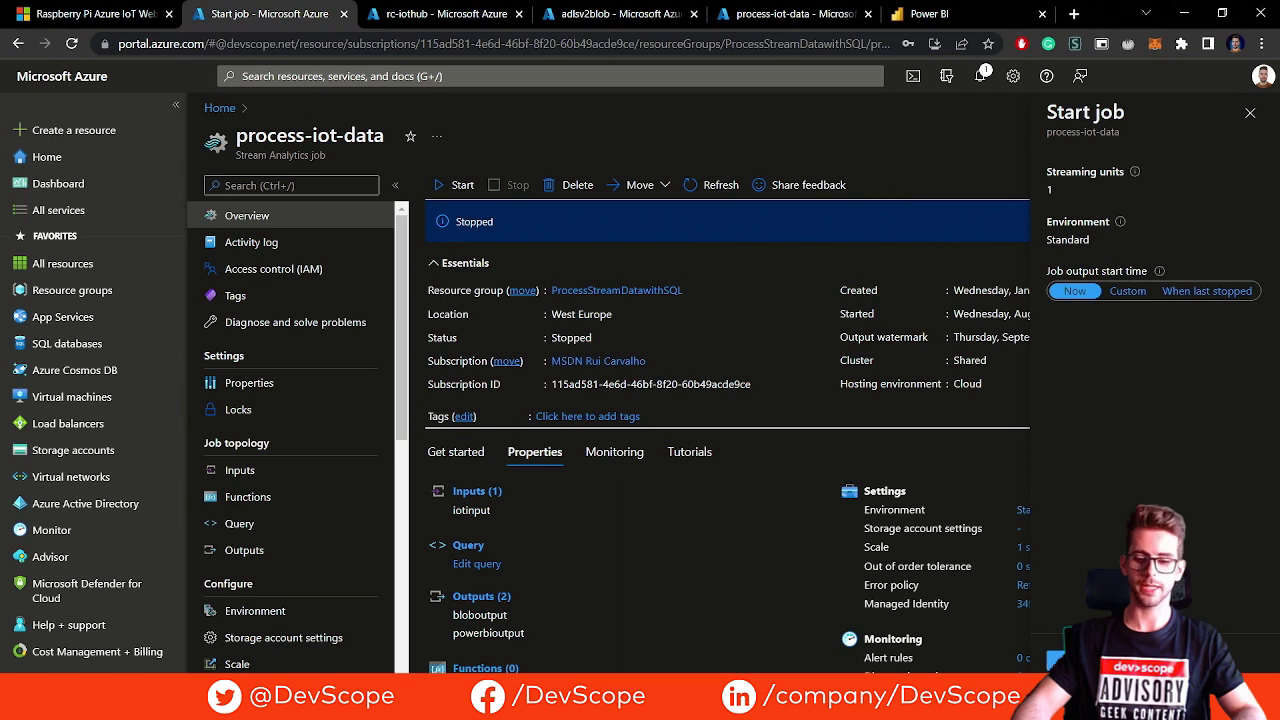
{"action": "left_click", "coordinate": [1070, 695]}
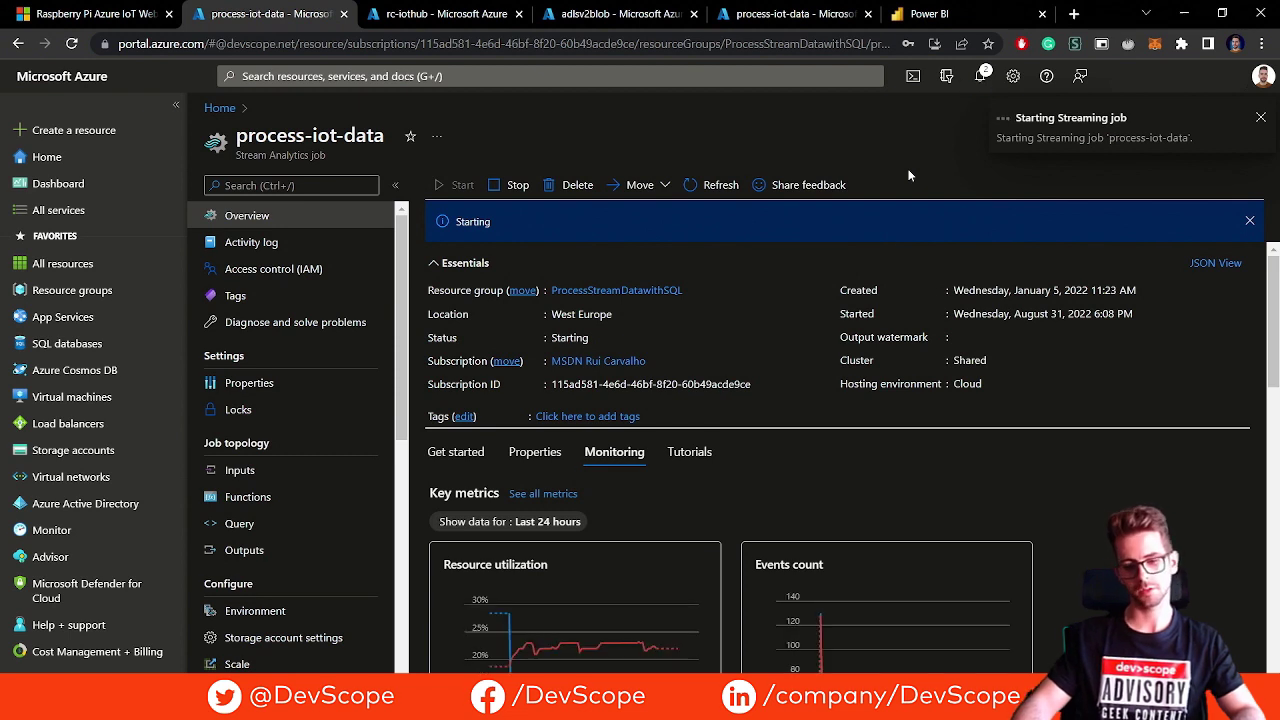
Open the CSV blob in the 2022/09/01 folder of adlsv2blob's output container and view its contents
{"action": "left_click", "coordinate": [573, 22]}
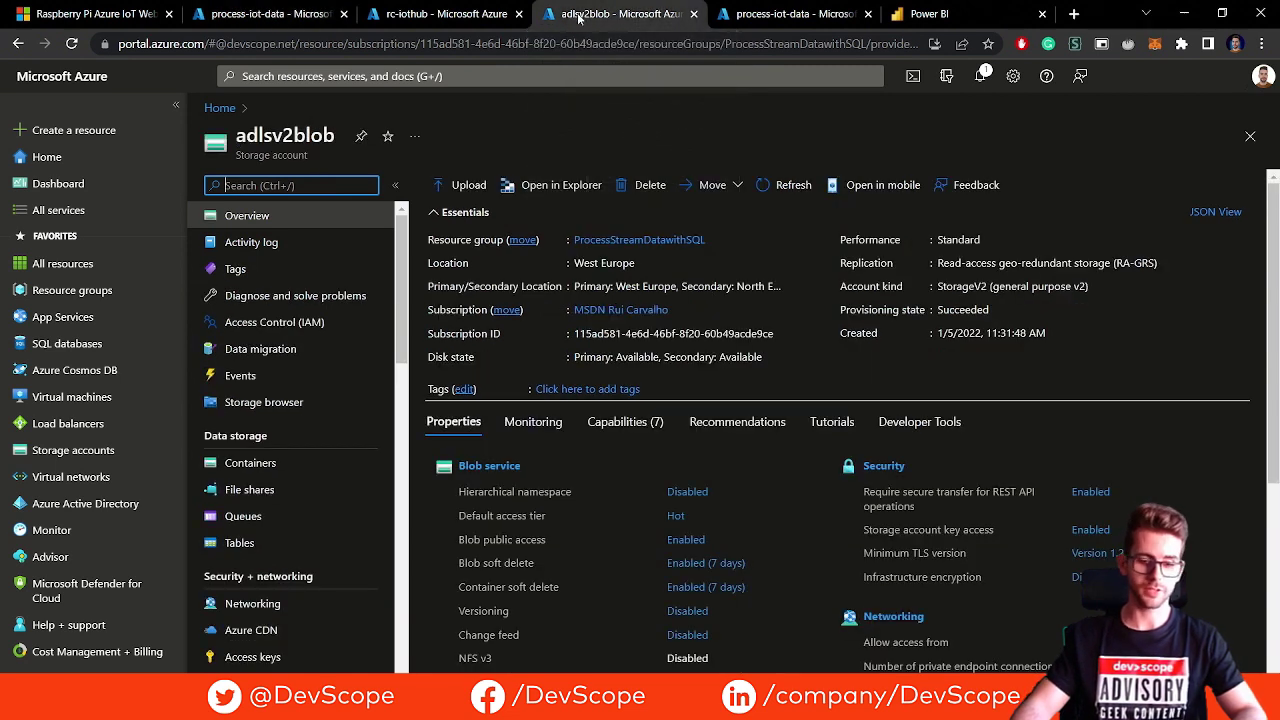
{"action": "left_click", "coordinate": [503, 472]}
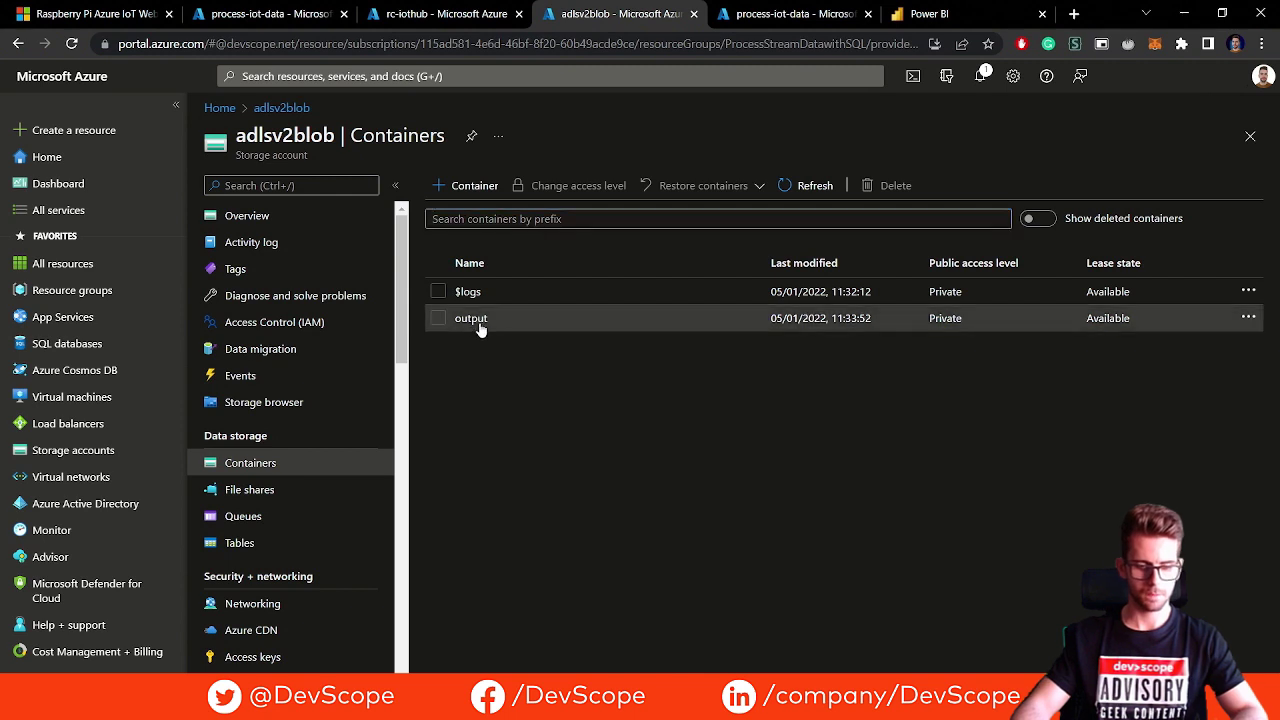
{"action": "left_click", "coordinate": [475, 321]}
{"action": "left_click", "coordinate": [485, 371]}
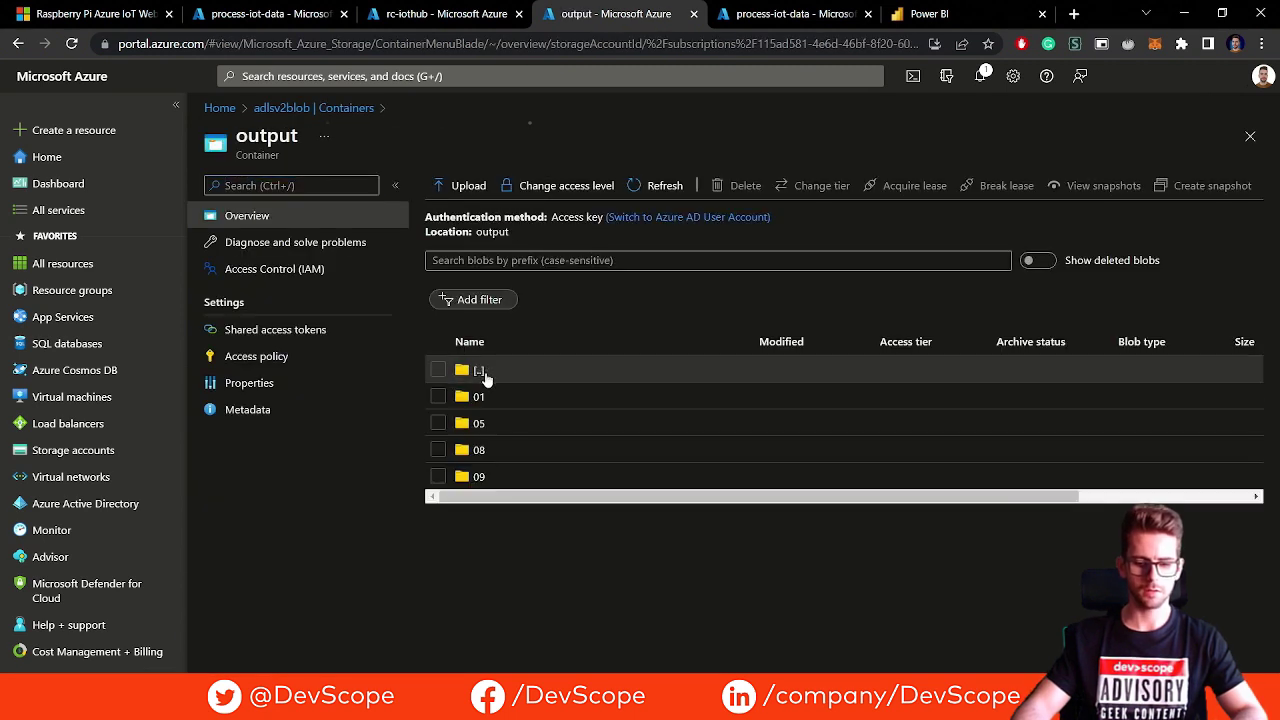
{"action": "left_click", "coordinate": [478, 484]}
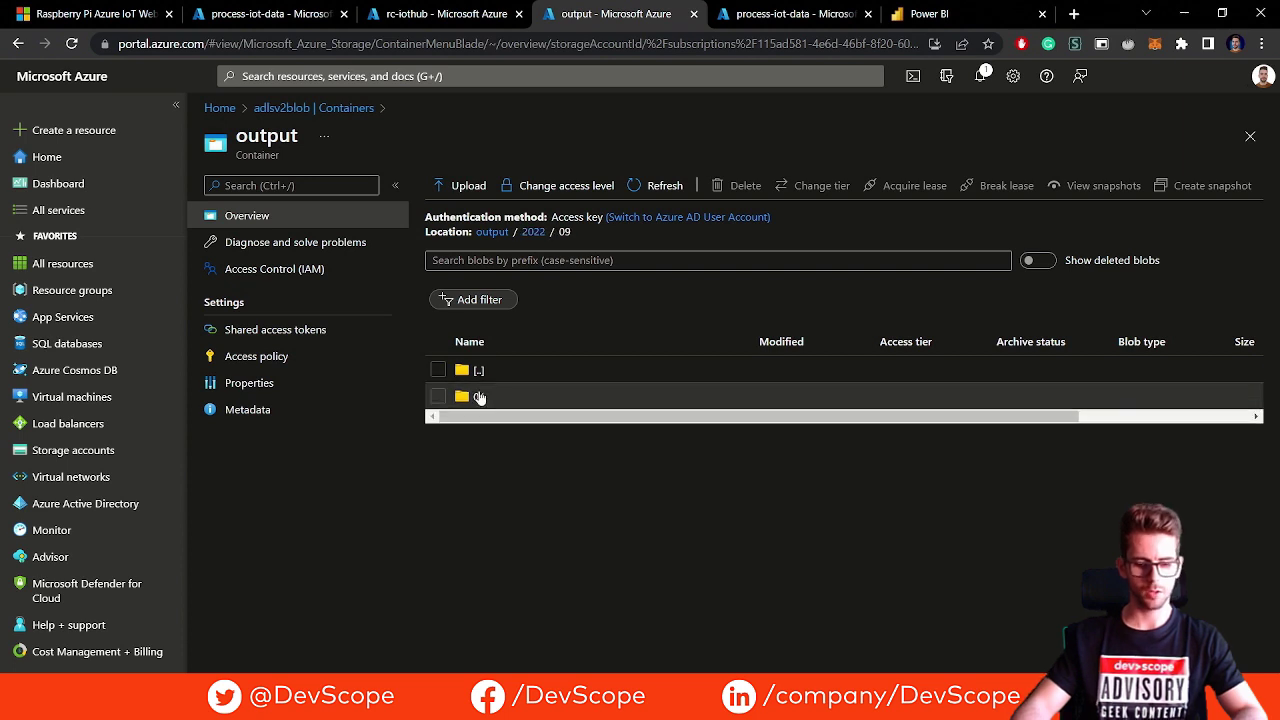
{"action": "left_click", "coordinate": [493, 398]}
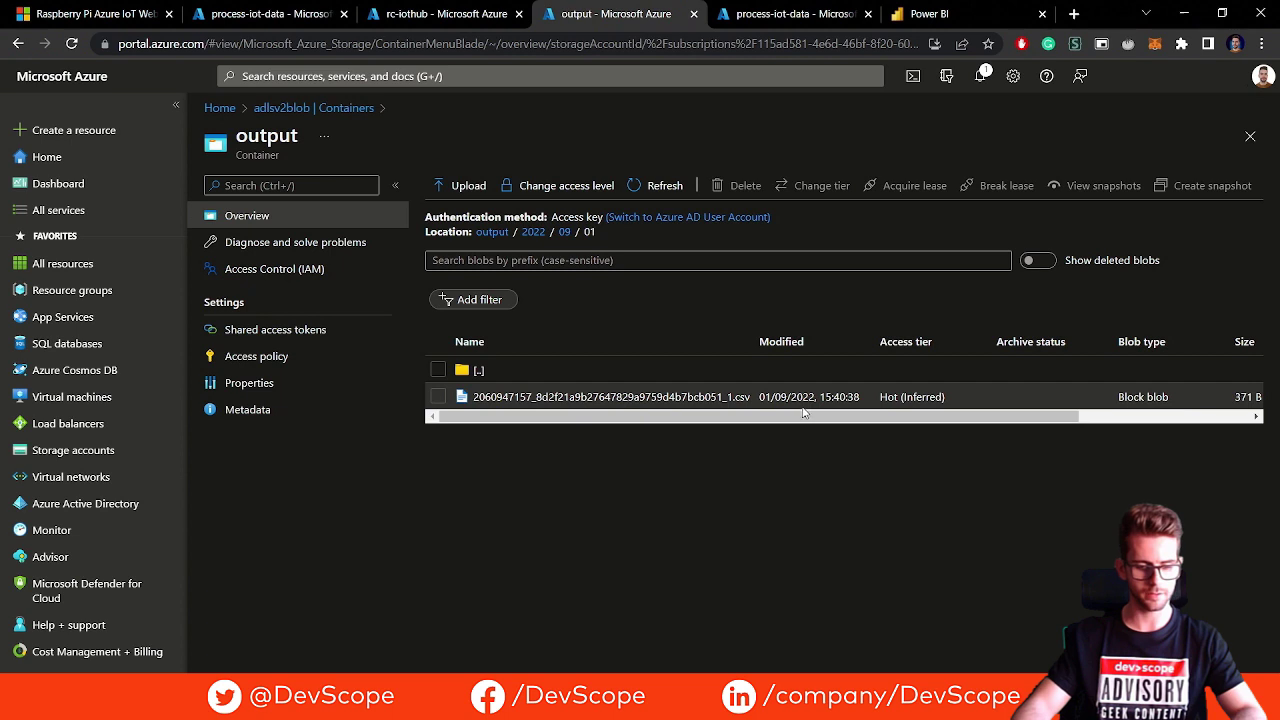
{"action": "left_click", "coordinate": [663, 398]}
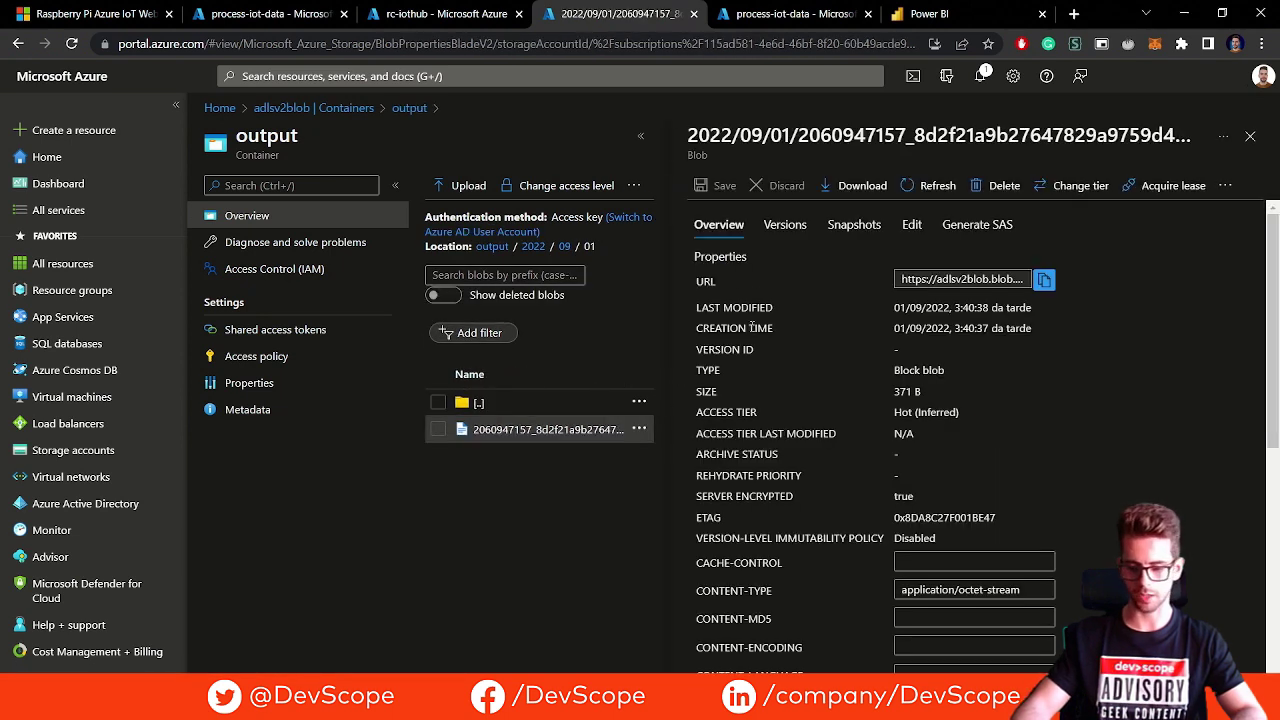
{"action": "left_click", "coordinate": [910, 228]}
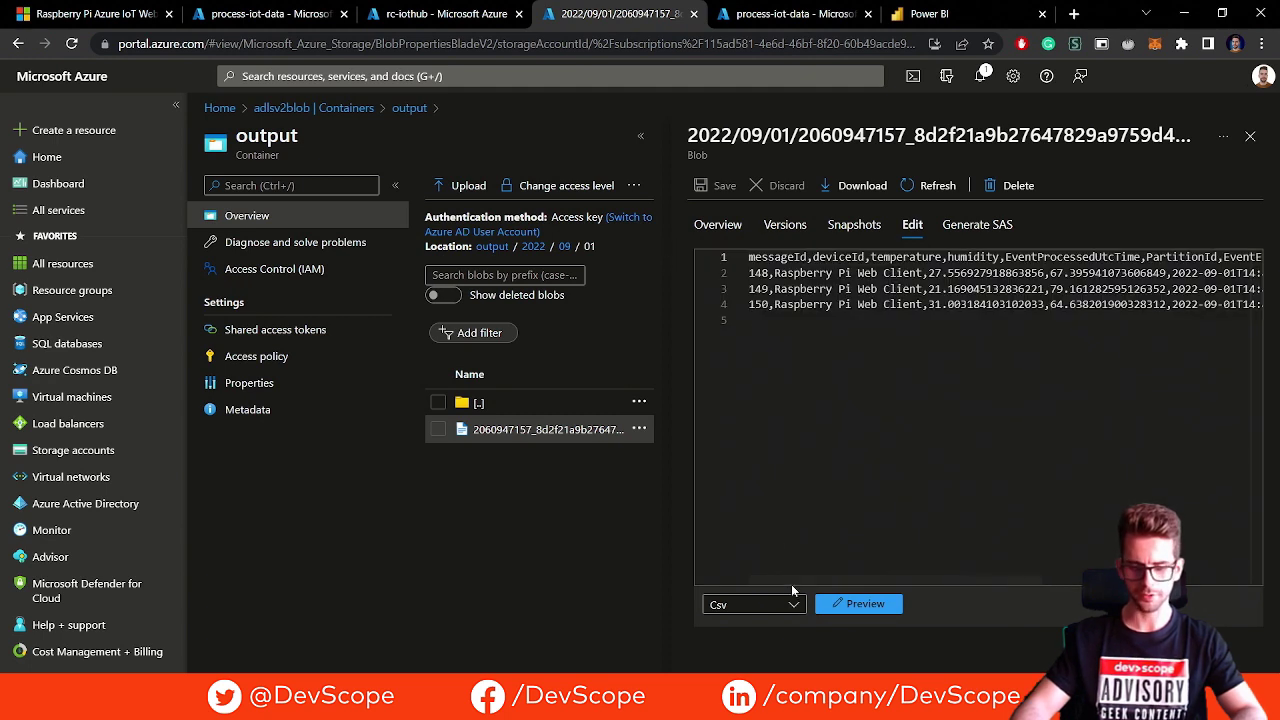
Refresh the open CSV blob repeatedly to check its contents for new rows
{"action": "left_click", "coordinate": [927, 187]}
{"action": "left_click", "coordinate": [928, 188]}
{"action": "left_click", "coordinate": [928, 188]}
{"action": "left_click", "coordinate": [927, 188]}
{"action": "left_click", "coordinate": [927, 188]}
{"action": "left_click", "coordinate": [927, 188]}
{"action": "left_click", "coordinate": [927, 188]}
{"action": "left_click", "coordinate": [926, 187]}
{"action": "left_click", "coordinate": [924, 188]}
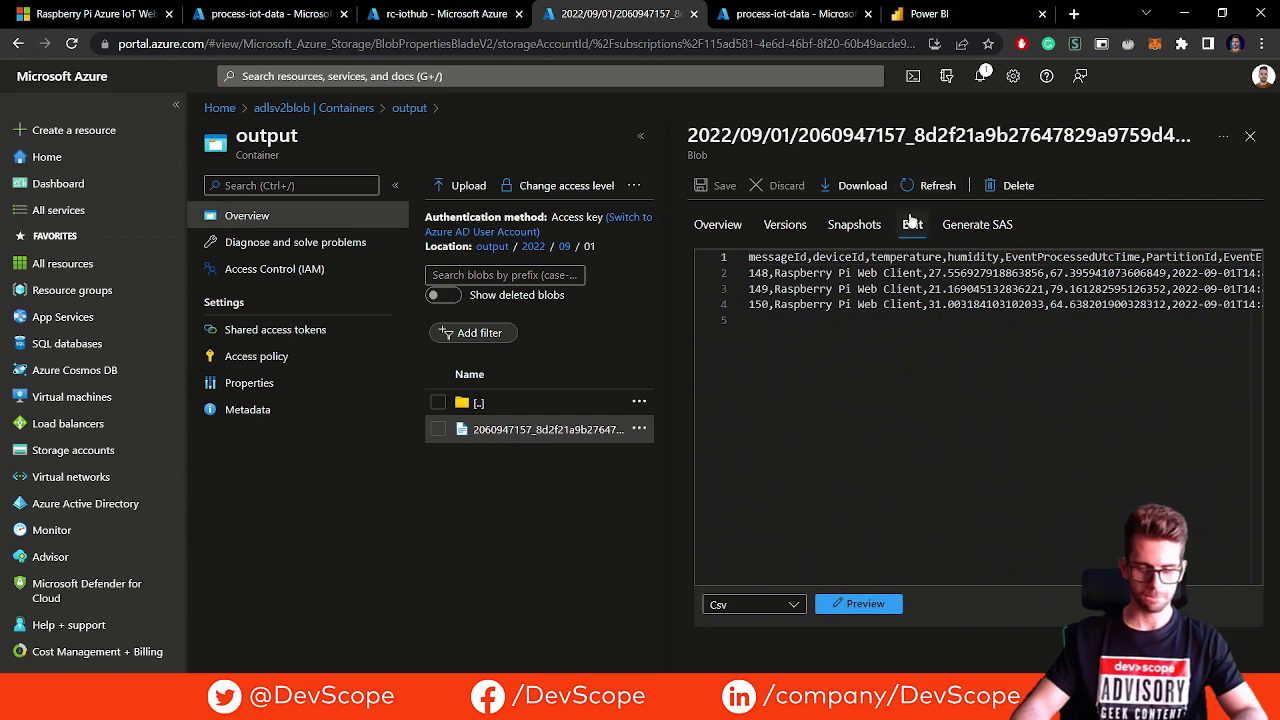
Reopen the CSV blob from the output container, check its rows in the editor, and close it
{"action": "left_click", "coordinate": [1250, 136]}
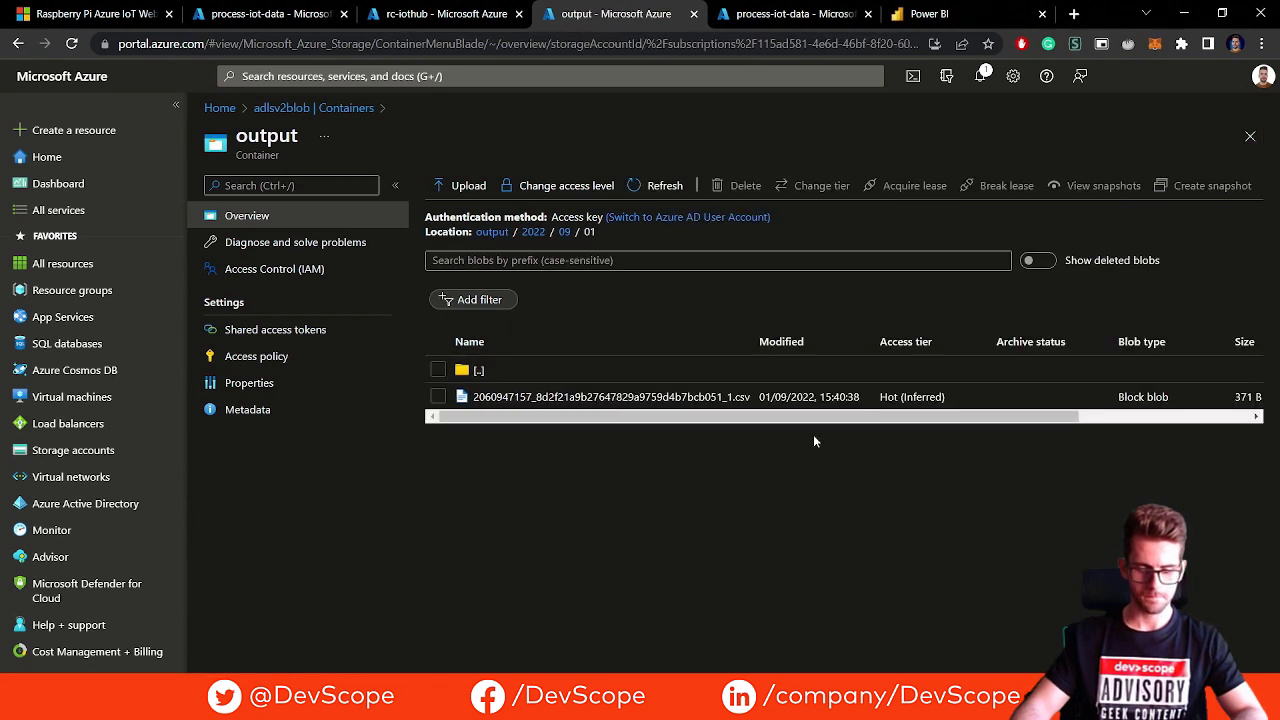
{"action": "left_click", "coordinate": [540, 400]}
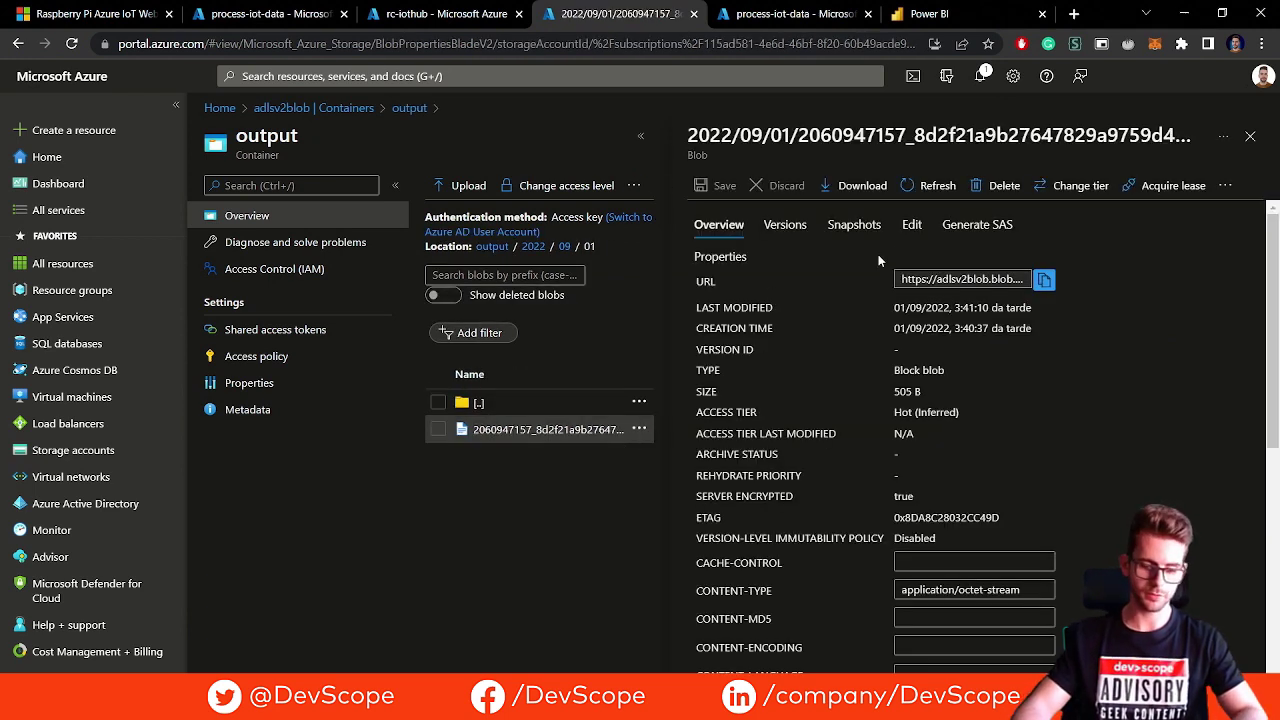
{"action": "left_click", "coordinate": [911, 224]}
{"action": "left_click_drag", "start_coordinate": [781, 582], "coordinate": [731, 585]}
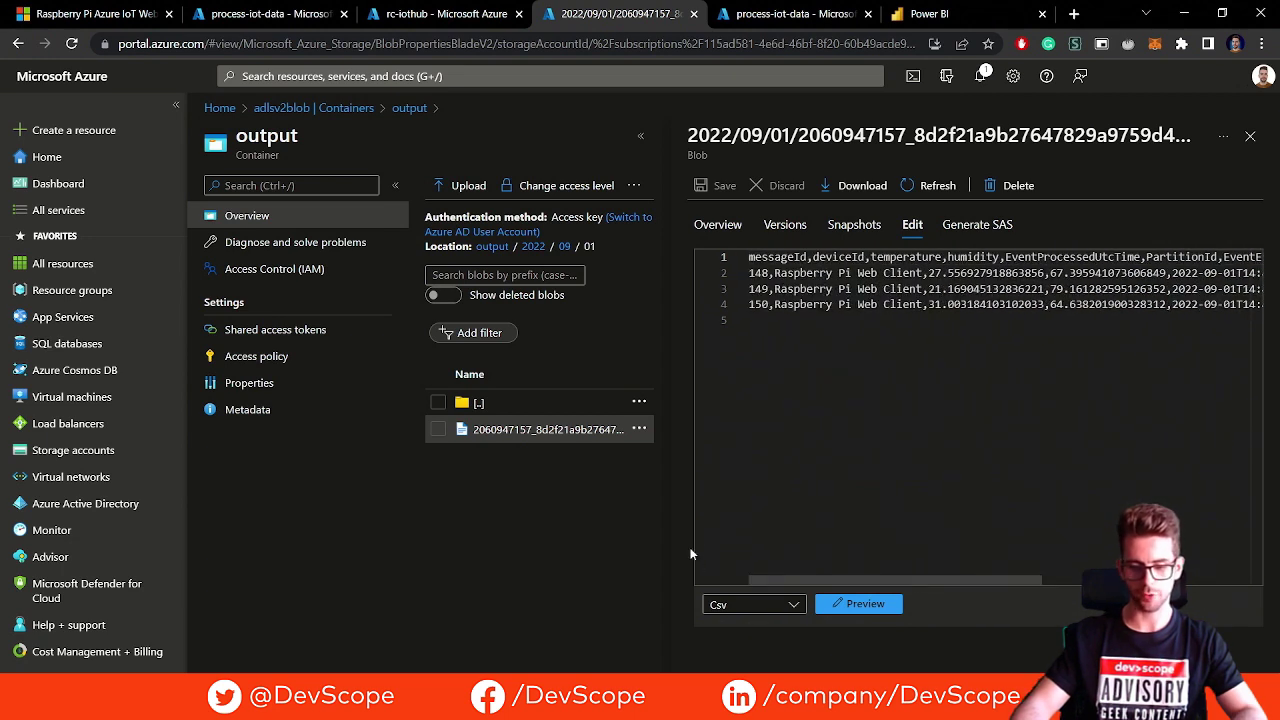
{"action": "left_click", "coordinate": [1250, 136]}
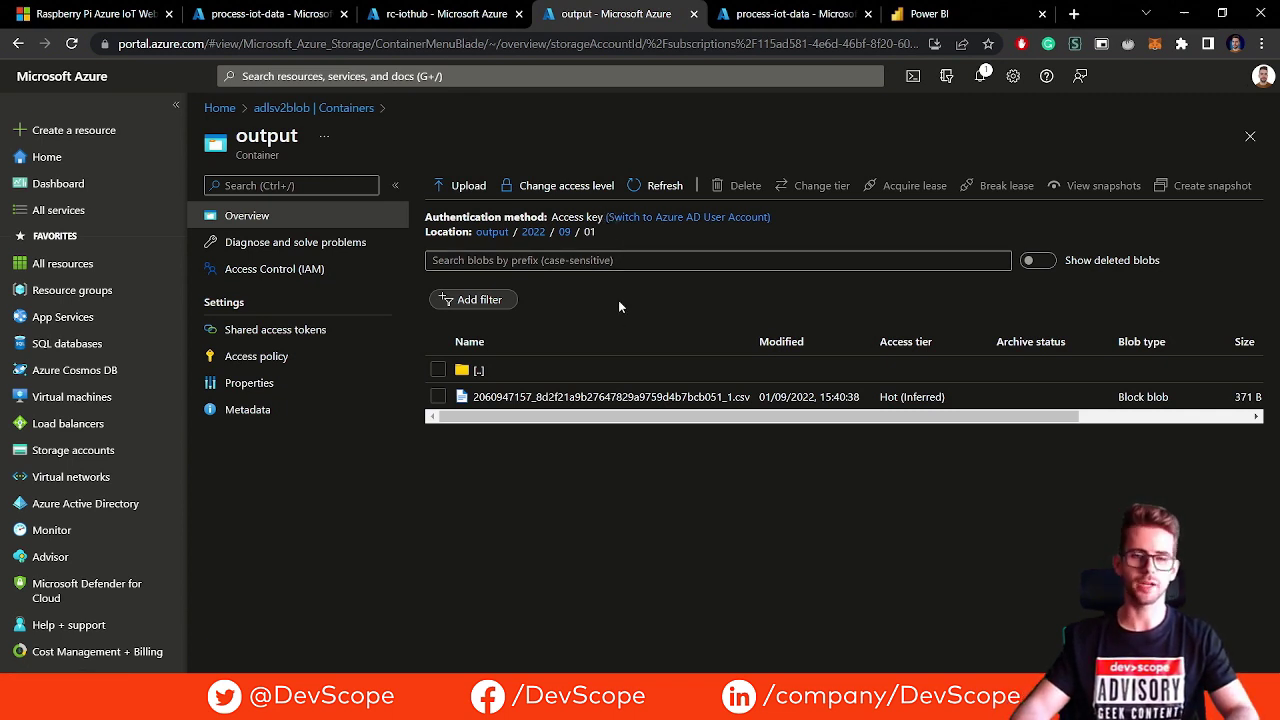
Open the process-iot-data job's query, examine the settings for a new Power BI output, and close the form without saving
{"action": "left_click", "coordinate": [742, 14]}
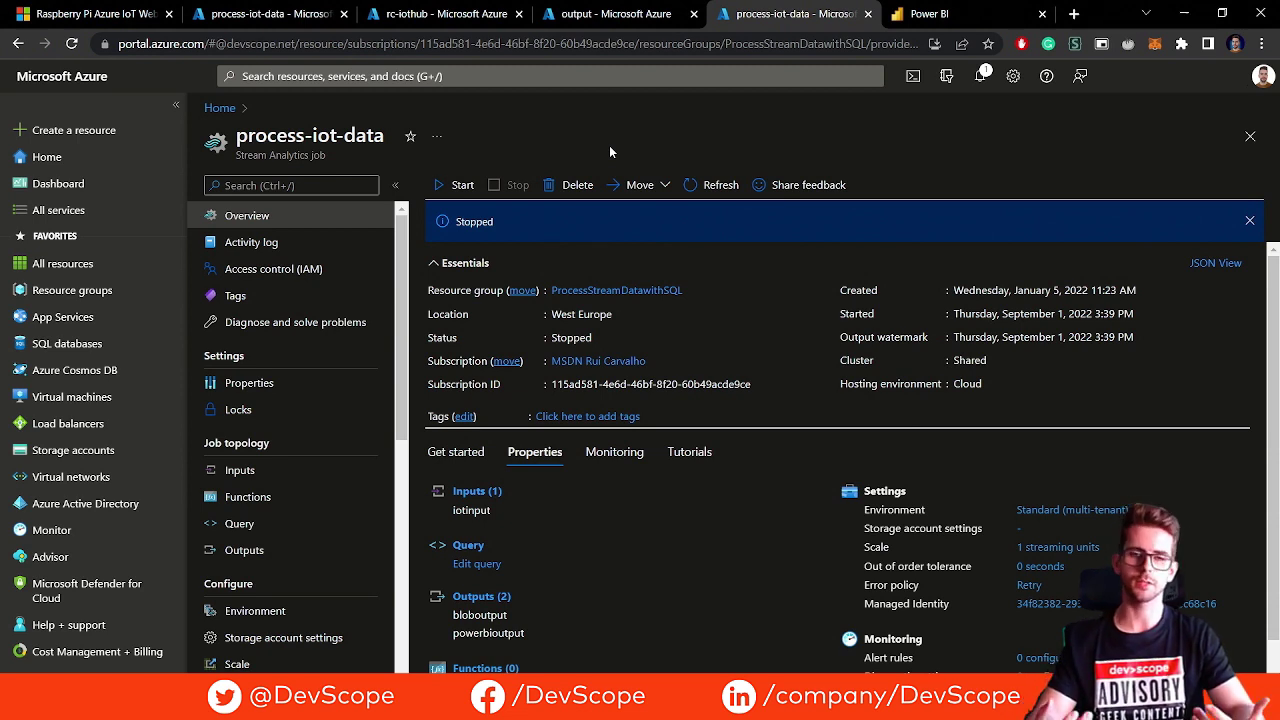
{"action": "left_click", "coordinate": [270, 525]}
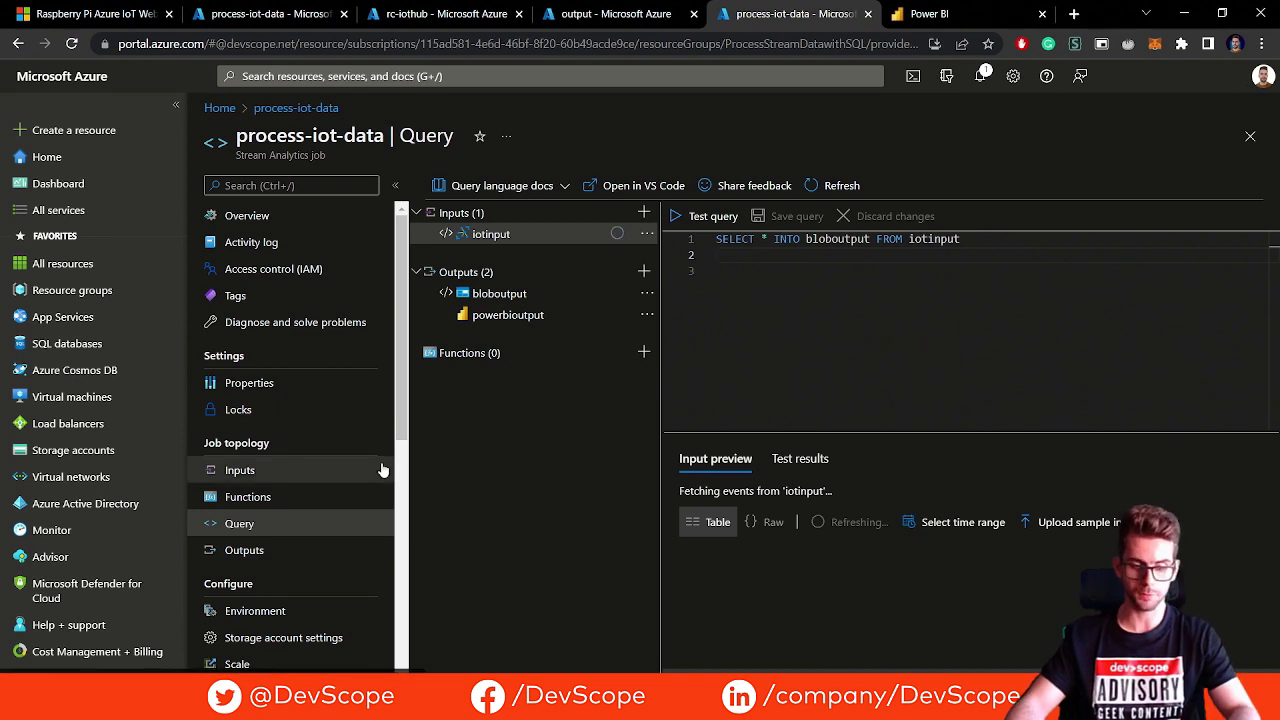
{"action": "left_click", "coordinate": [643, 273]}
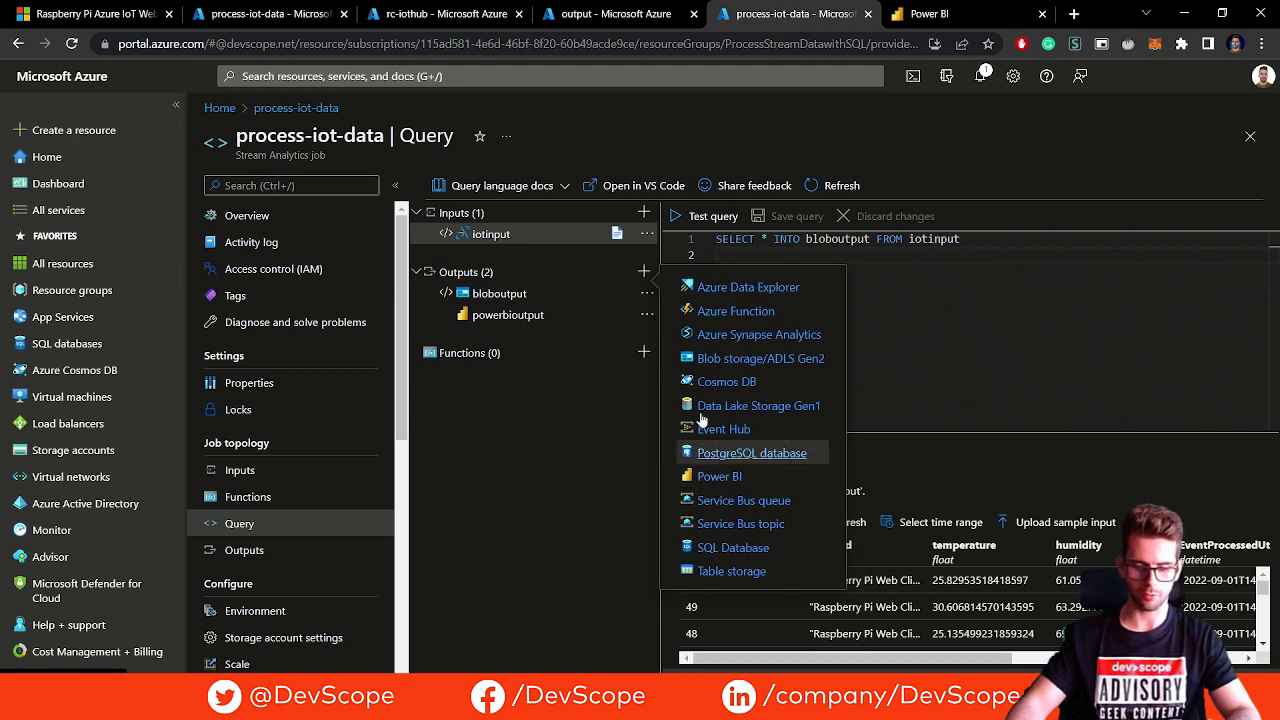
{"action": "left_click", "coordinate": [718, 477]}
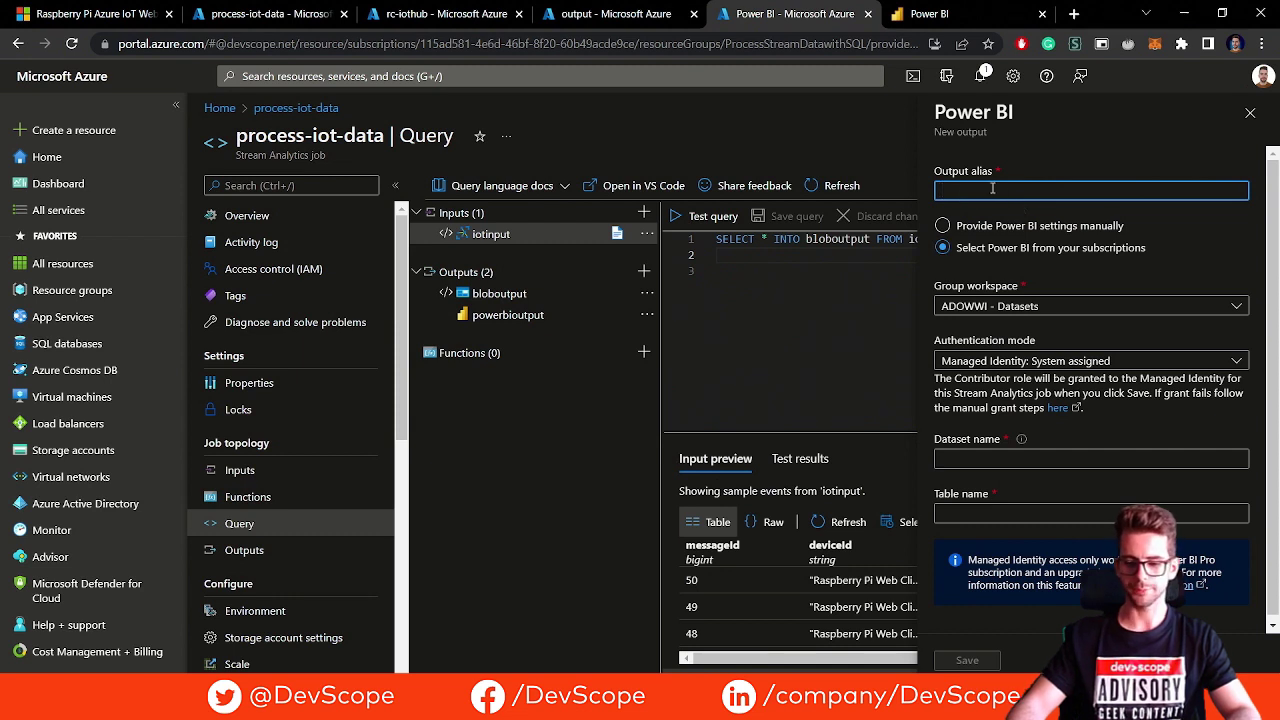
{"action": "scroll", "coordinate": [1066, 268], "scroll_direction": "down", "scroll_amount": 1}
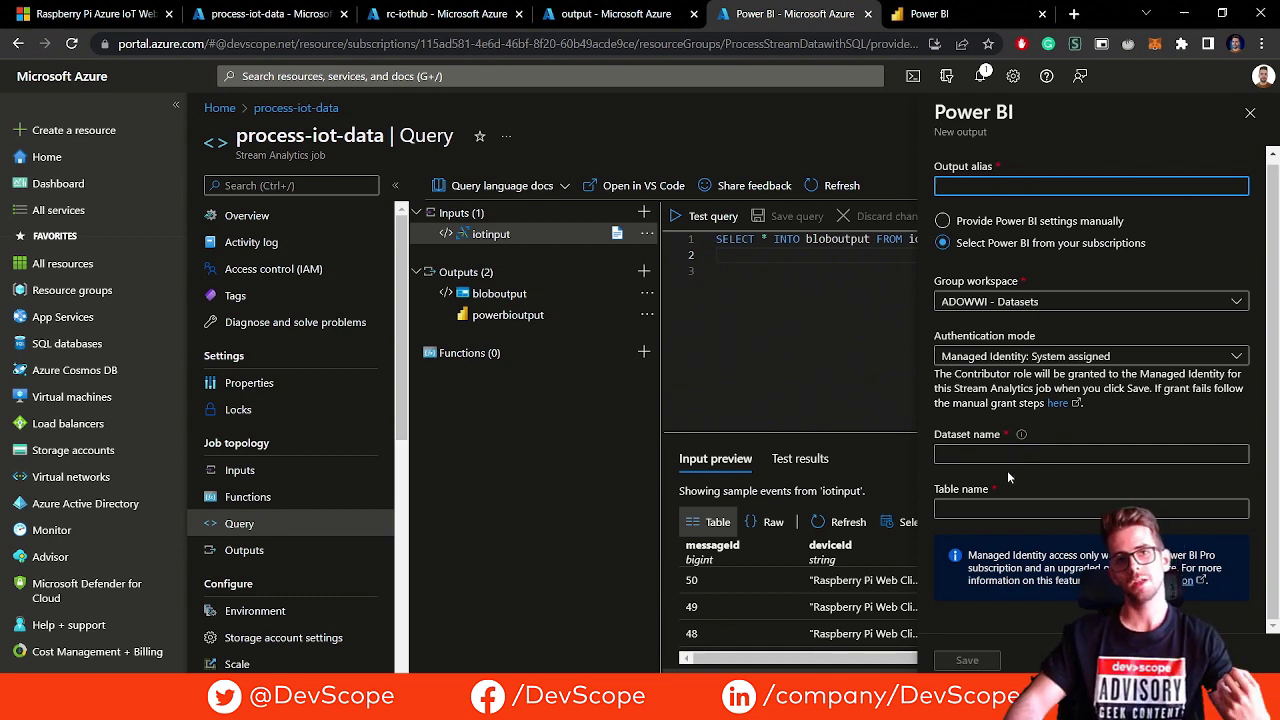
{"action": "left_click", "coordinate": [1250, 113]}
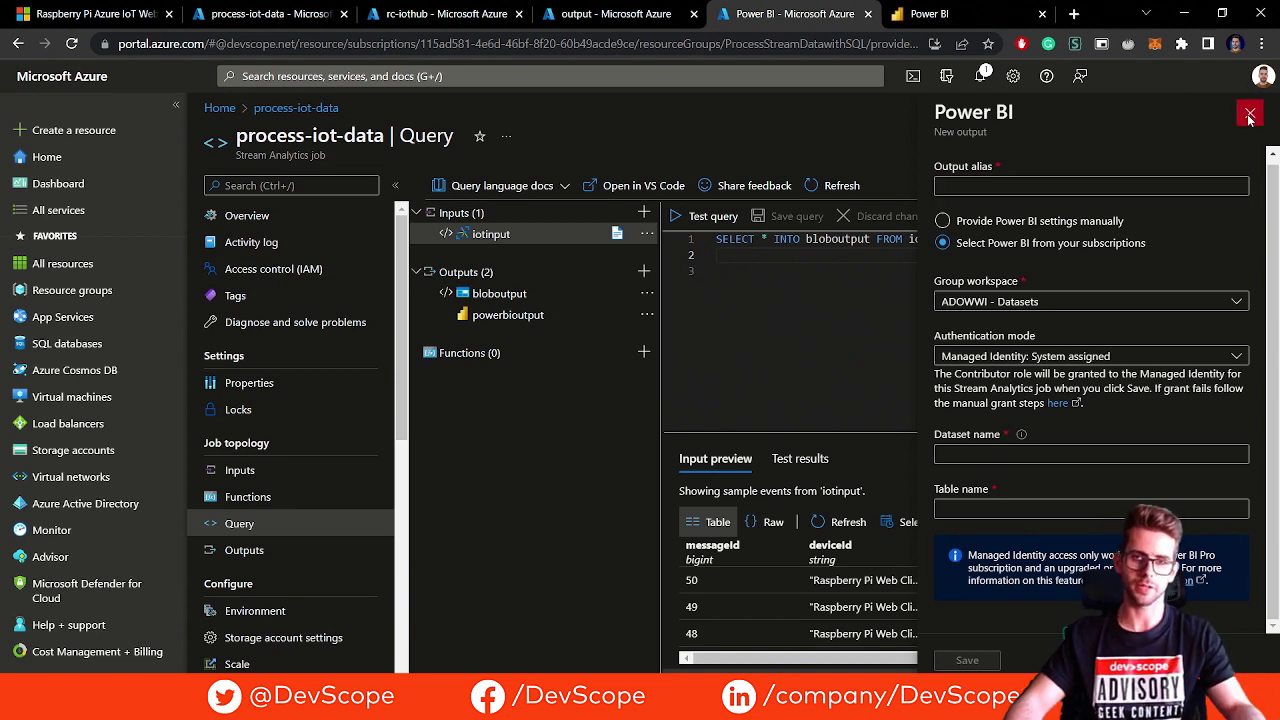
Examine powerbioutput's details, including group workspace, authentication mode, dataset name, table name and authorization, and close them
{"action": "left_click", "coordinate": [646, 315]}
{"action": "left_click", "coordinate": [682, 329]}
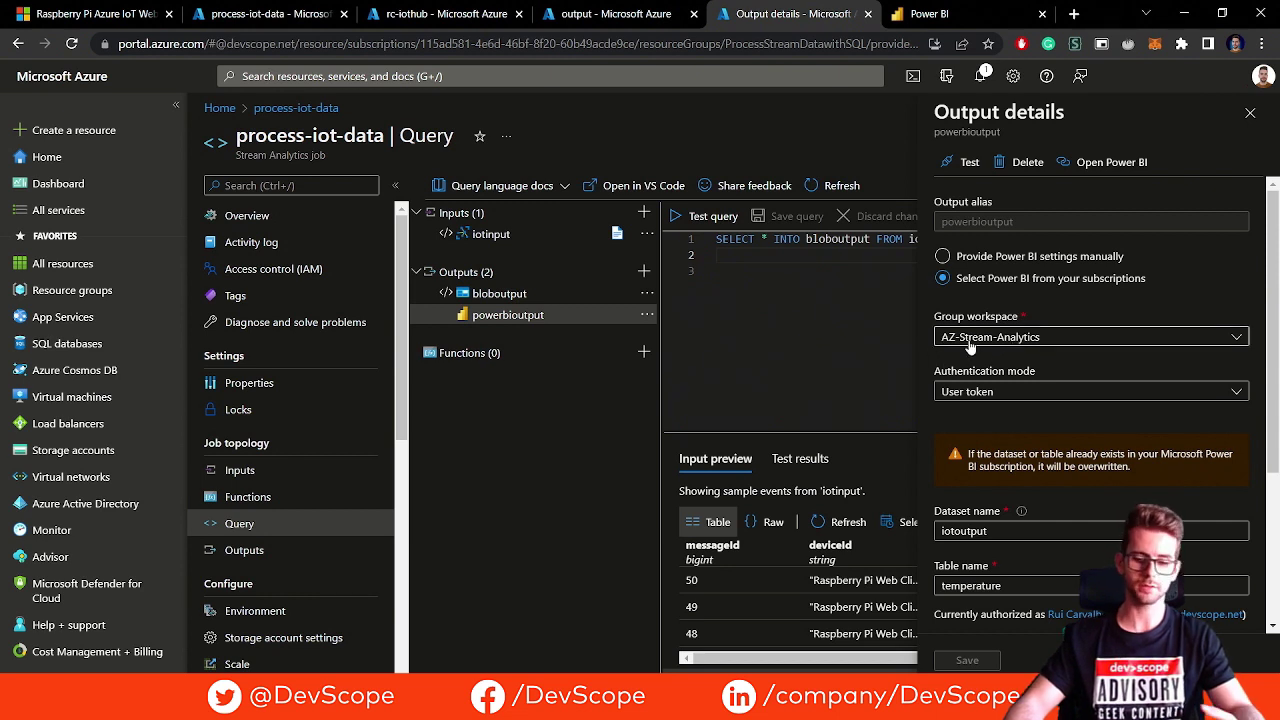
{"action": "scroll", "coordinate": [1020, 370], "scroll_direction": "down", "scroll_amount": 1}
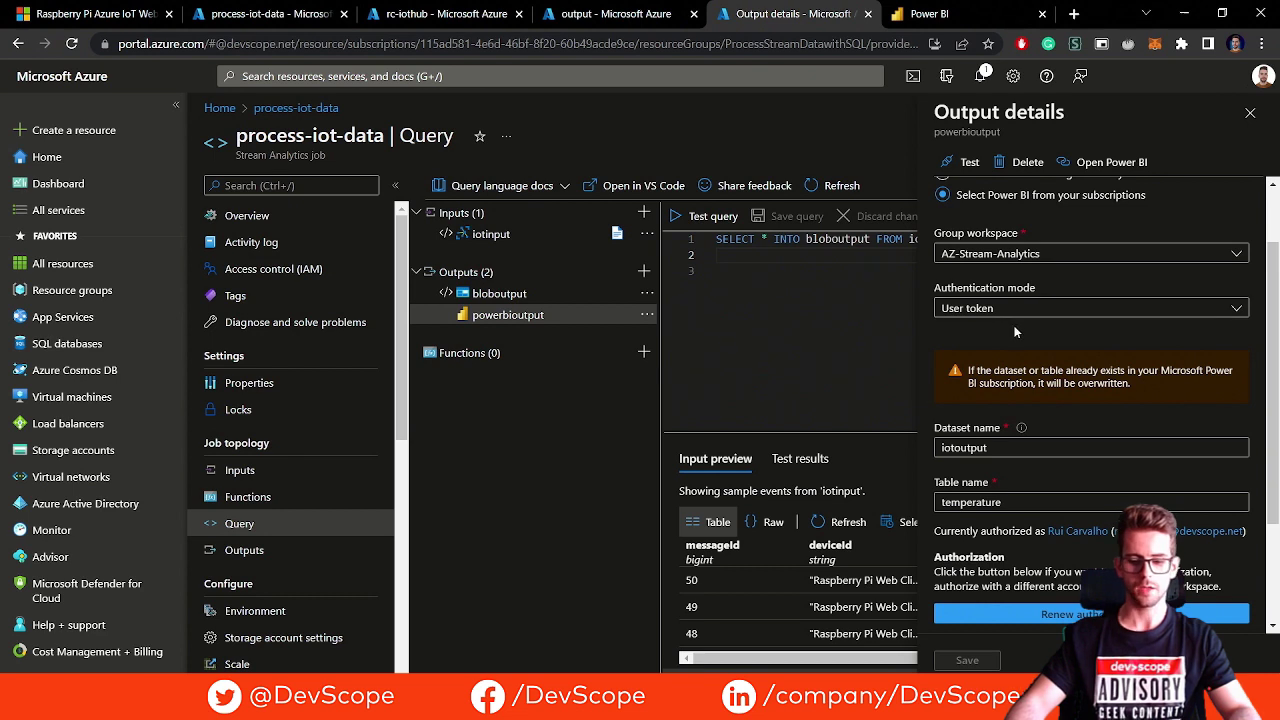
{"action": "scroll", "coordinate": [995, 405], "scroll_direction": "down", "scroll_amount": 1}
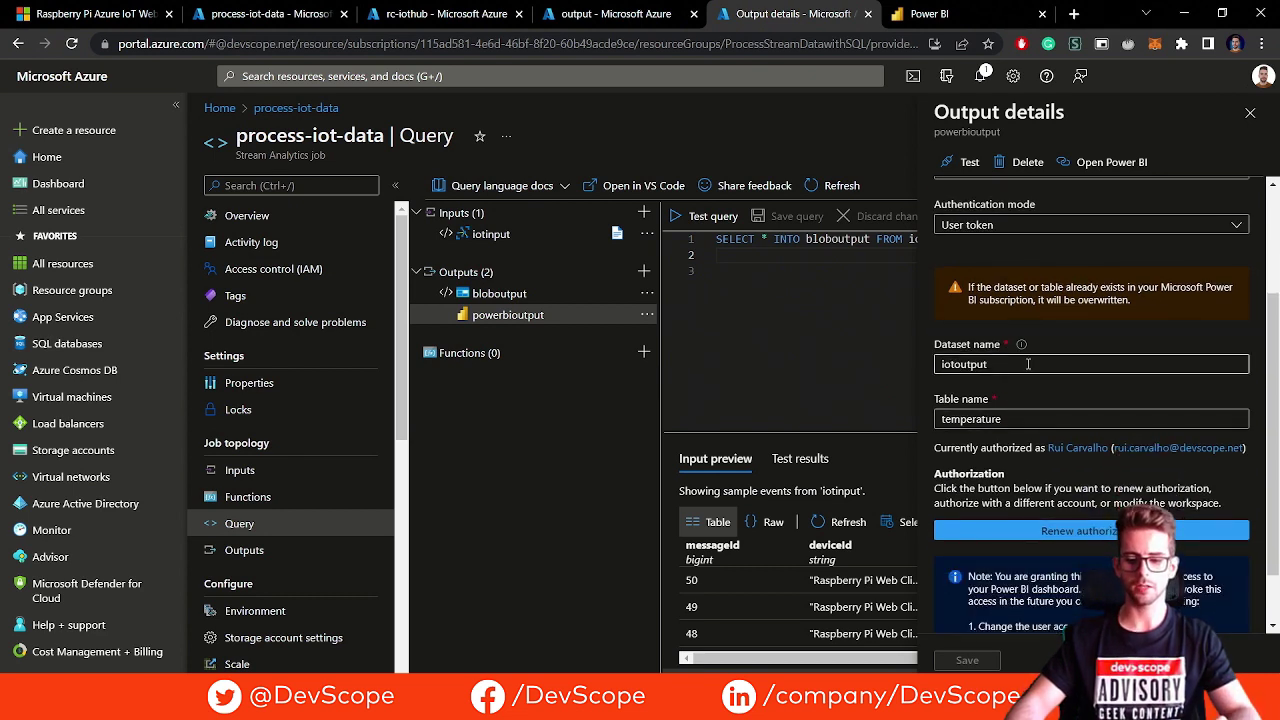
{"action": "scroll", "coordinate": [1020, 356], "scroll_direction": "down", "scroll_amount": 1}
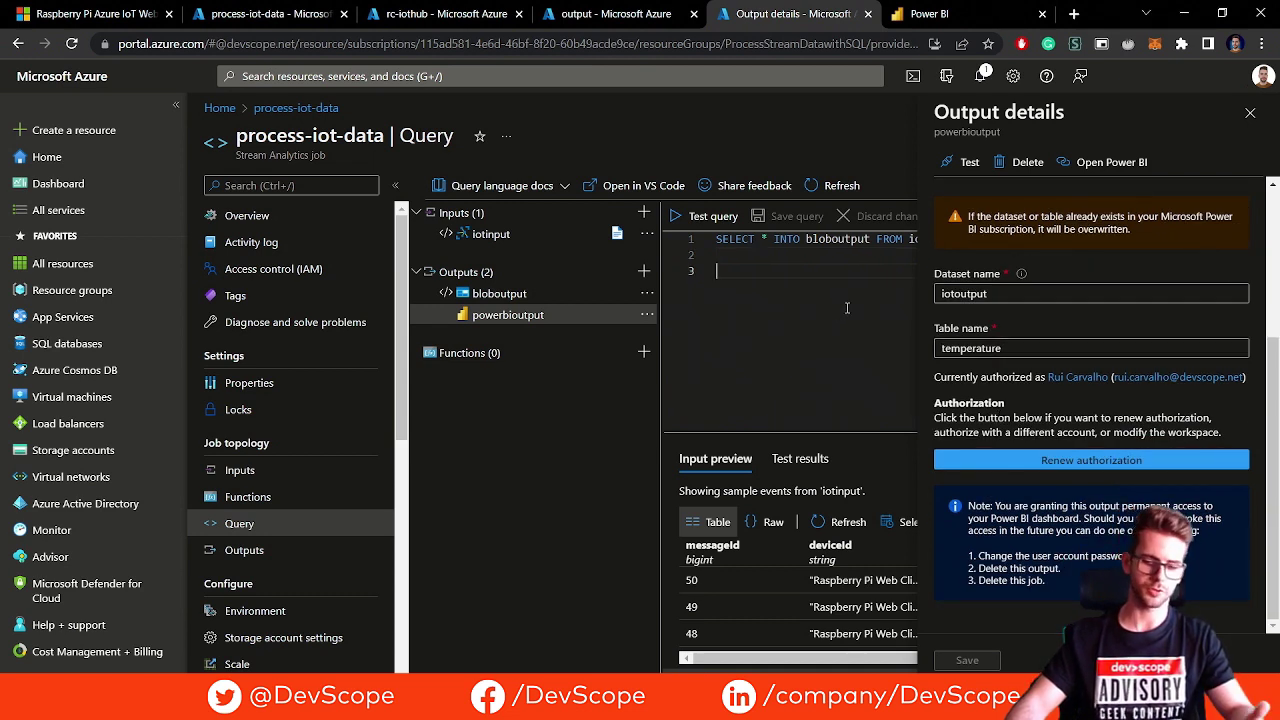
{"action": "left_click", "coordinate": [1250, 112]}
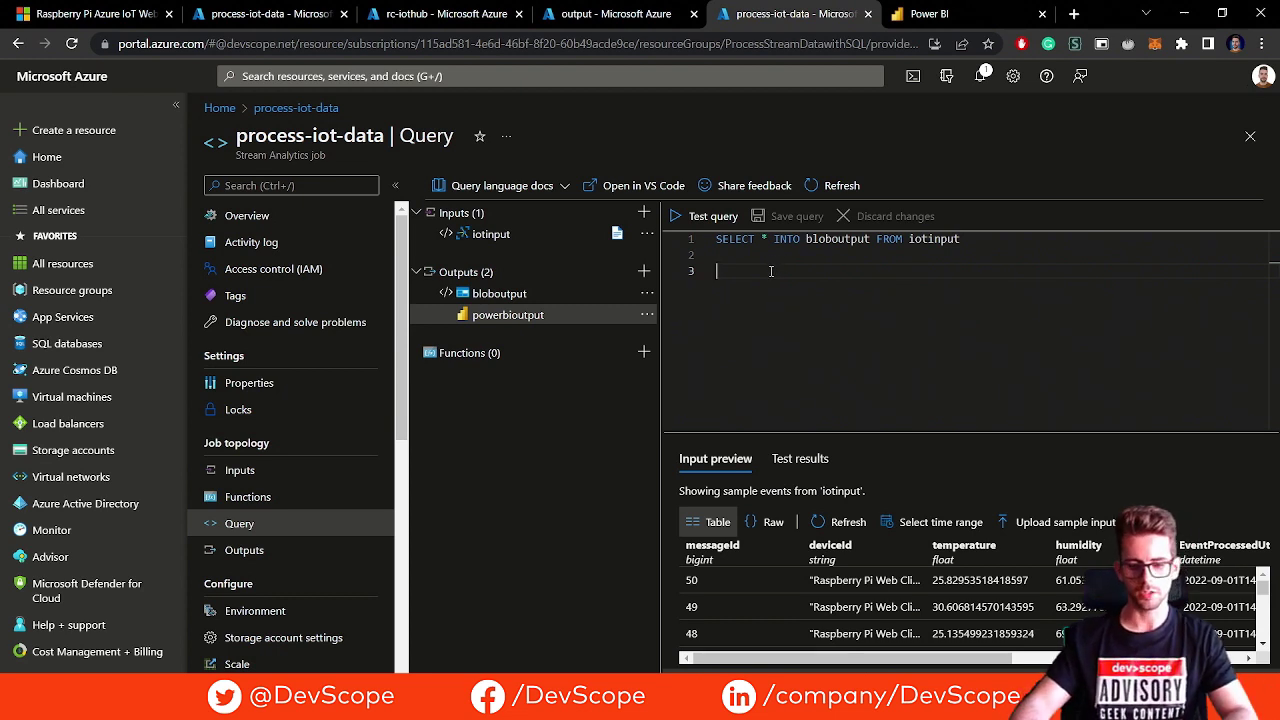
Begin a second SELECT statement on line 3 of the query, leaving only the SELECT keyword without the snippet text
{"action": "key", "text": "Caps_Lock"}
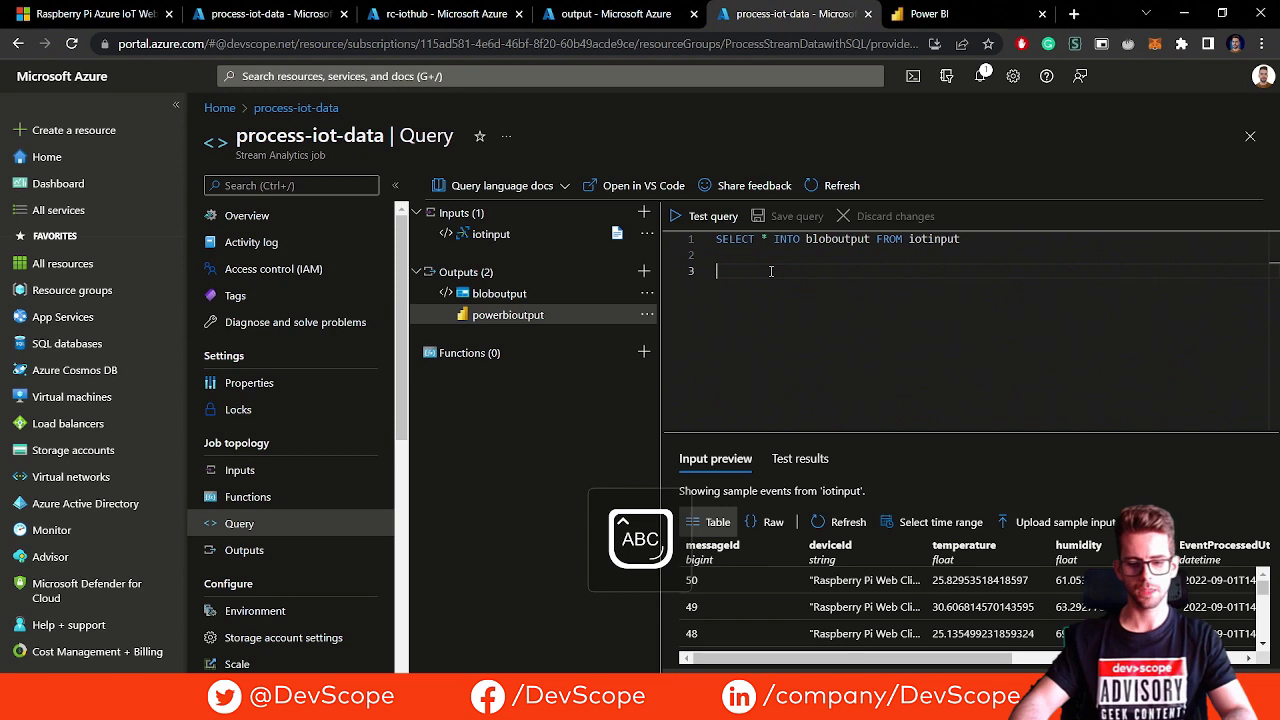
{"action": "type", "text": "SELECT"}
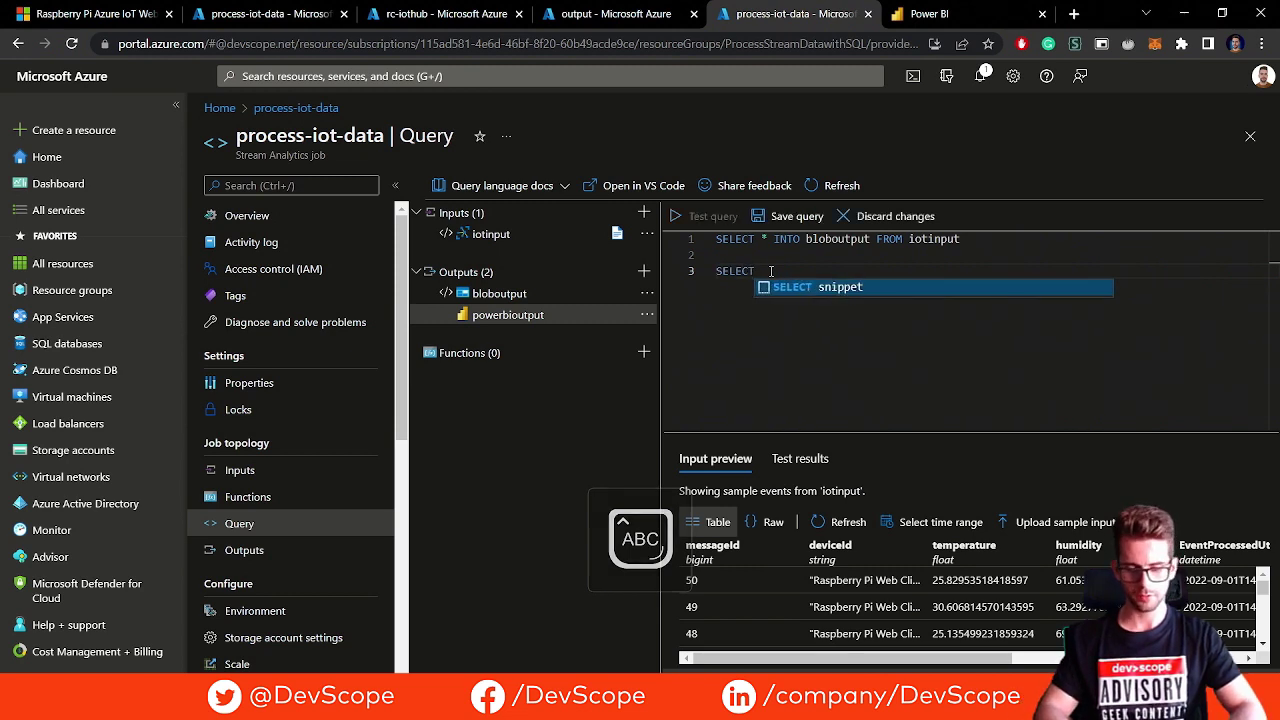
{"action": "key", "text": "Tab"}
{"action": "key", "text": "BackSpace"}
{"action": "key", "text": "BackSpace"}
{"action": "key", "text": "BackSpace"}
{"action": "key", "text": "BackSpace"}
{"action": "key", "text": "BackSpace"}
{"action": "key", "text": "BackSpace"}
{"action": "key", "text": "BackSpace"}
{"action": "key", "text": "BackSpace"}
{"action": "key", "text": "BackSpace"}
{"action": "key", "text": "BackSpace"}
{"action": "key", "text": "BackSpace"}
{"action": "key", "text": "BackSpace"}
{"action": "key", "text": "BackSpace"}
{"action": "key", "text": "BackSpace"}
{"action": "key", "text": "BackSpace"}
{"action": "key", "text": "BackSpace"}
{"action": "key", "text": "BackSpace"}
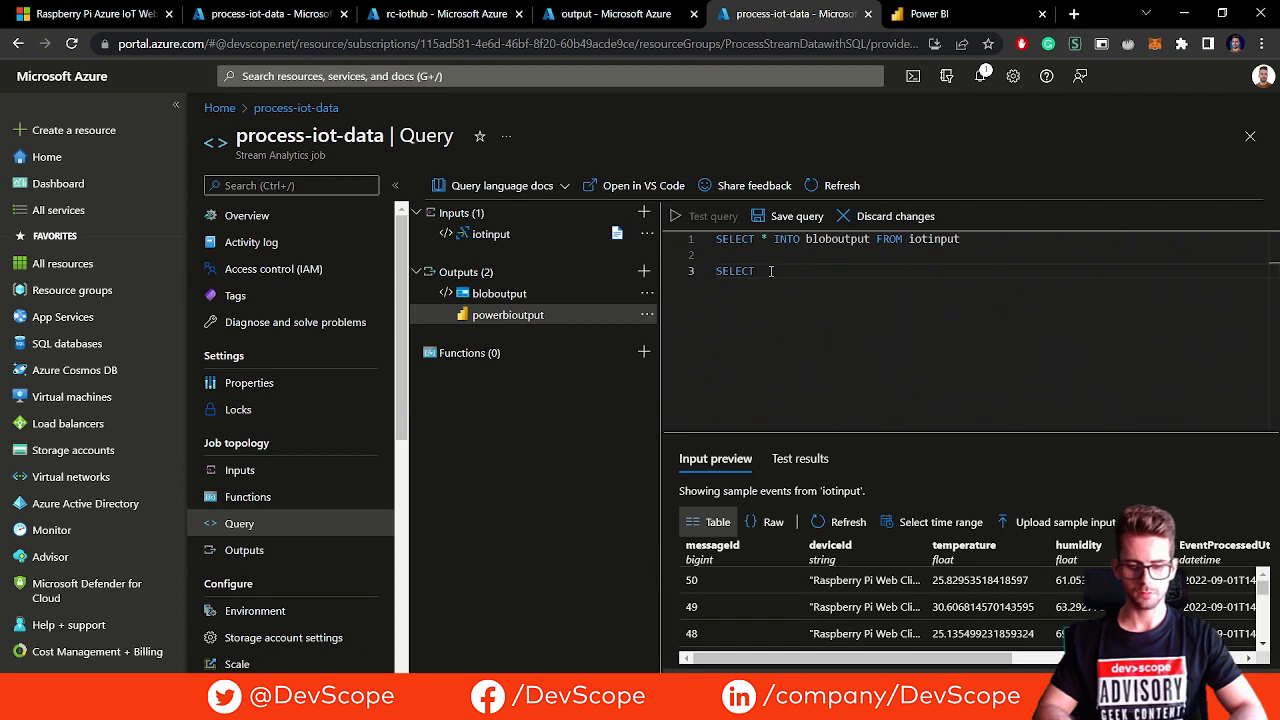
Add the temperature column in lowercase, followed by a comma, on an indented line under the second SELECT
{"action": "key", "text": "Return"}
{"action": "key", "text": "Tab"}
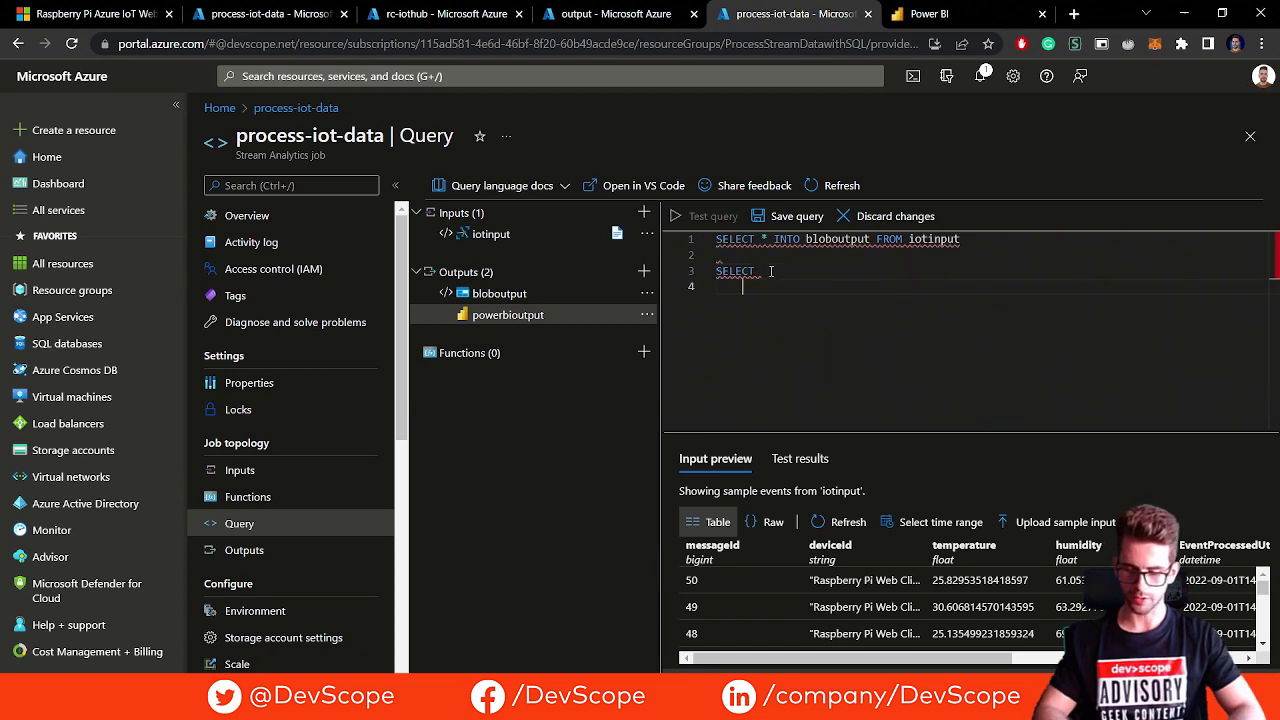
{"action": "type", "text": "TEMPER"}
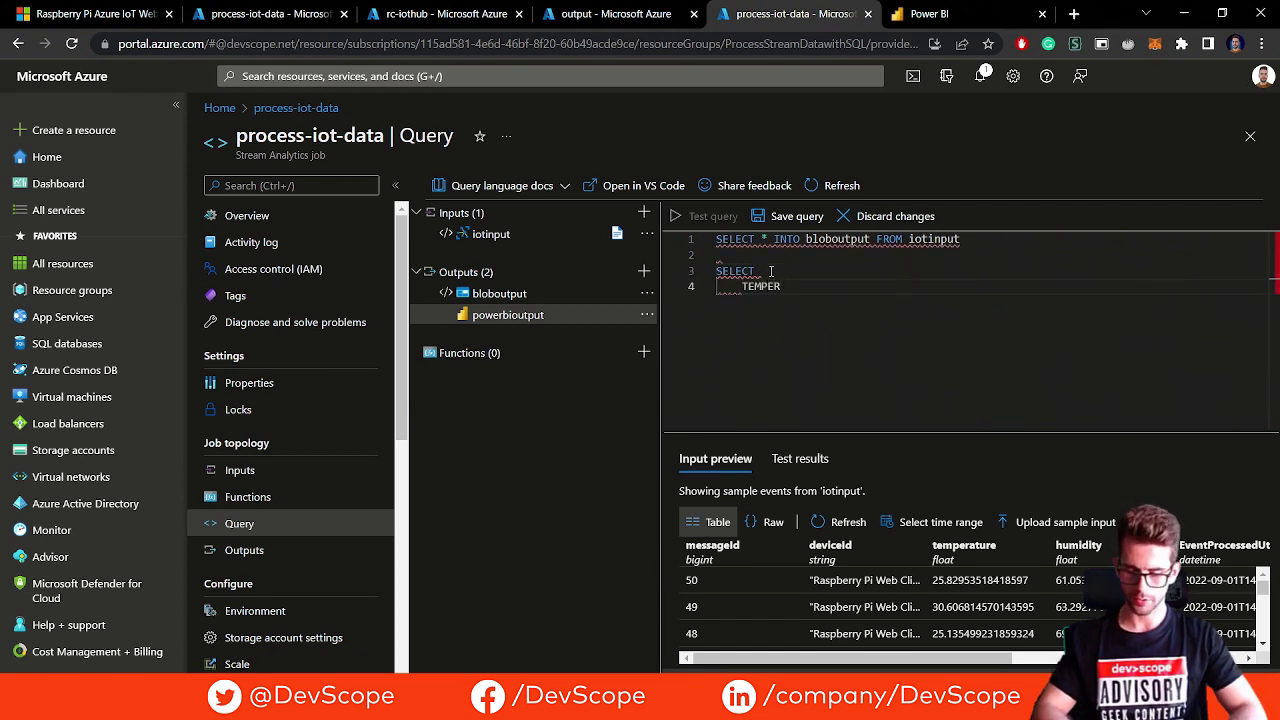
{"action": "key", "text": "BackSpace"}
{"action": "key", "text": "BackSpace"}
{"action": "key", "text": "BackSpace"}
{"action": "key", "text": "BackSpace"}
{"action": "key", "text": "BackSpace"}
{"action": "key", "text": "BackSpace"}
{"action": "key", "text": "Caps_Lock"}
{"action": "type", "text": "temperature"}
{"action": "key", "text": "BackSpace"}
{"action": "key", "text": "BackSpace"}
{"action": "key", "text": "BackSpace"}
{"action": "key", "text": "BackSpace"}
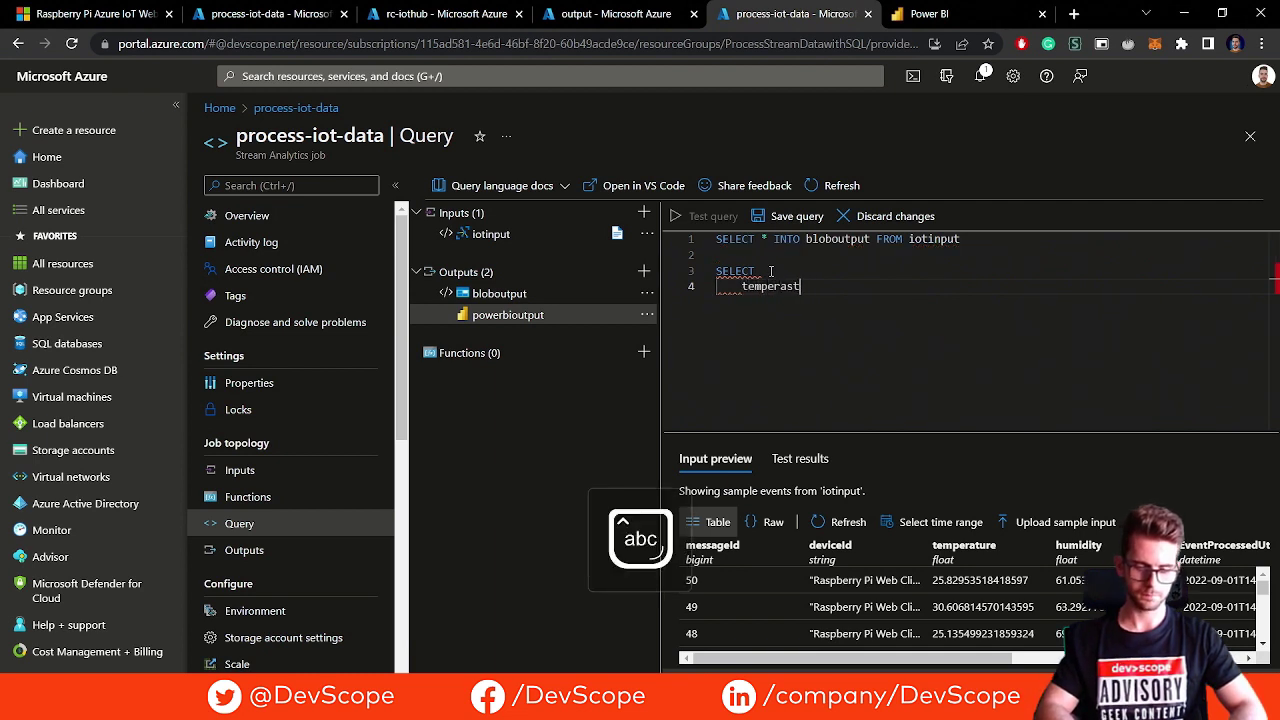
{"action": "type", "text": "ture,"}
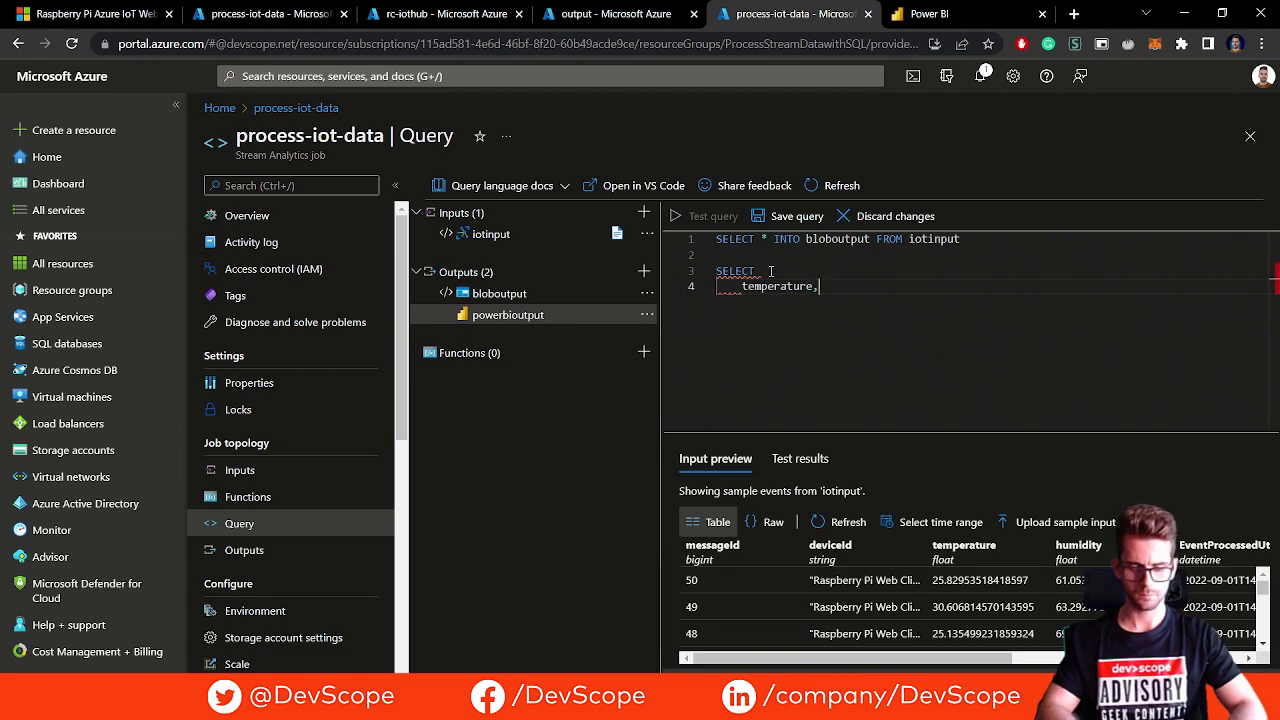
Add system.timestamp as timestampdate as the second column of the new SELECT statement, on its own line
{"action": "key", "text": "Return"}
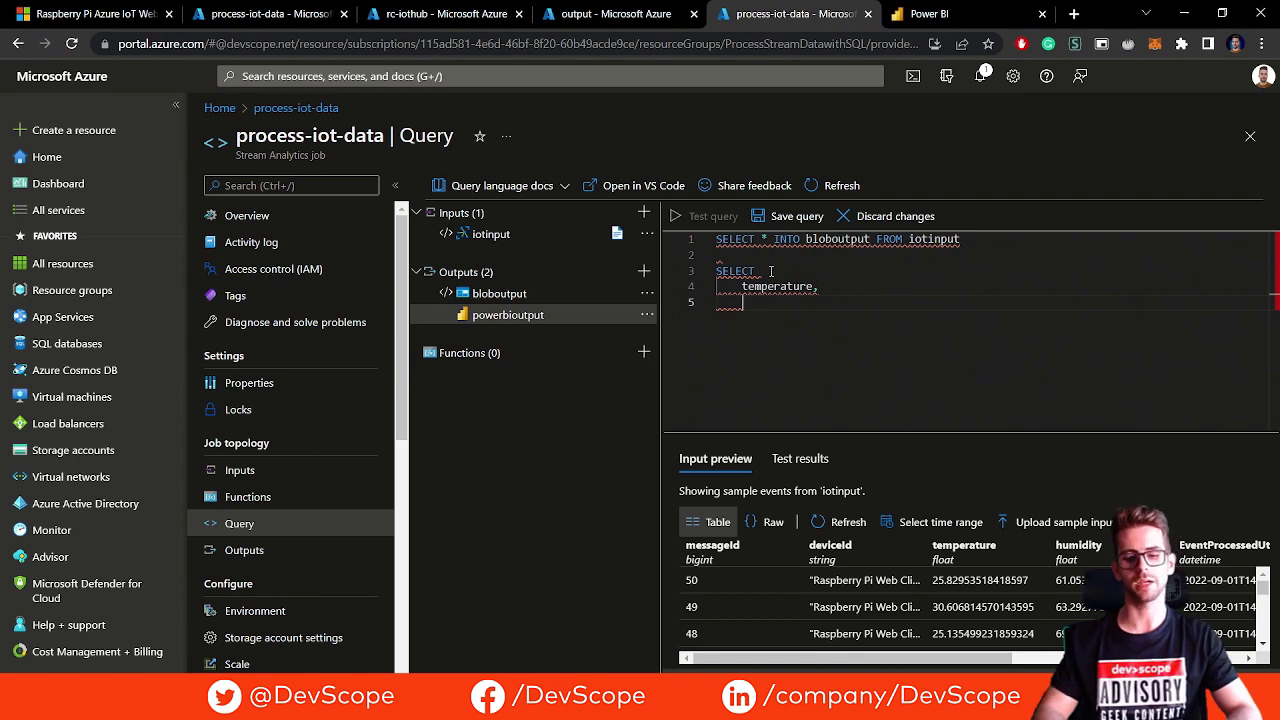
{"action": "type", "text": "system.timestamp"}
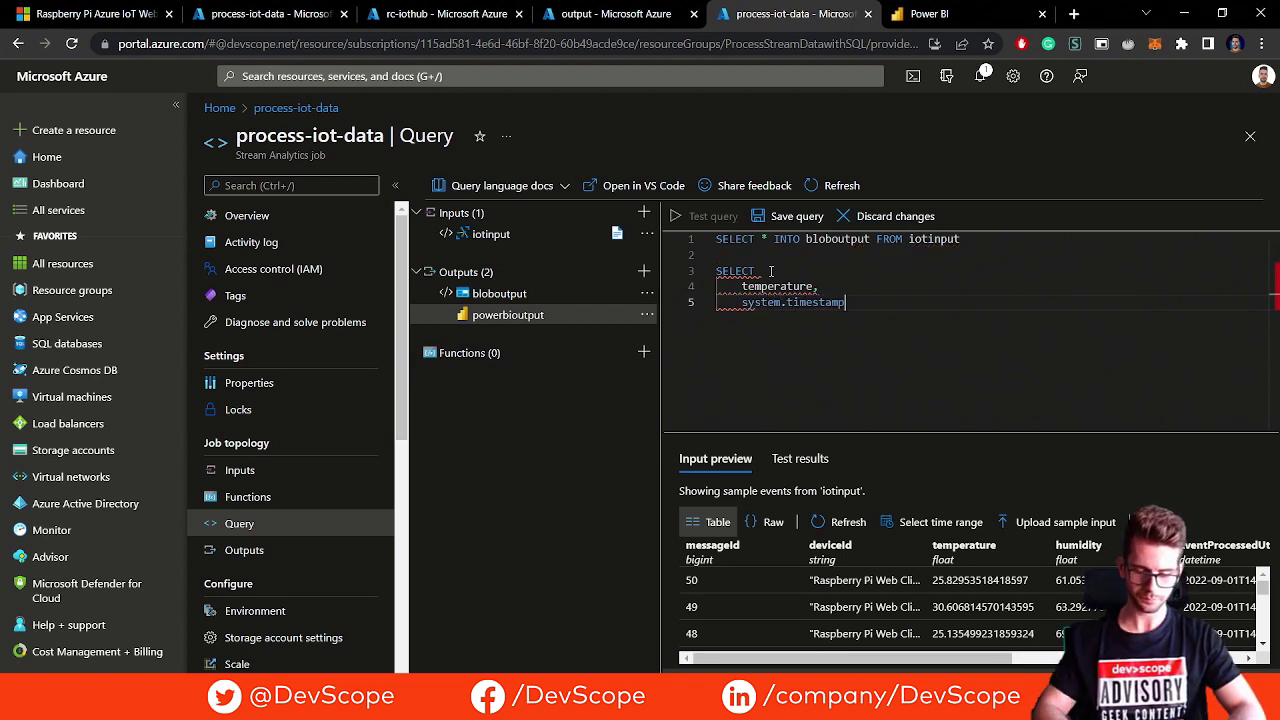
{"action": "type", "text": " as "}
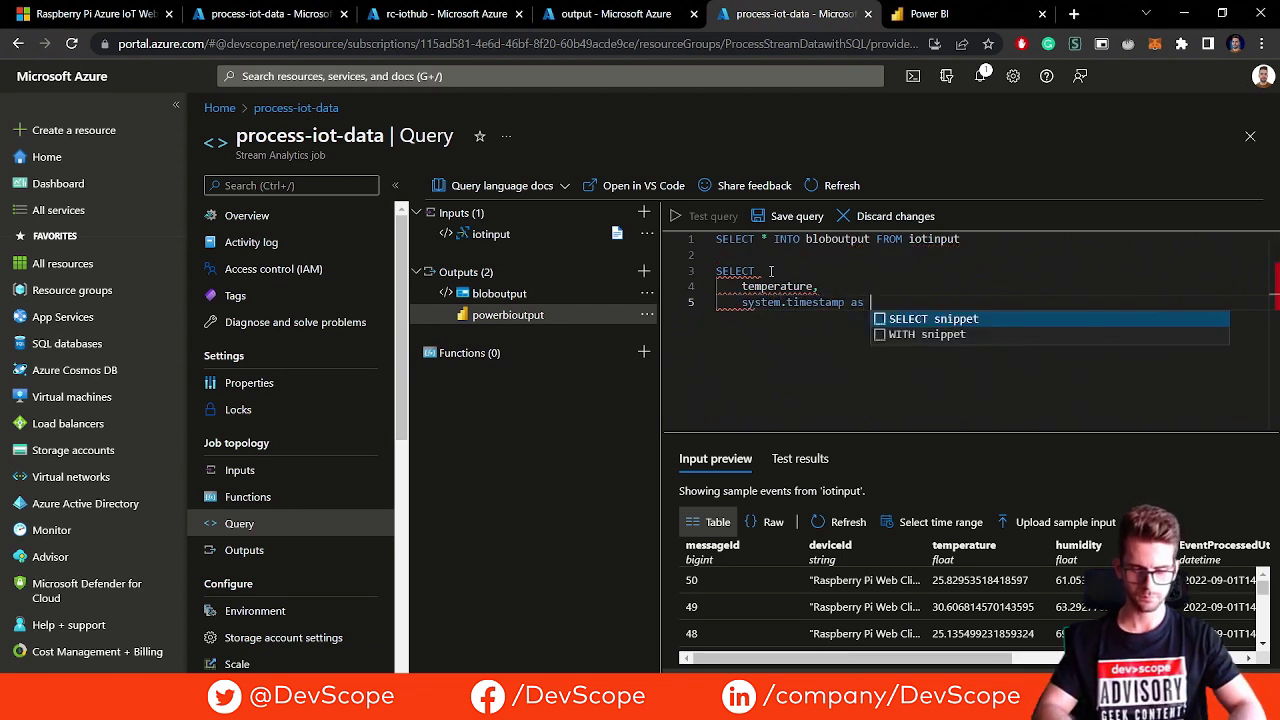
{"action": "type", "text": "time"}
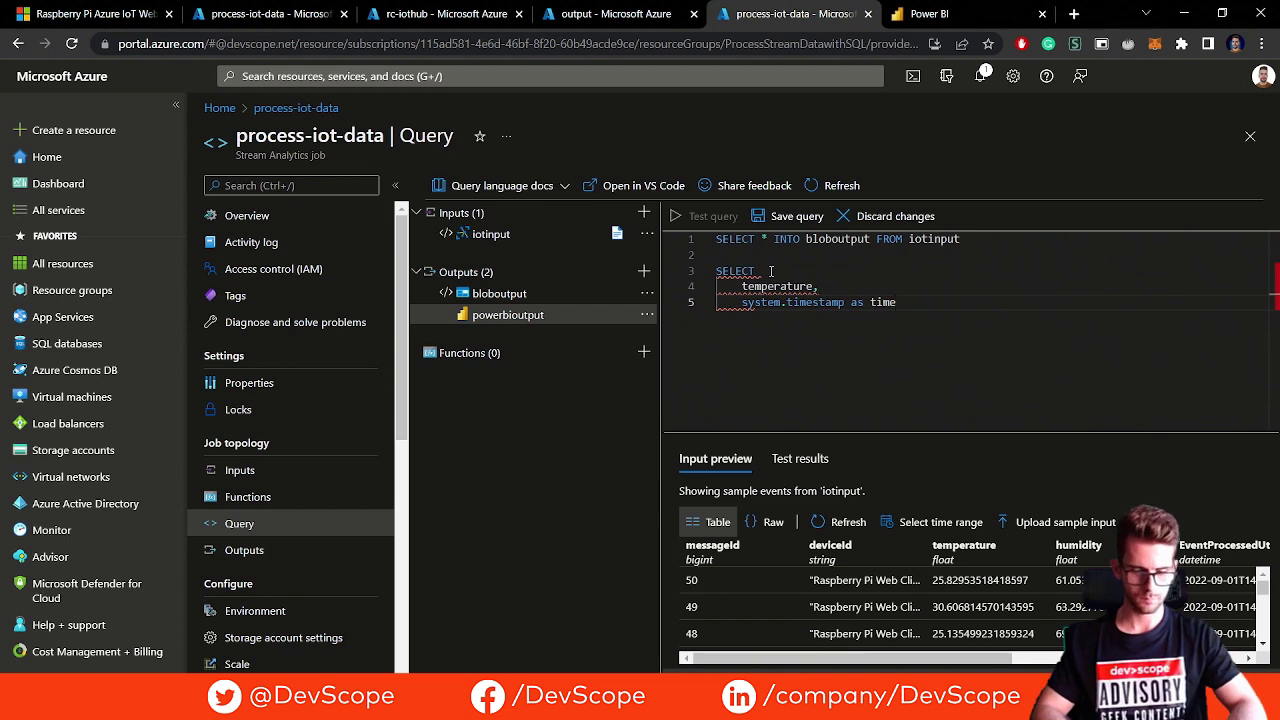
{"action": "type", "text": "stam"}
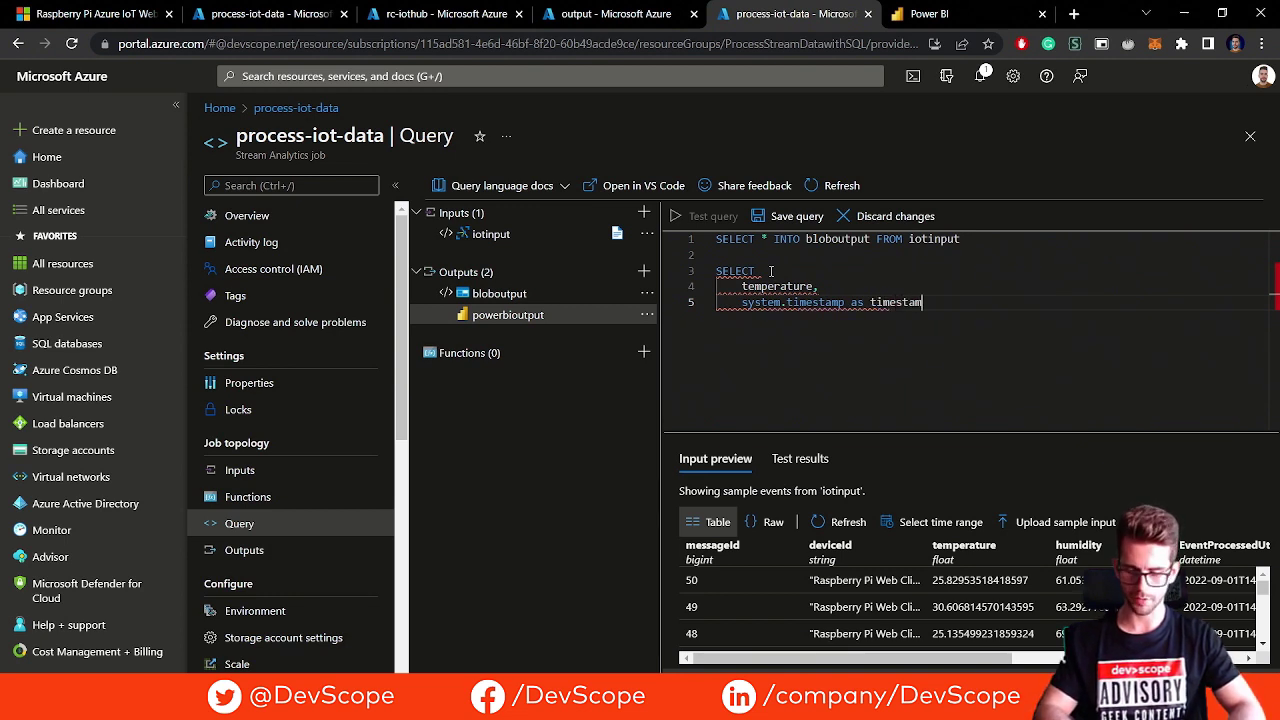
{"action": "type", "text": "pdate"}
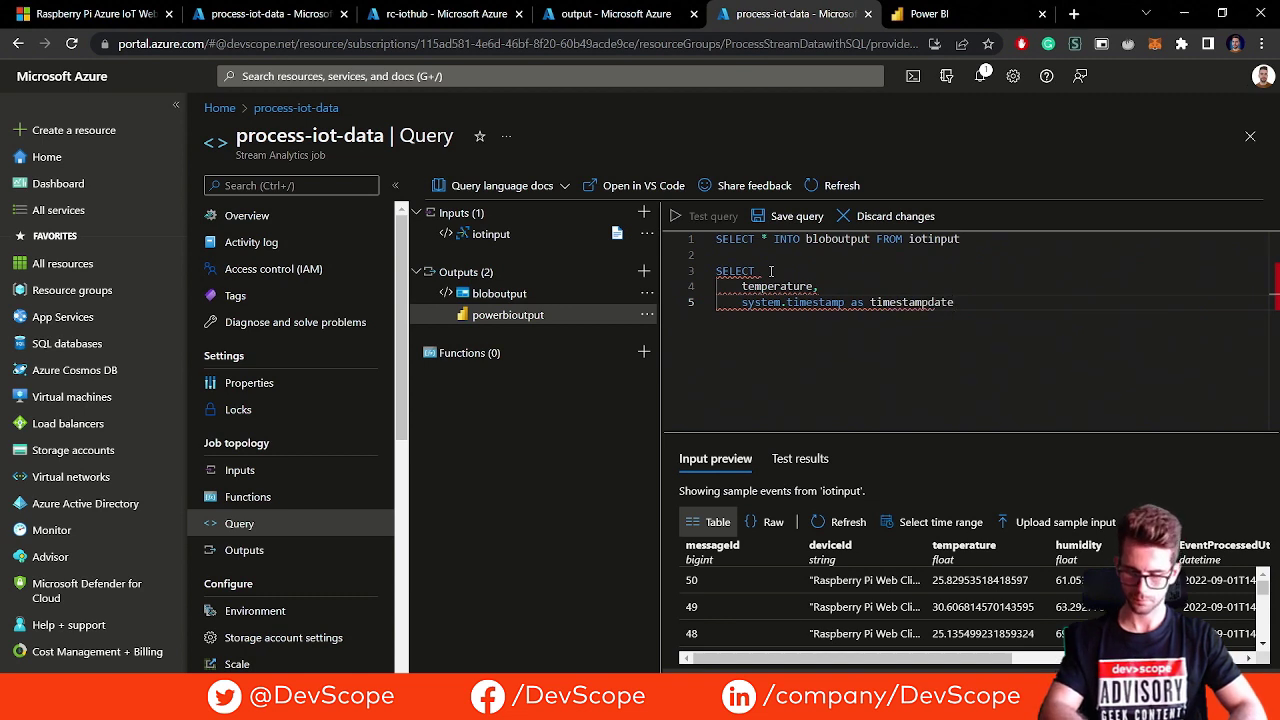
Add the clause "into powerbioutput from iotinput" on line 6, below the second SELECT statement's columns
{"action": "key", "text": "Return"}
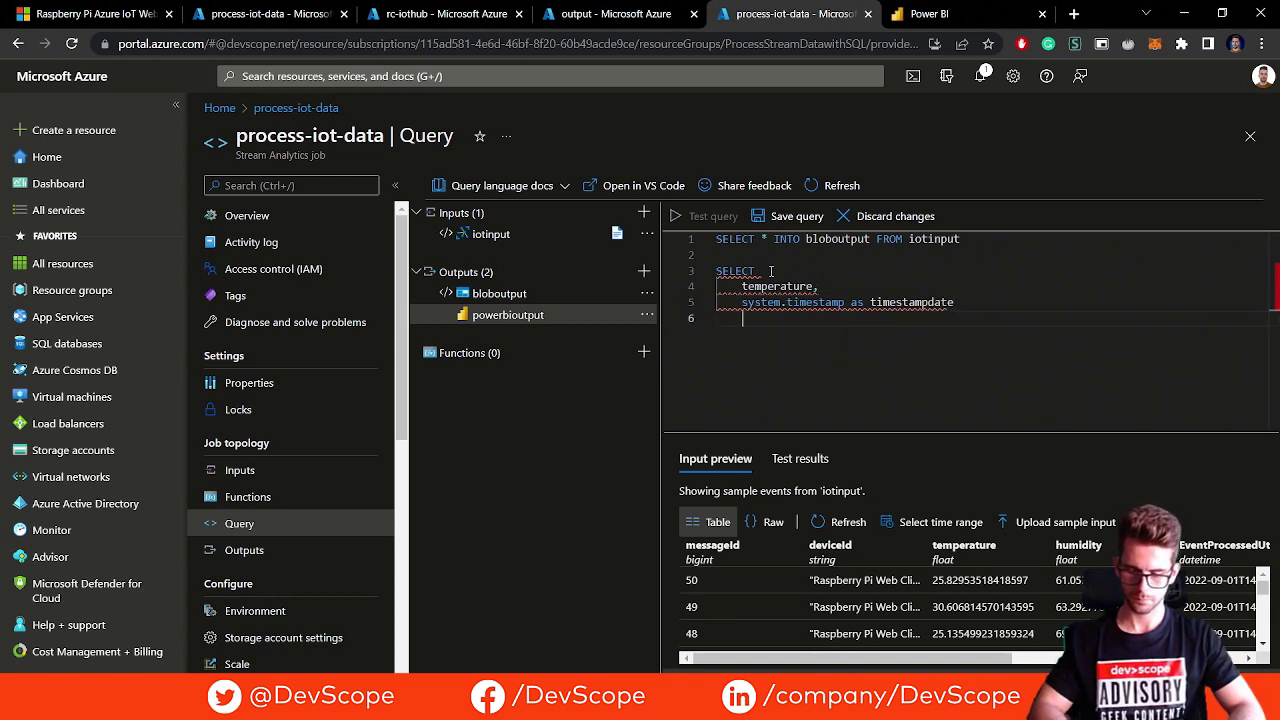
{"action": "key", "text": "BackSpace"}
{"action": "type", "text": "into"}
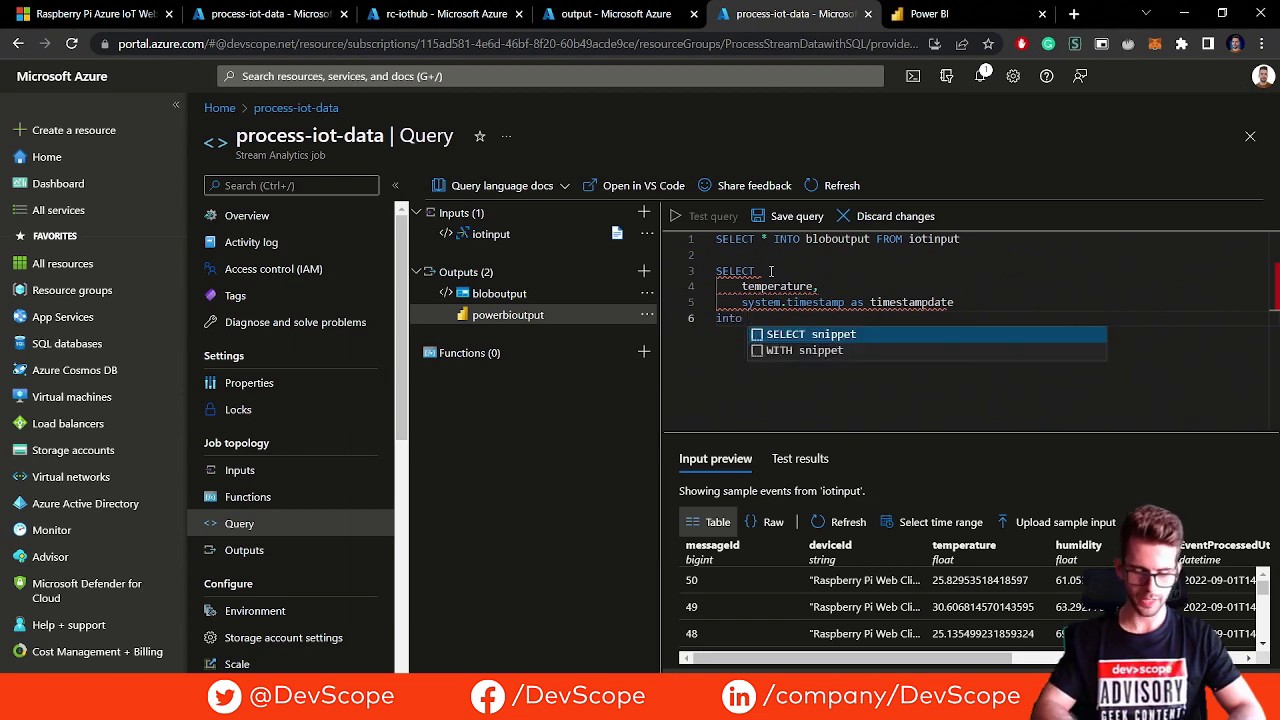
{"action": "type", "text": " power"}
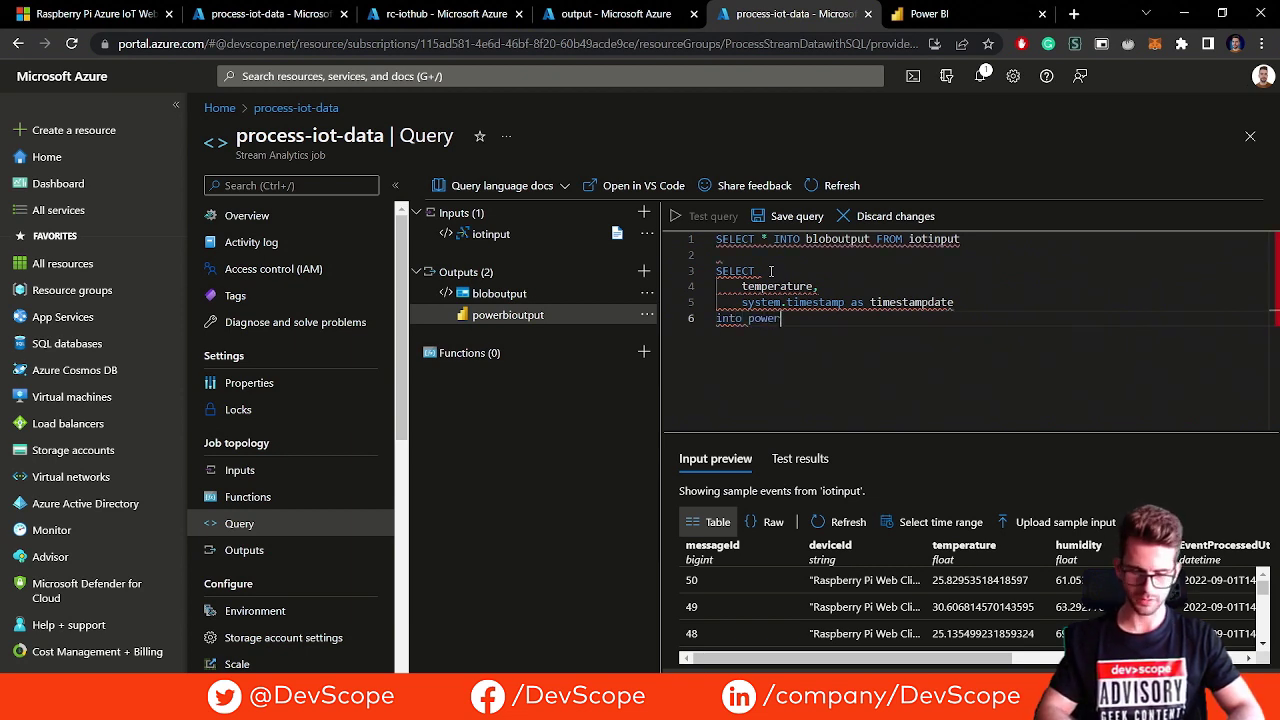
{"action": "type", "text": "bioutp"}
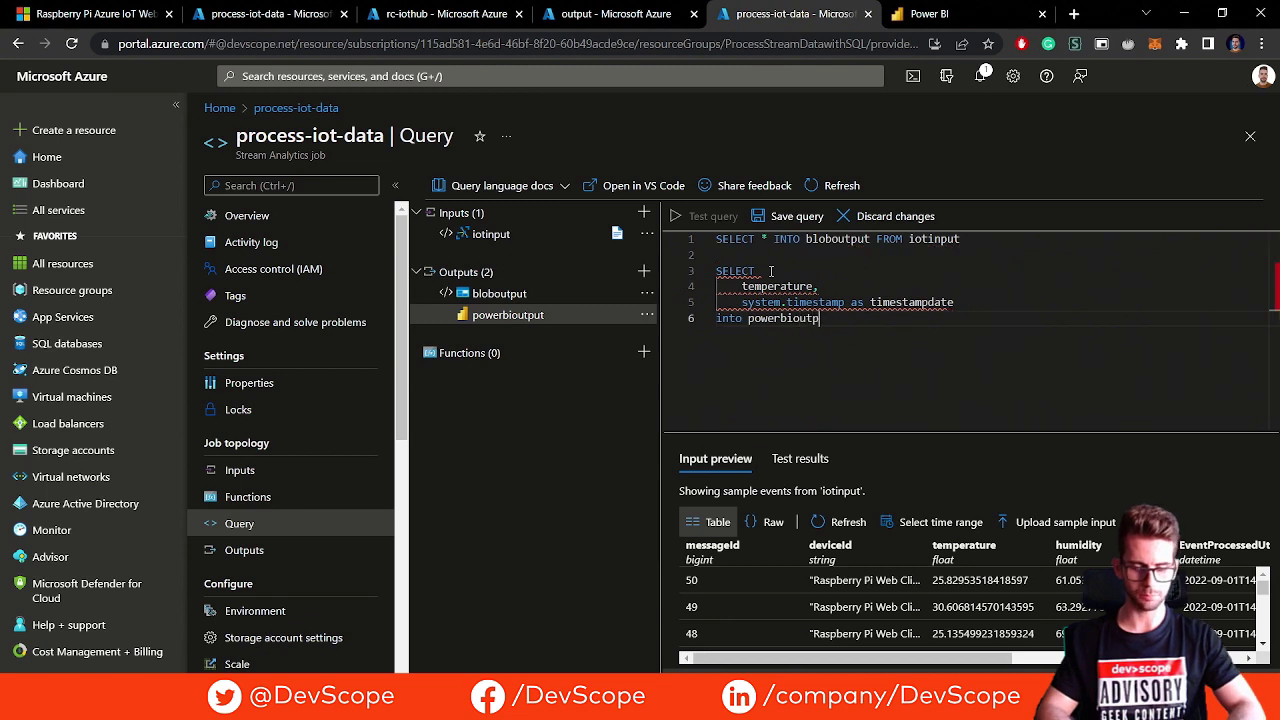
{"action": "type", "text": "ut from "}
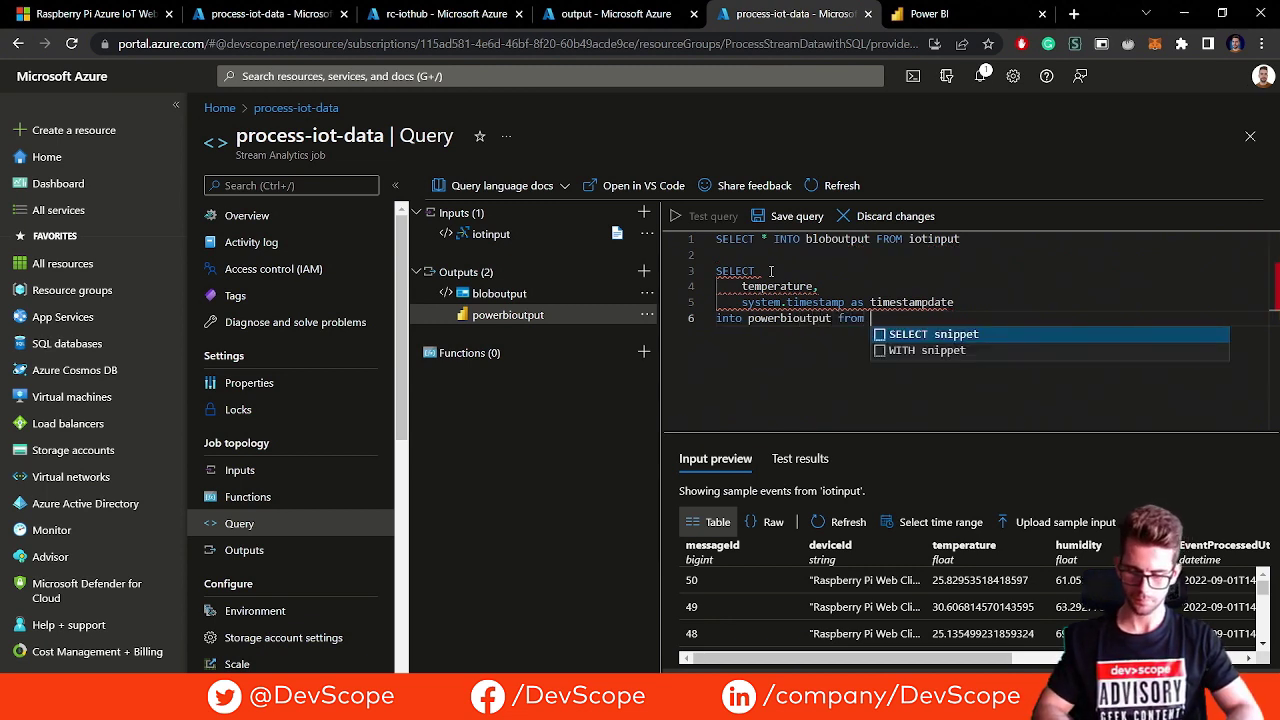
{"action": "type", "text": "iot"}
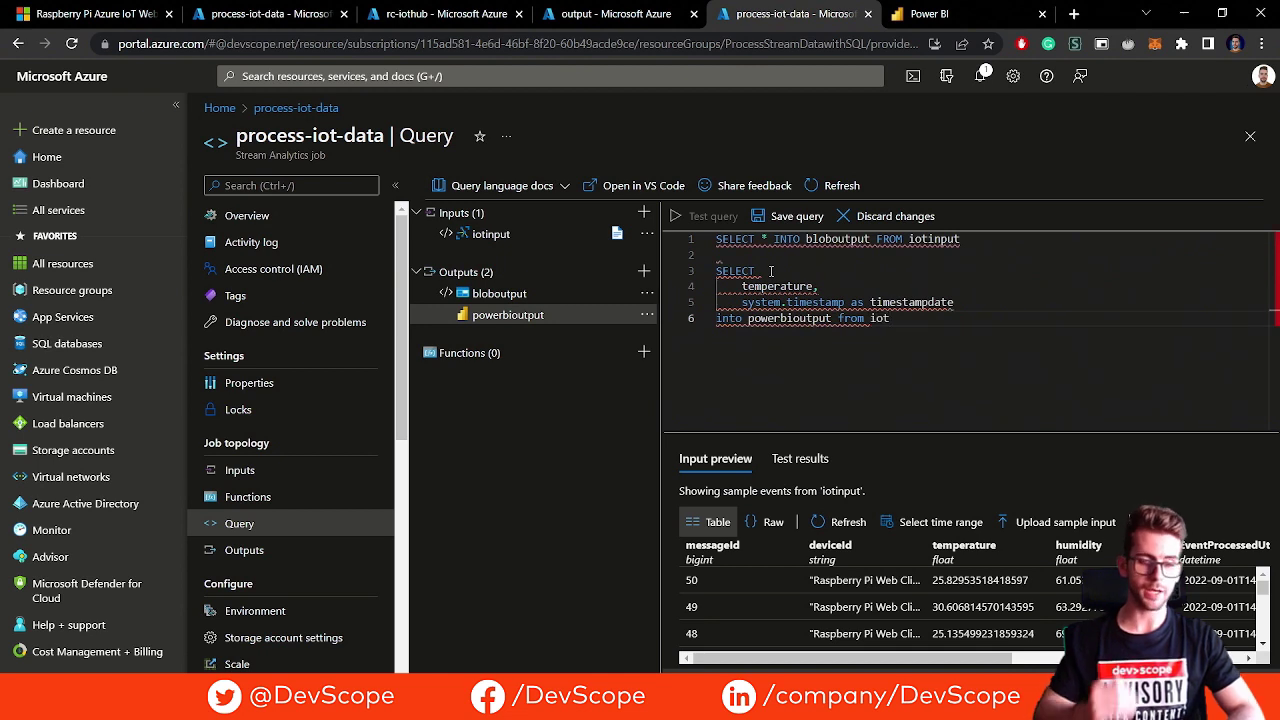
{"action": "type", "text": "input"}
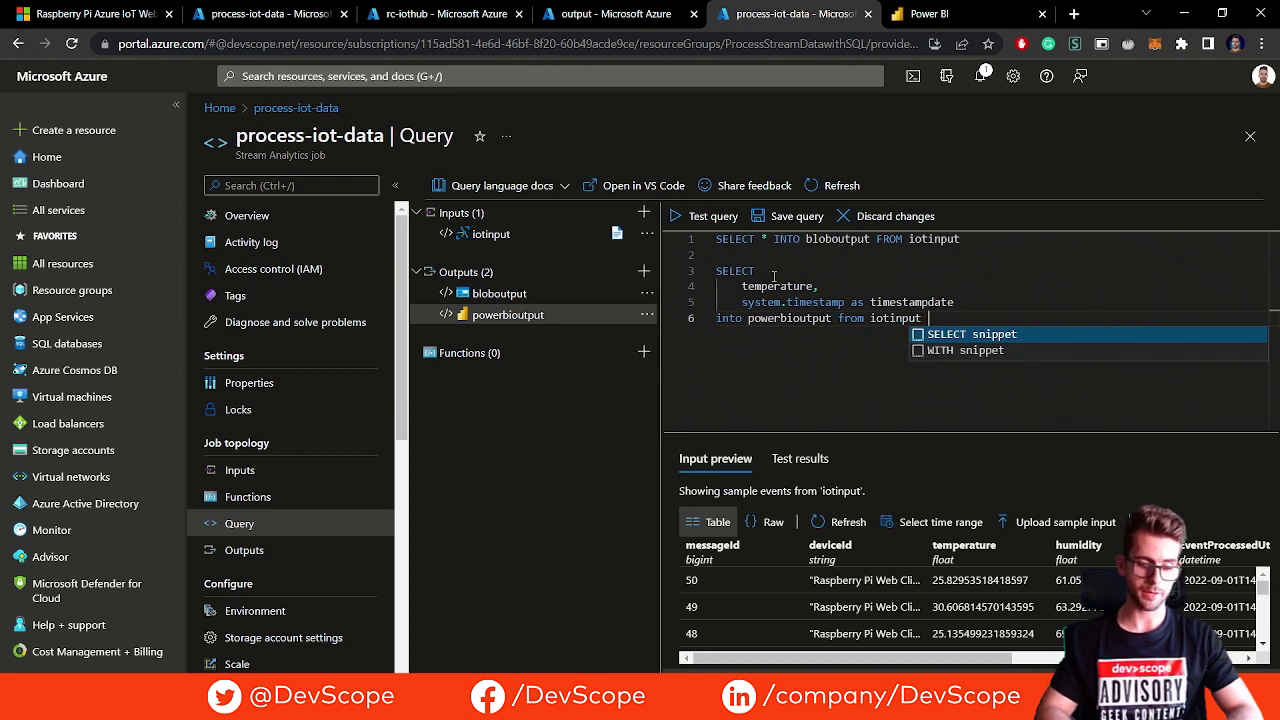
Wrap the temperature column of the second SELECT in avg() and alias it as temperature
{"action": "left_click", "coordinate": [742, 286]}
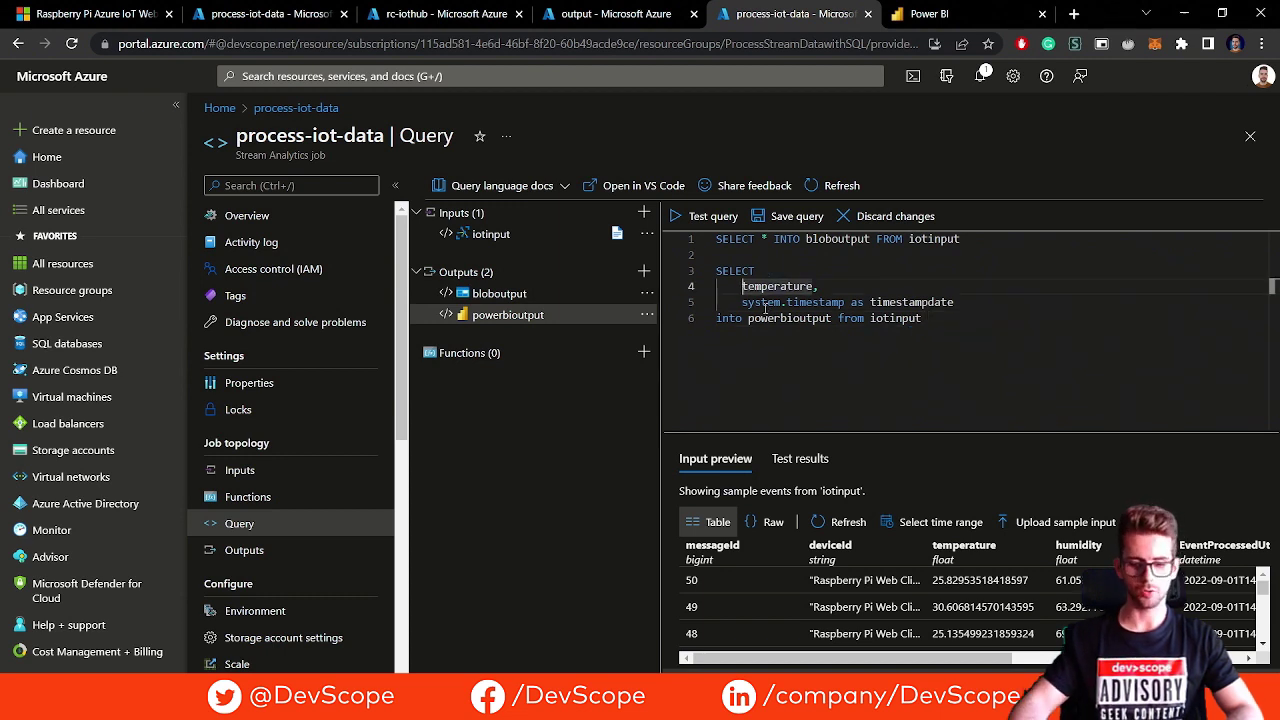
{"action": "type", "text": "avg"}
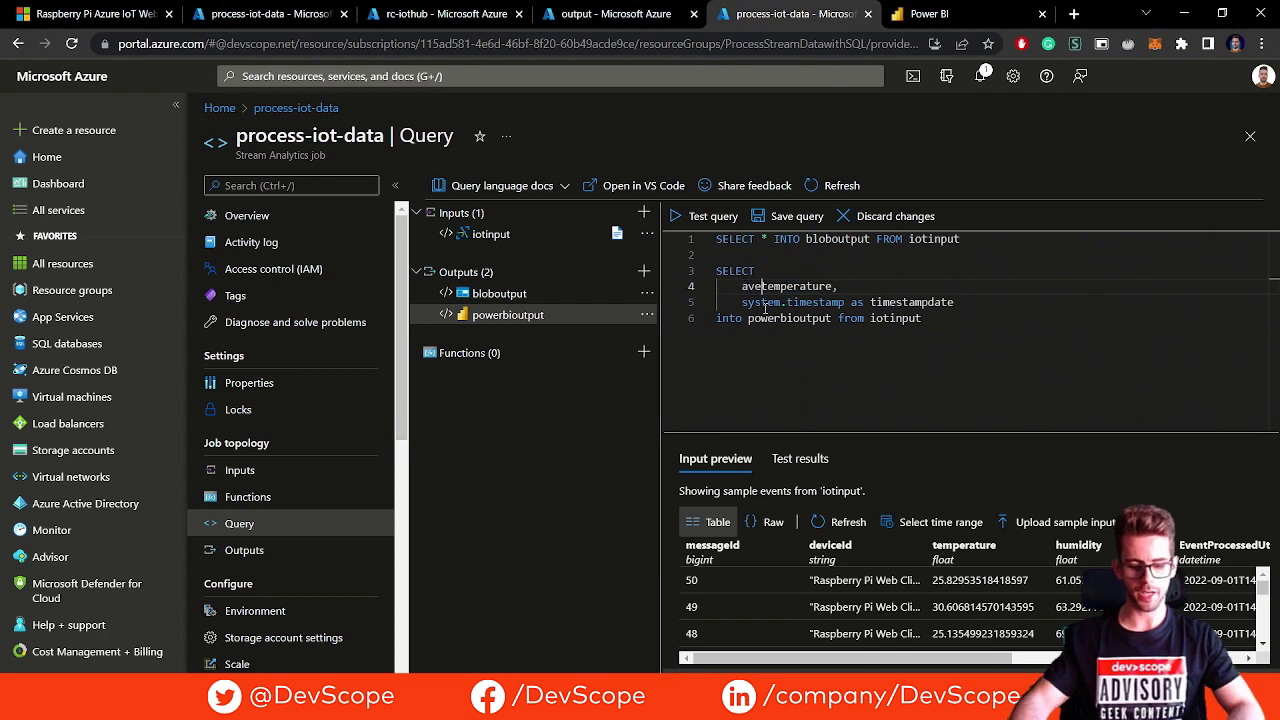
{"action": "type", "text": "("}
{"action": "key", "text": "Right"}
{"action": "key", "text": "Right"}
{"action": "key", "text": "Right"}
{"action": "key", "text": "Right"}
{"action": "type", "text": ")"}
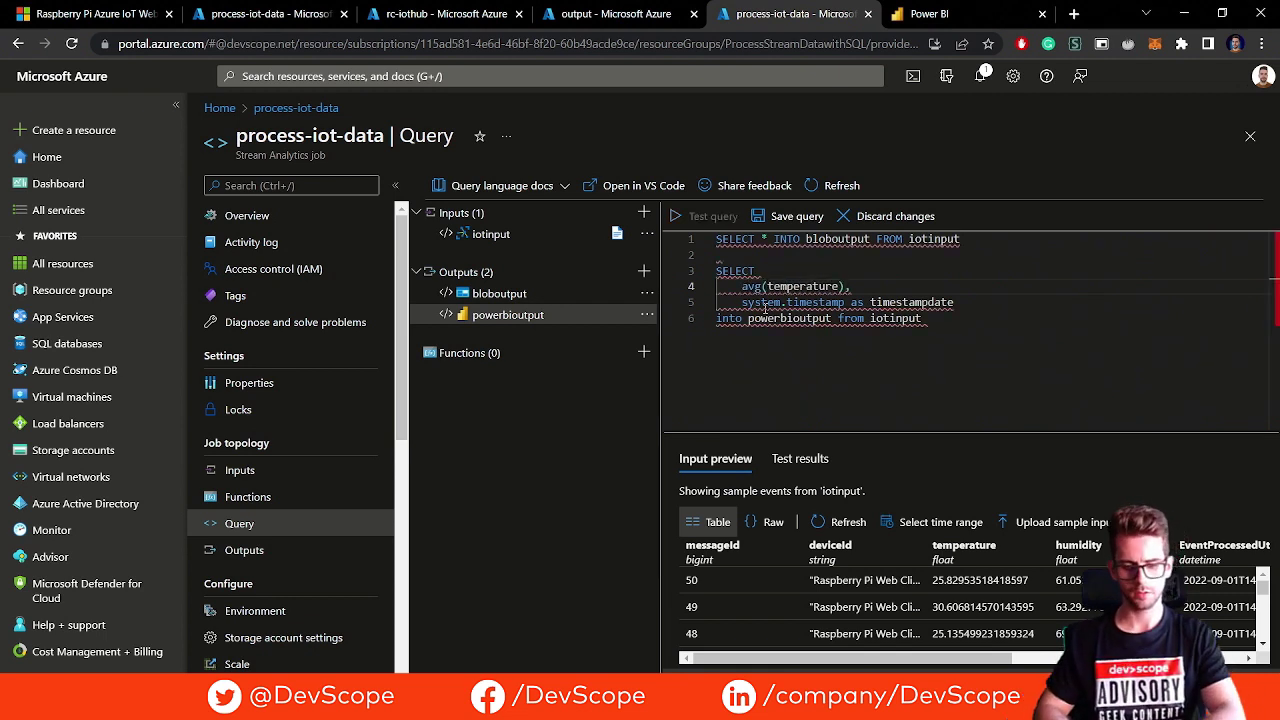
{"action": "type", "text": " as temper"}
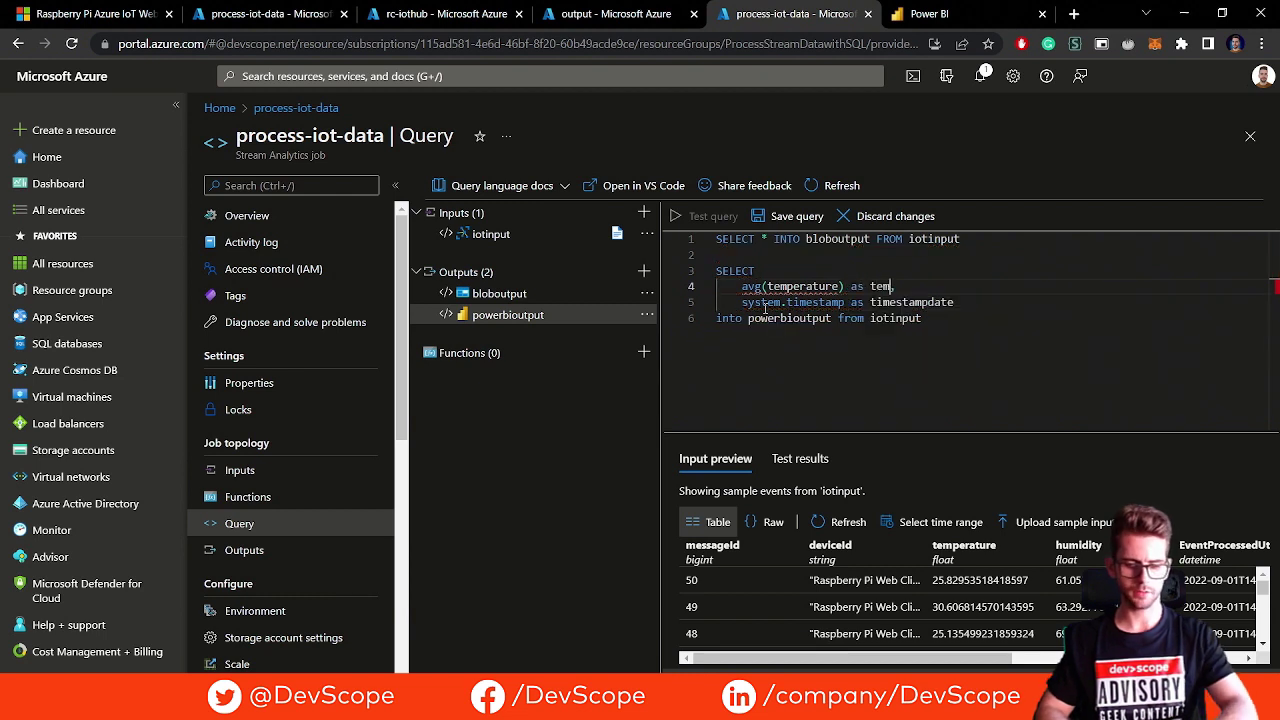
{"action": "type", "text": "ature"}
Add "group by tumblingwindow(second,2)" on a new line at the end of the second SELECT statement
{"action": "key", "text": "Down"}
{"action": "key", "text": "Down"}
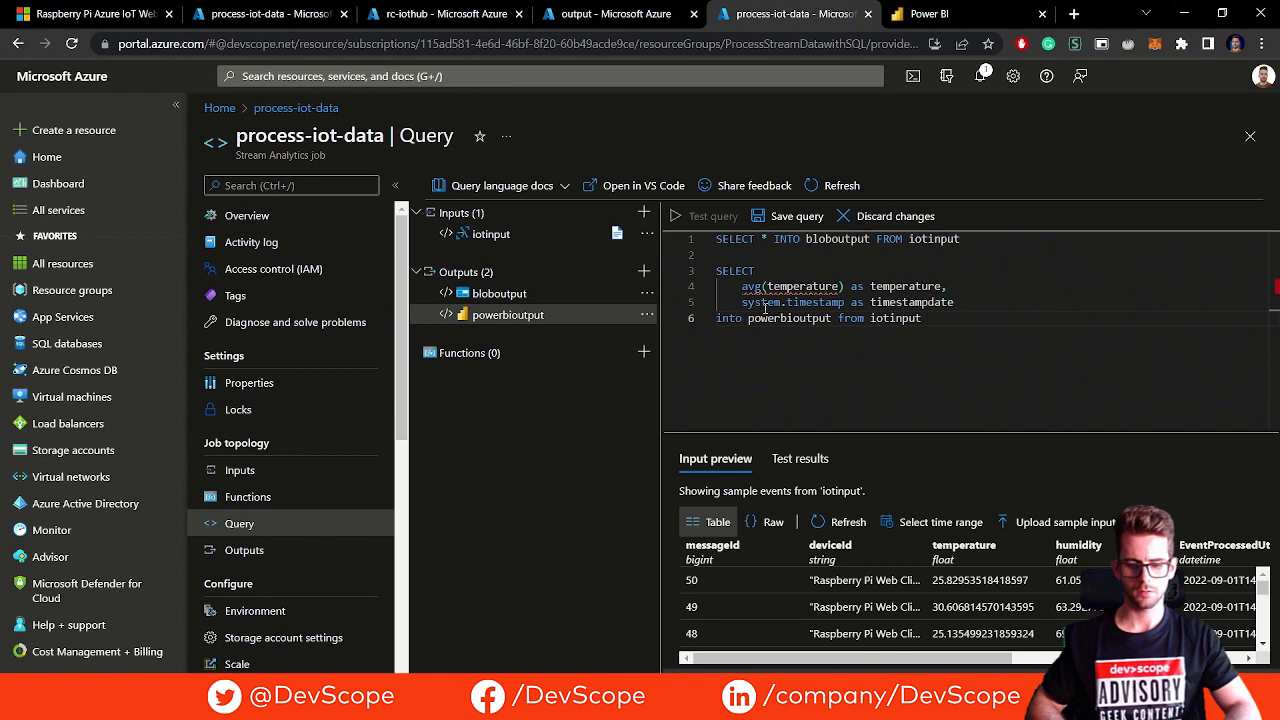
{"action": "key", "text": "Return"}
{"action": "type", "text": "group by"}
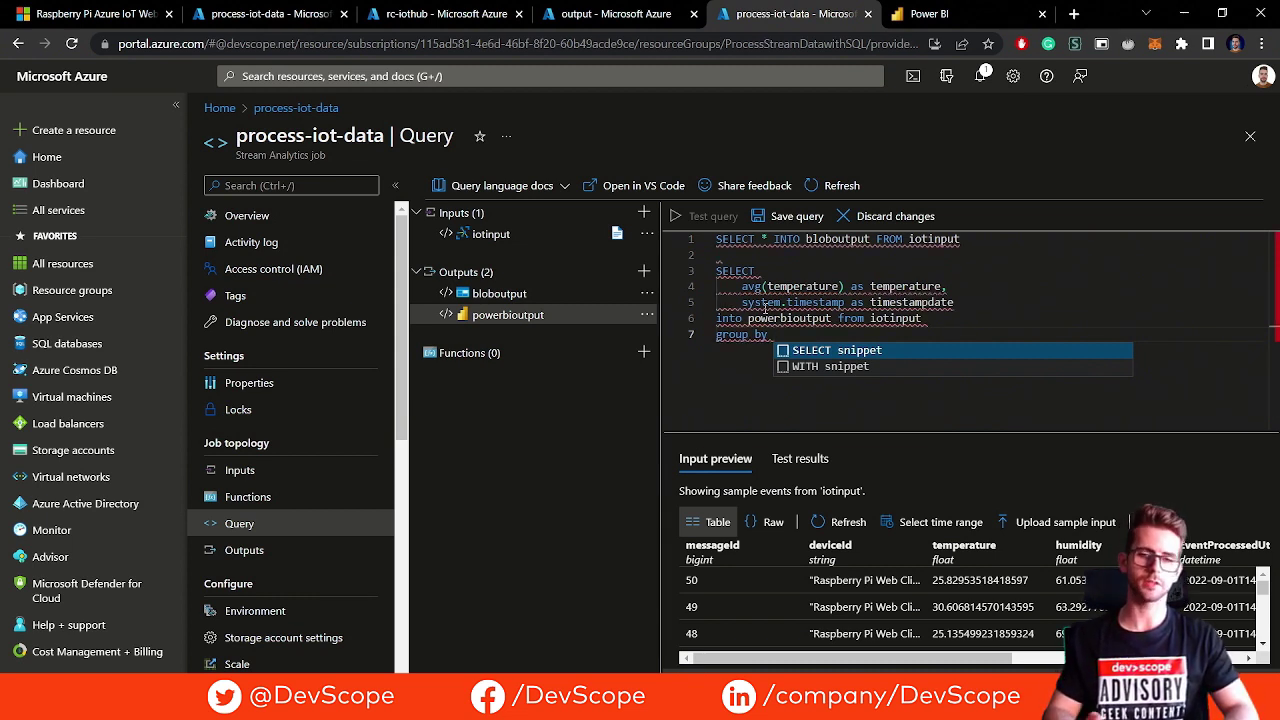
{"action": "type", "text": "tumbl"}
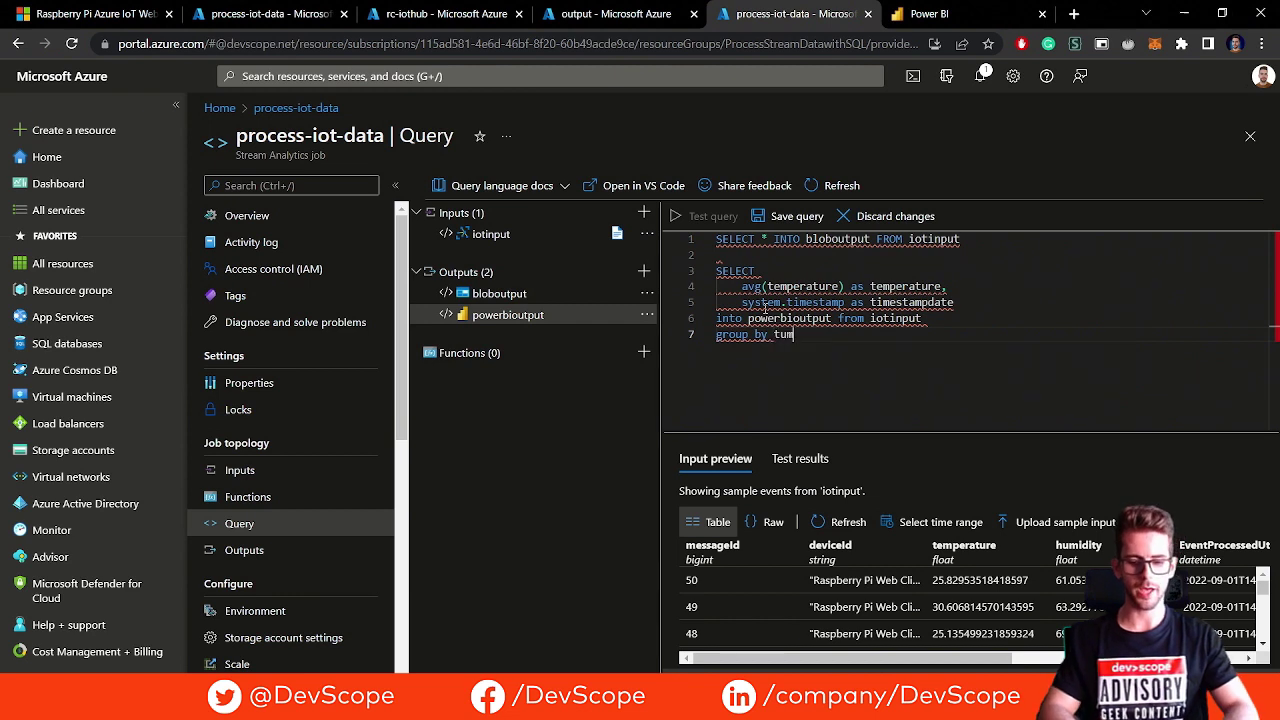
{"action": "type", "text": "g"}
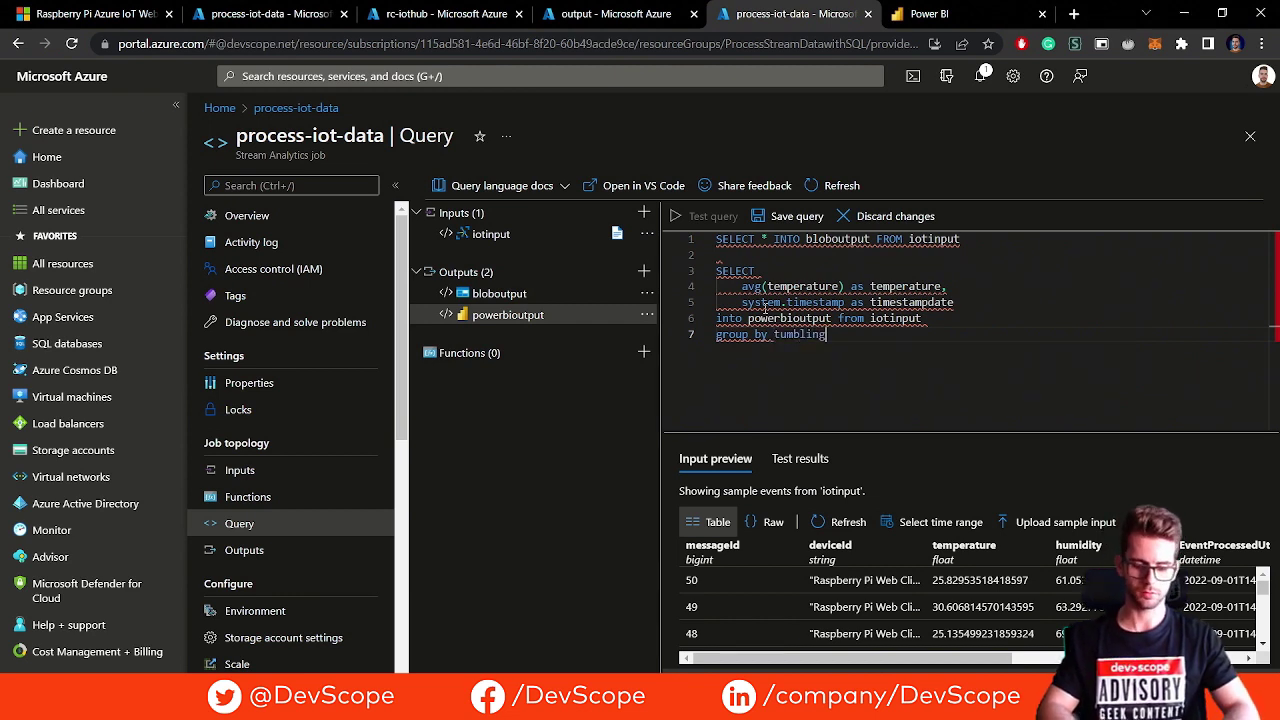
{"action": "type", "text": "window()"}
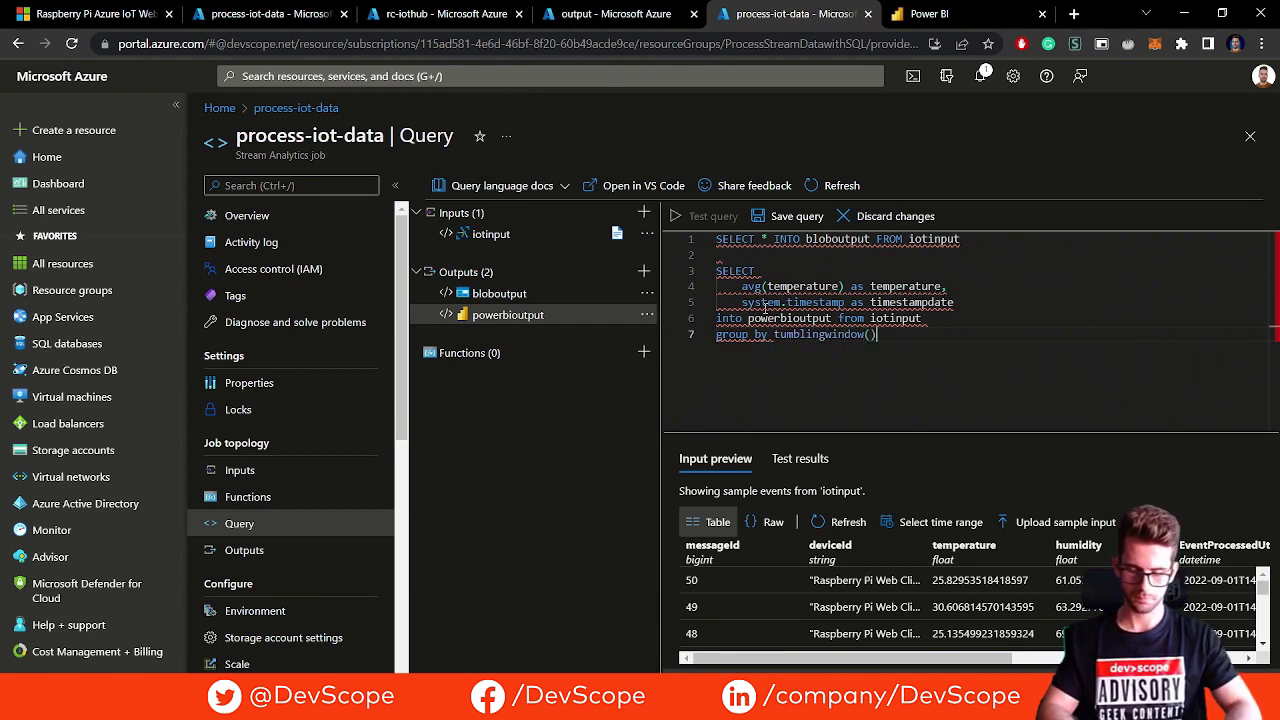
{"action": "key", "text": "Left"}
{"action": "type", "text": "secon"}
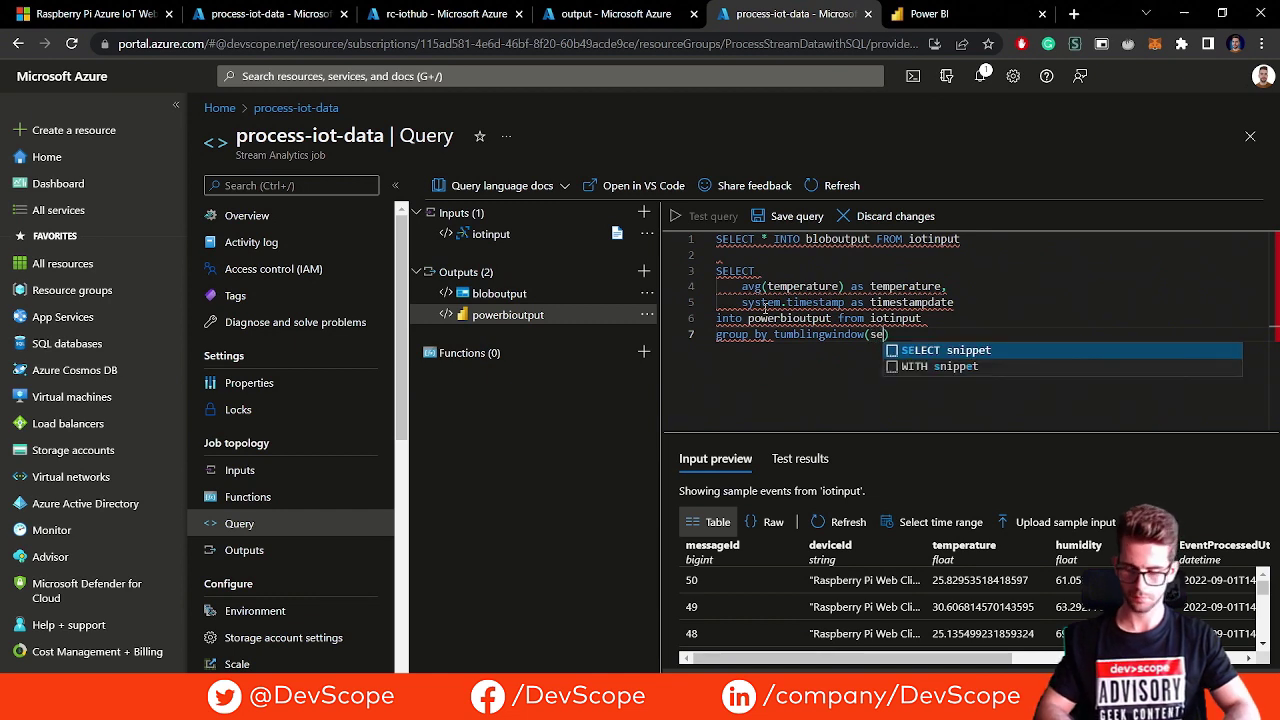
{"action": "type", "text": "d"}
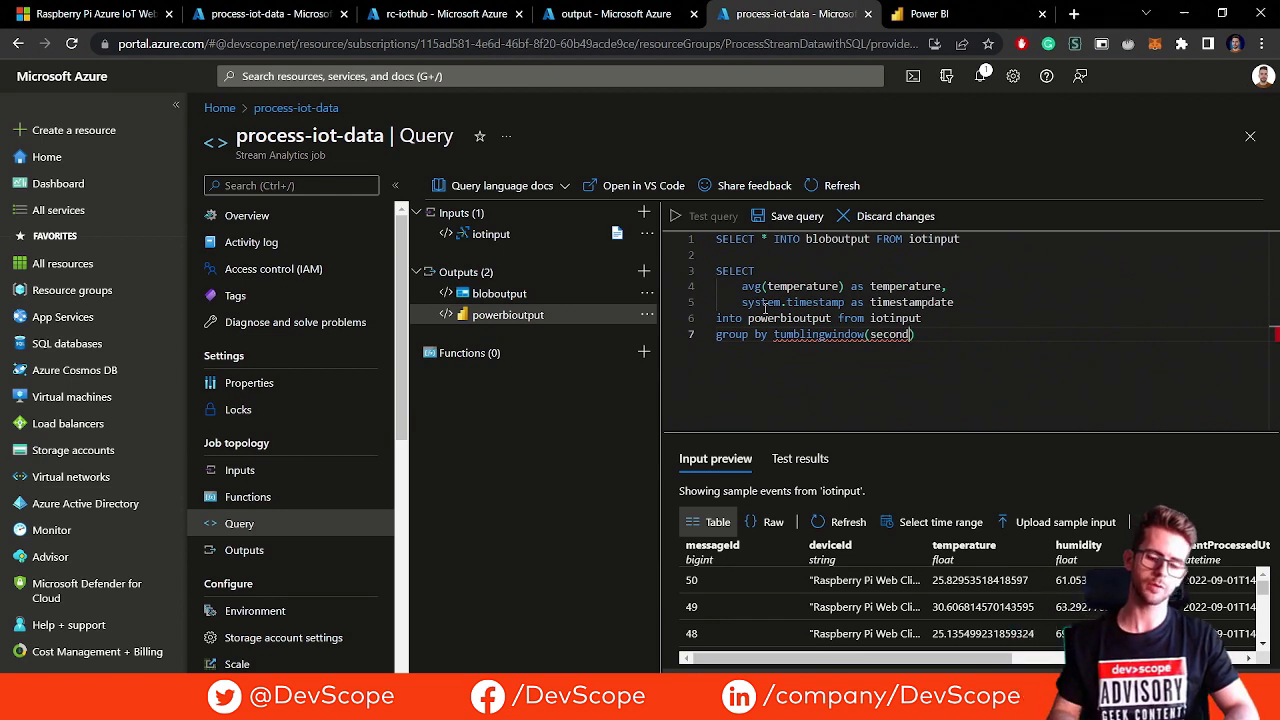
{"action": "type", "text": ",2"}
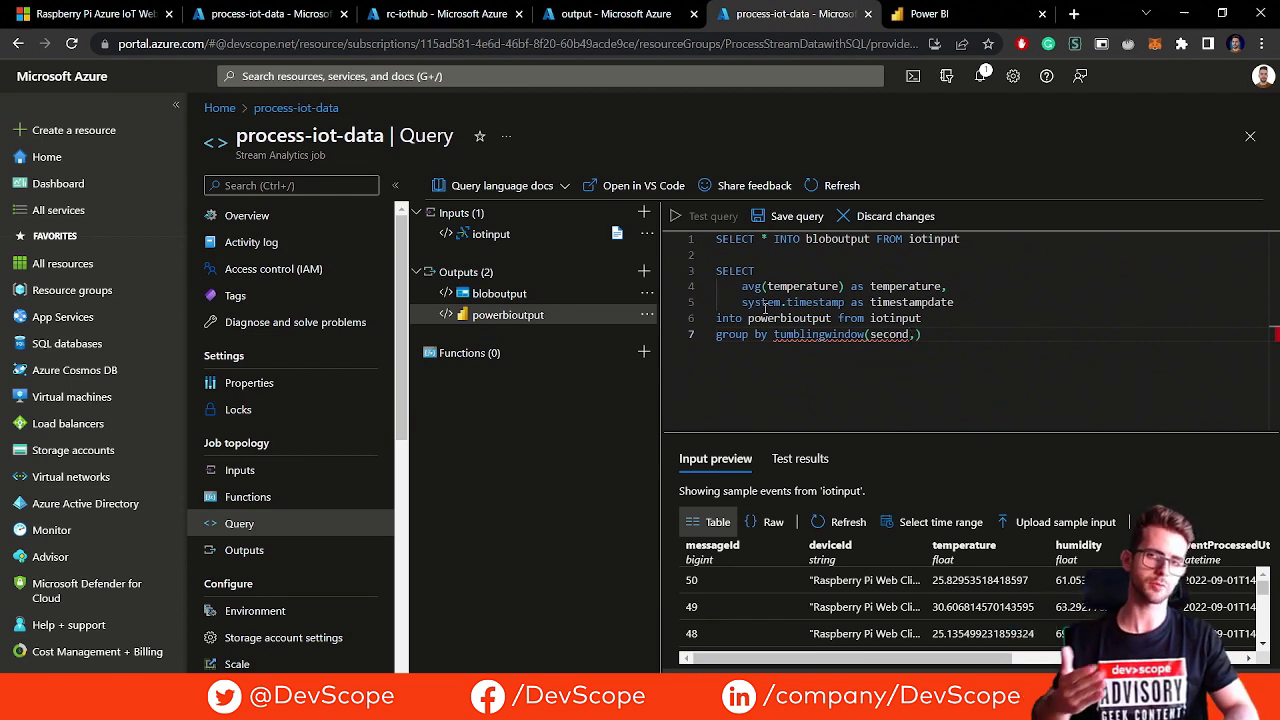
{"action": "type", "text": ")"}
{"action": "key", "text": "BackSpace"}
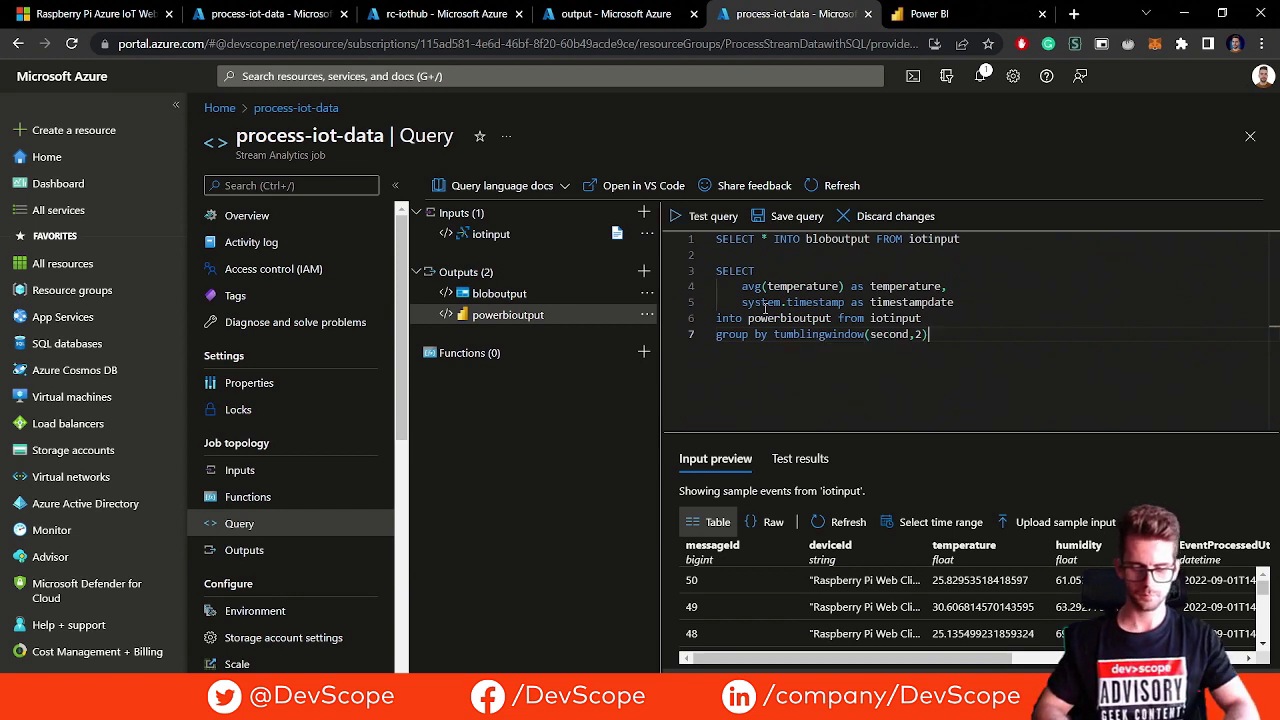
Cut the bloboutput SELECT statement from line 1 and test the remaining powerbioutput query
{"action": "left_click", "coordinate": [718, 239]}
{"action": "key", "text": "shift+End"}
{"action": "key", "text": "ctrl+c"}
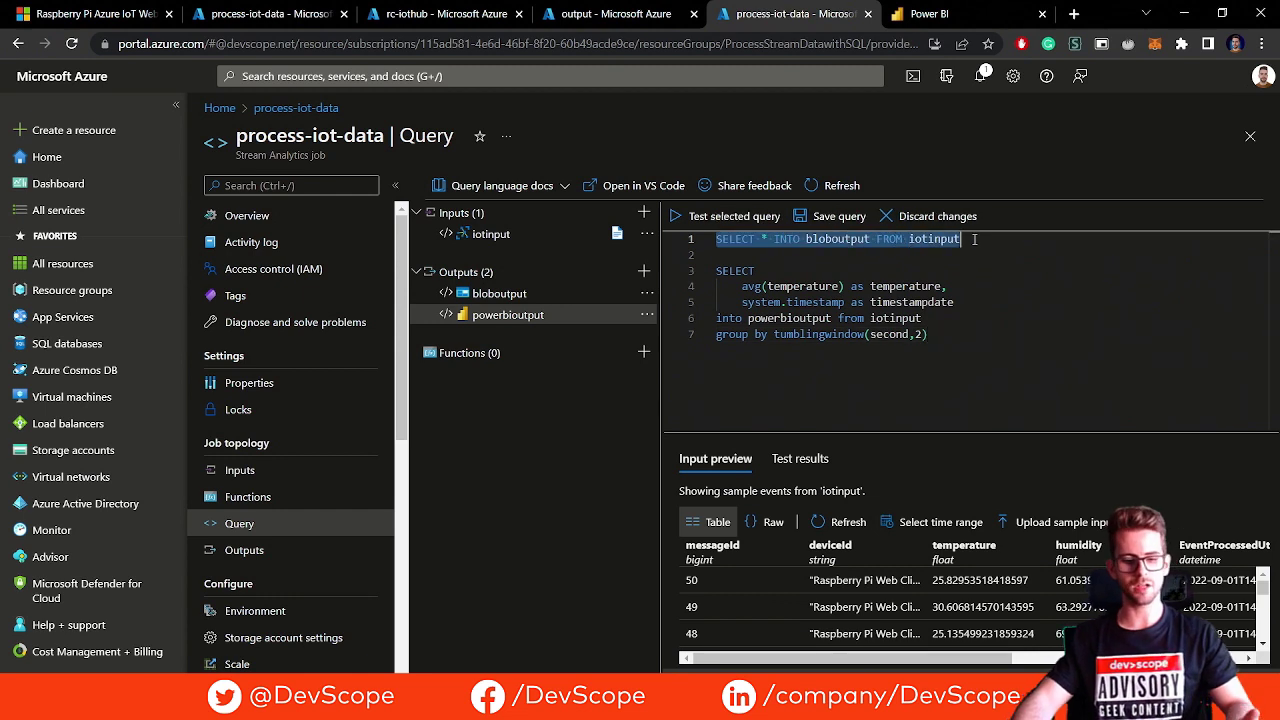
{"action": "key", "text": "BackSpace"}
{"action": "left_click", "coordinate": [853, 266]}
{"action": "left_click", "coordinate": [797, 318]}
{"action": "left_click", "coordinate": [954, 350]}
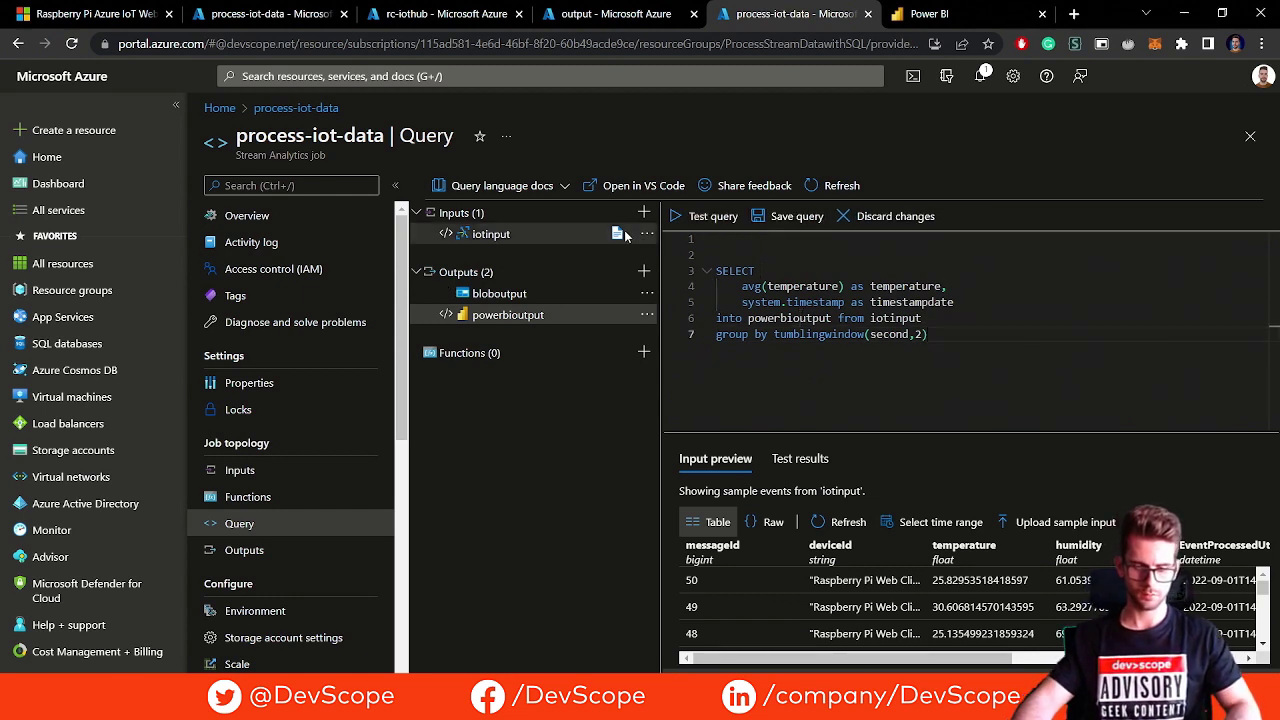
{"action": "left_click", "coordinate": [702, 216]}
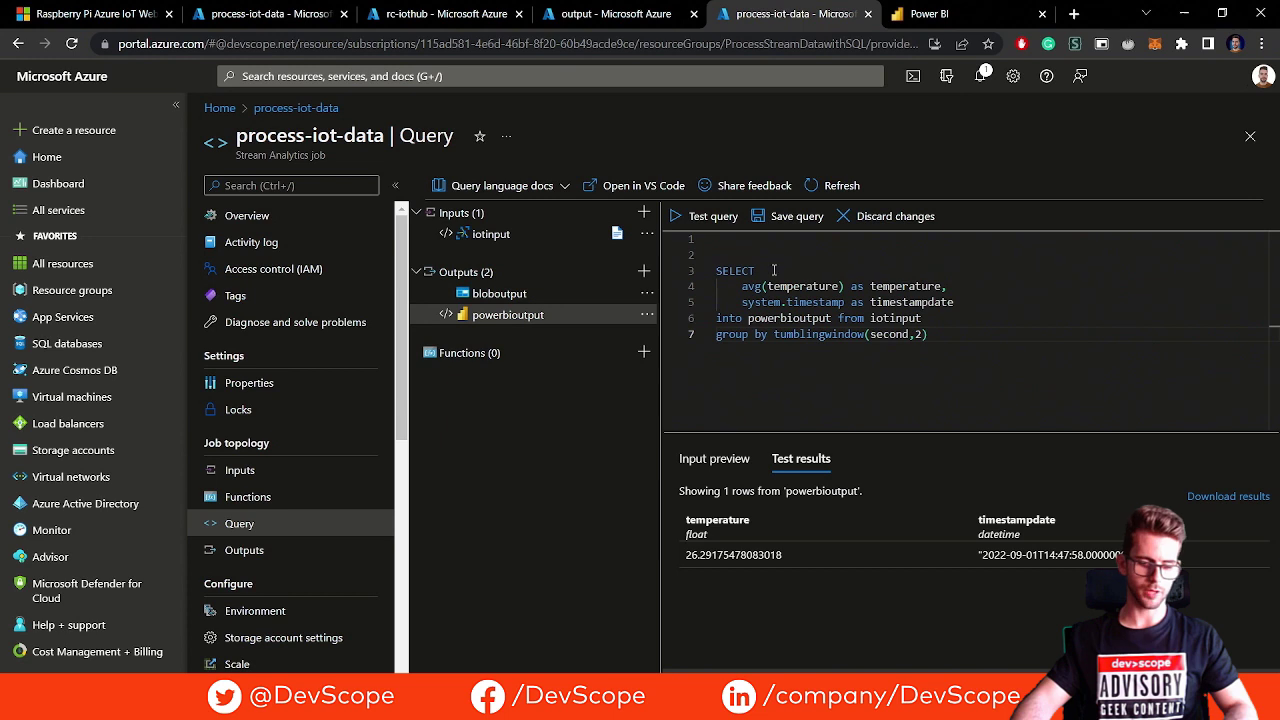
Paste "SELECT * INTO bloboutput FROM iotinput" back on line 1 and save the query
{"action": "left_click", "coordinate": [766, 238]}
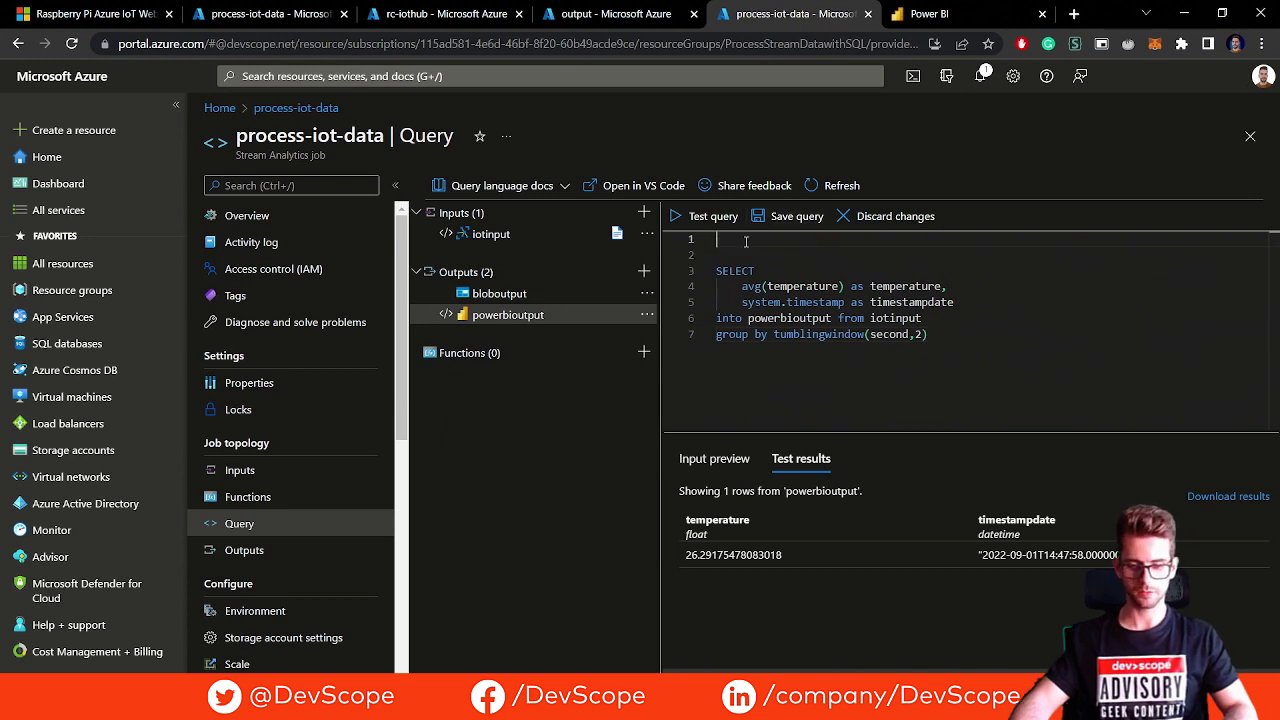
{"action": "key", "text": "ctrl+v"}
{"action": "left_click", "coordinate": [790, 216]}
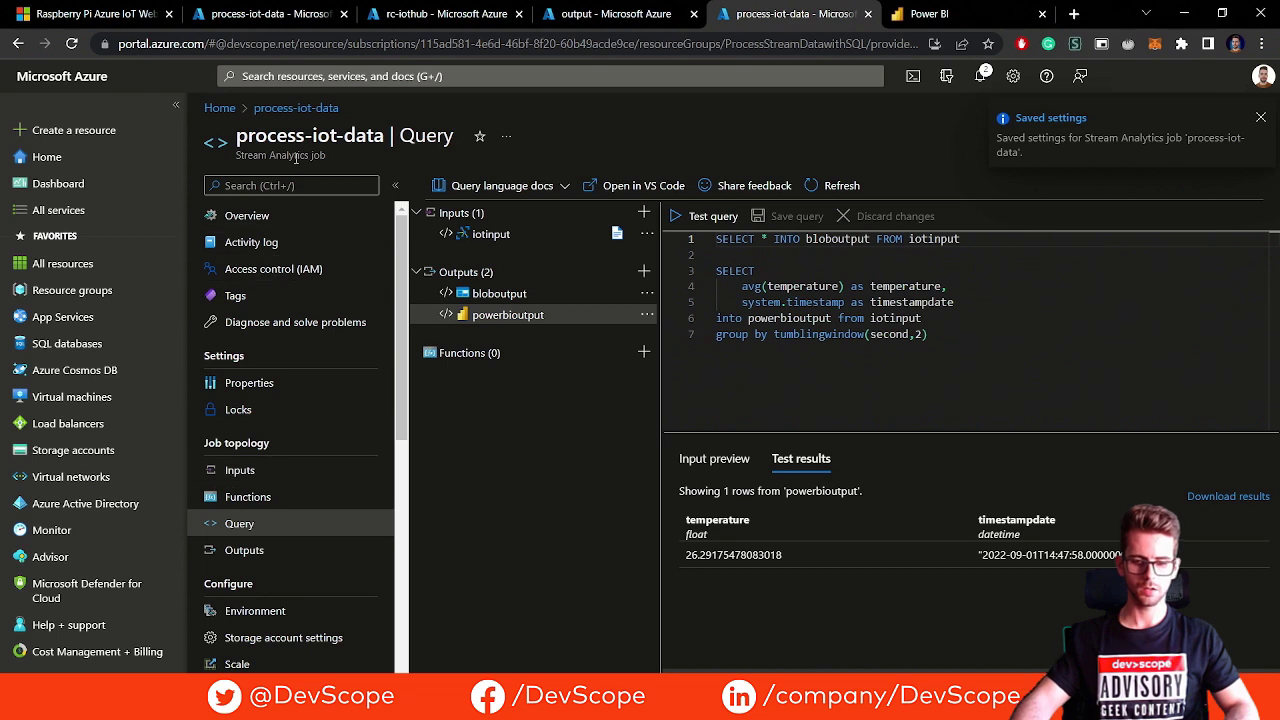
Return to the process-iot-data job's overview and start the Stream Analytics job
{"action": "left_click", "coordinate": [290, 108]}
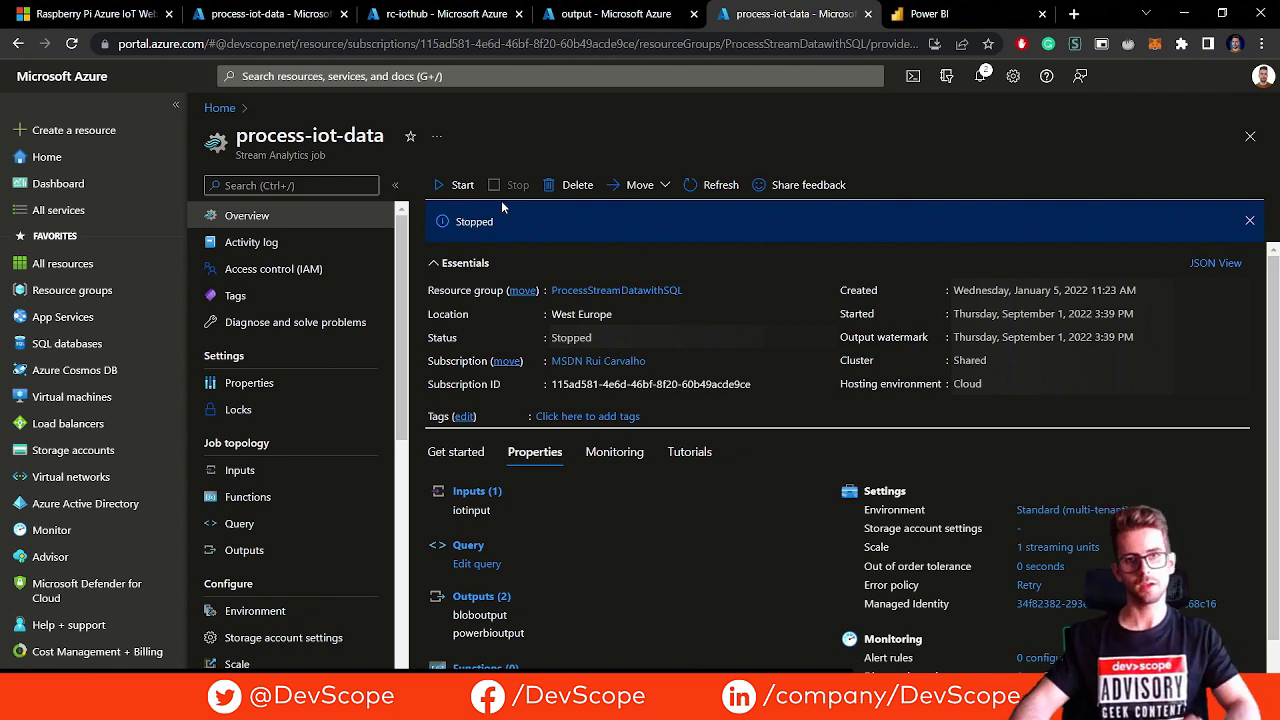
{"action": "left_click", "coordinate": [456, 186]}
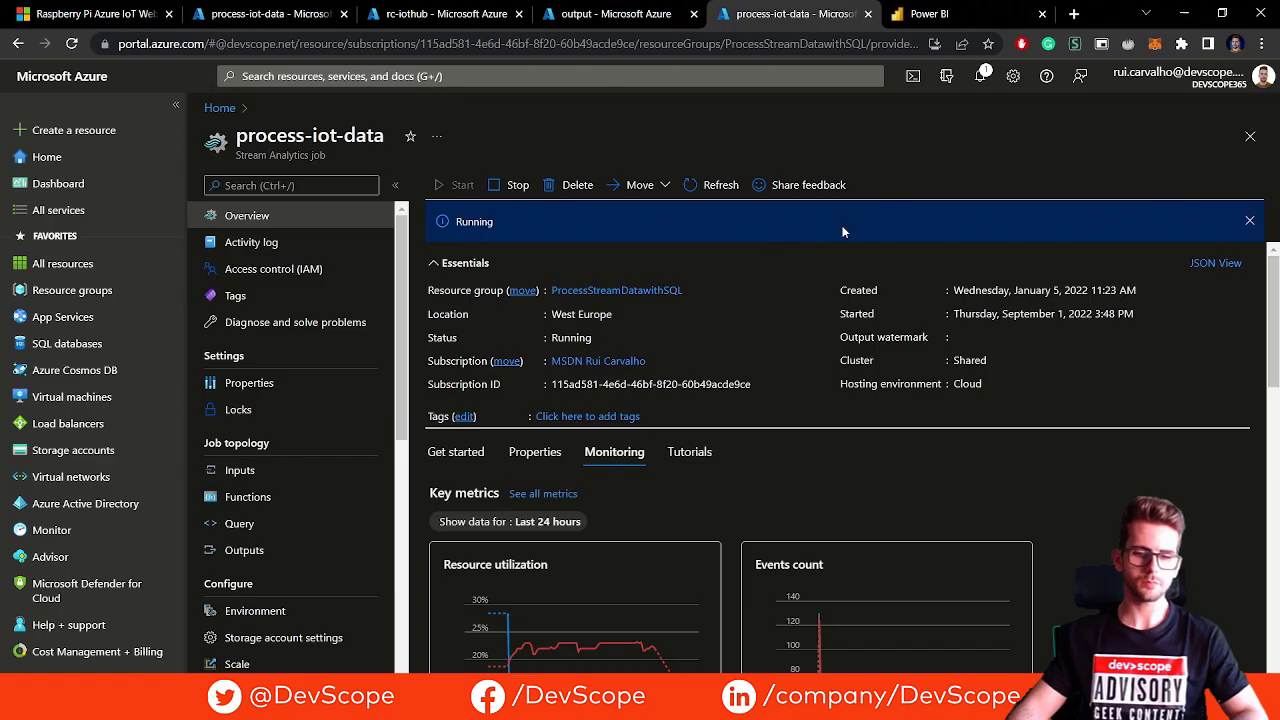
Switch to Power BI and locate the iotoutput dataset in the AZ-Stream-Analytics workspace
{"action": "left_click", "coordinate": [968, 14]}
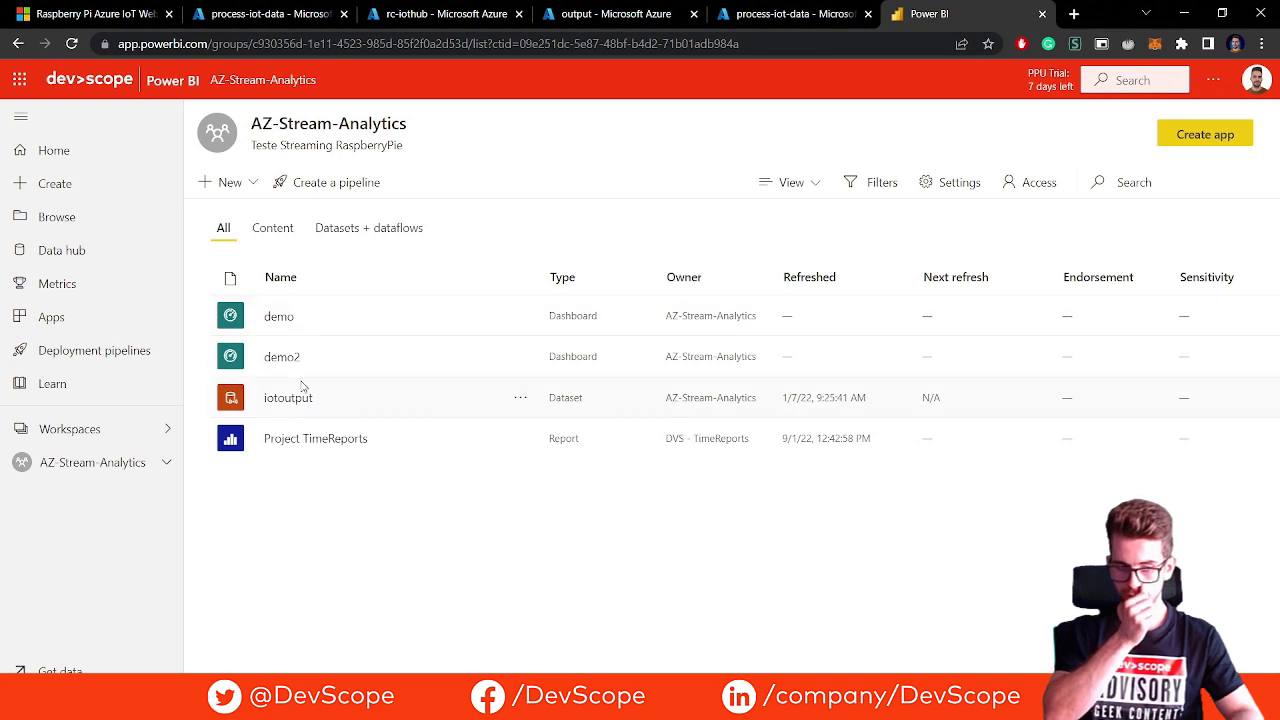
{"action": "left_click_drag", "start_coordinate": [266, 400], "coordinate": [383, 398]}
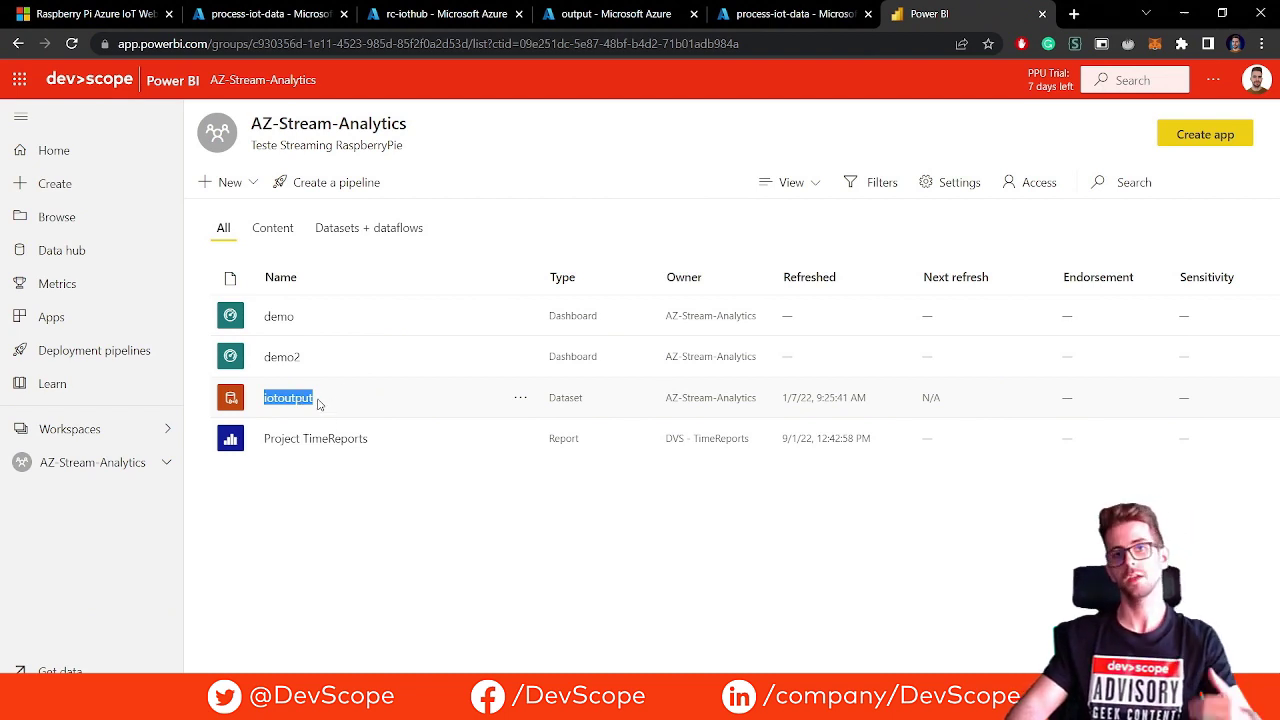
{"action": "left_click", "coordinate": [320, 402]}
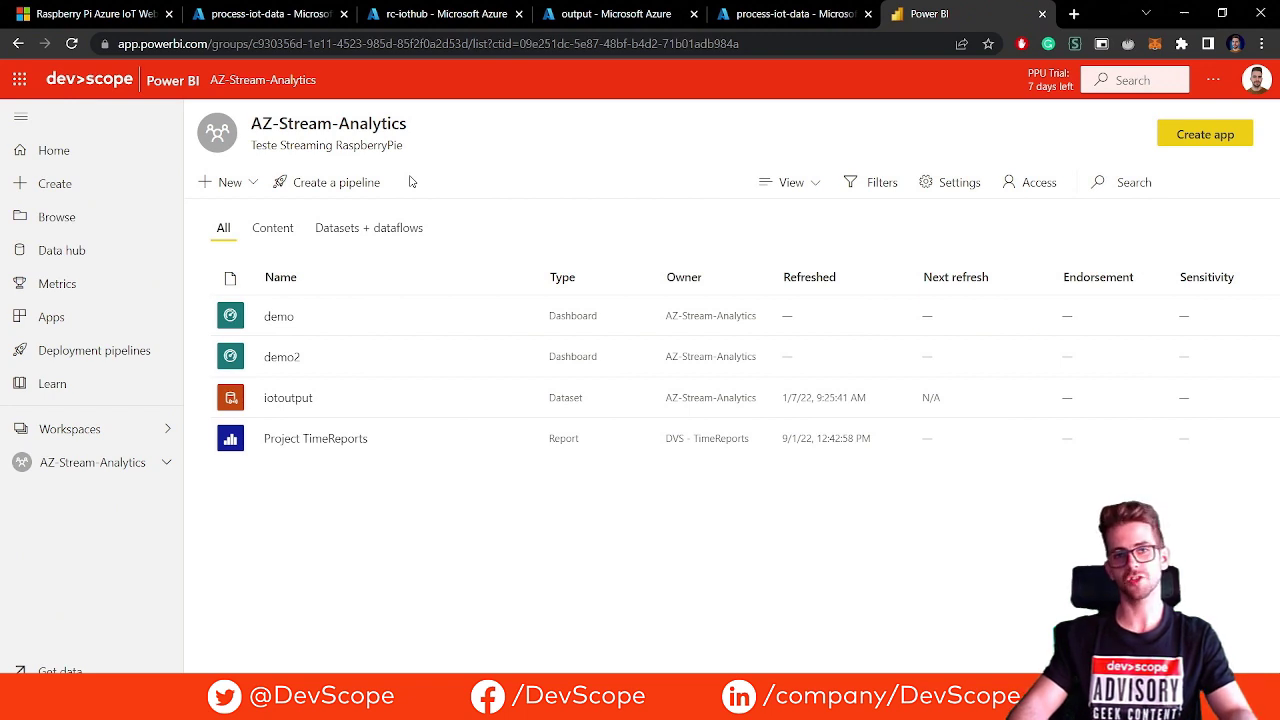
Create a new dashboard named devsc in the AZ-Stream-Analytics workspace
{"action": "left_click", "coordinate": [252, 184]}
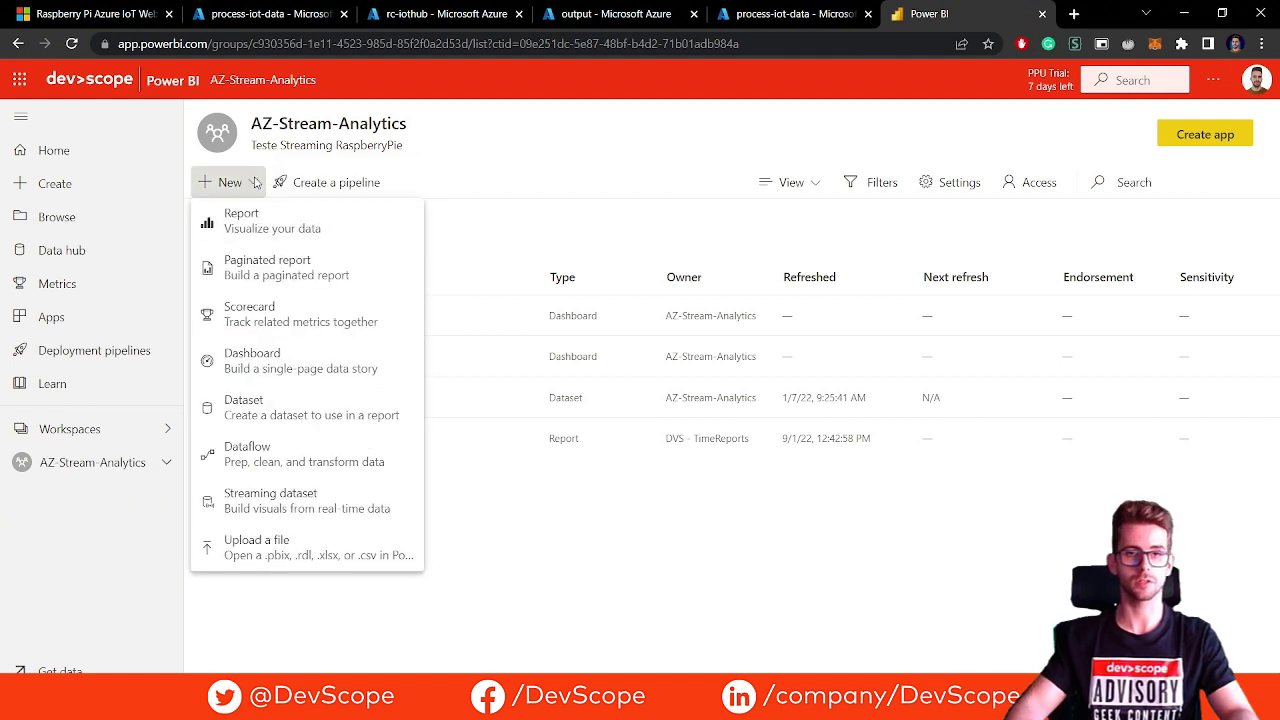
{"action": "left_click", "coordinate": [316, 359]}
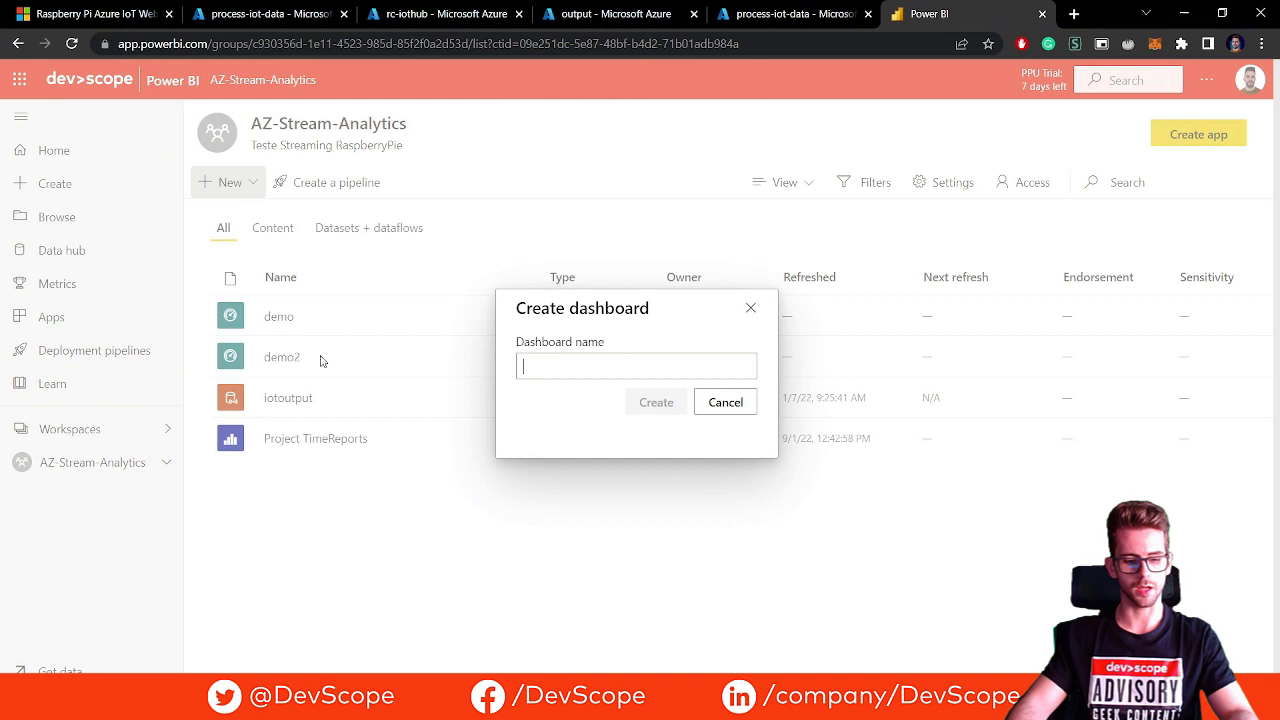
{"action": "left_click", "coordinate": [565, 368]}
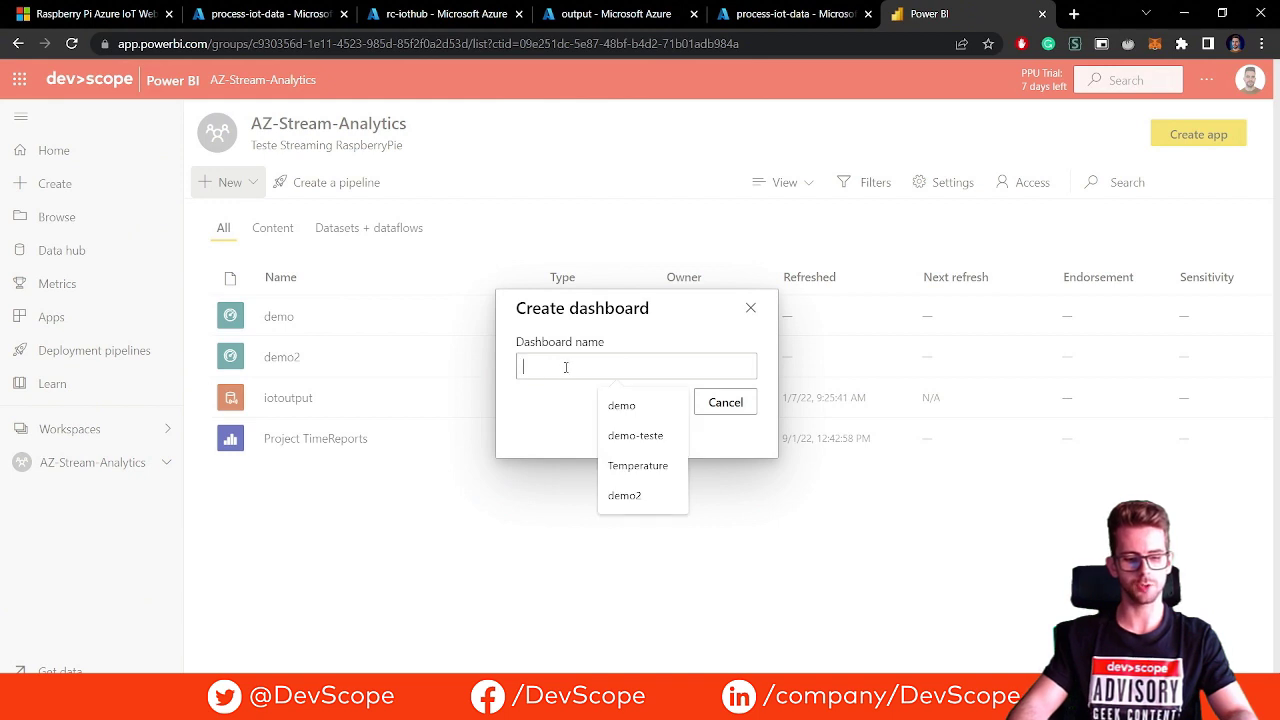
{"action": "type", "text": "devsc"}
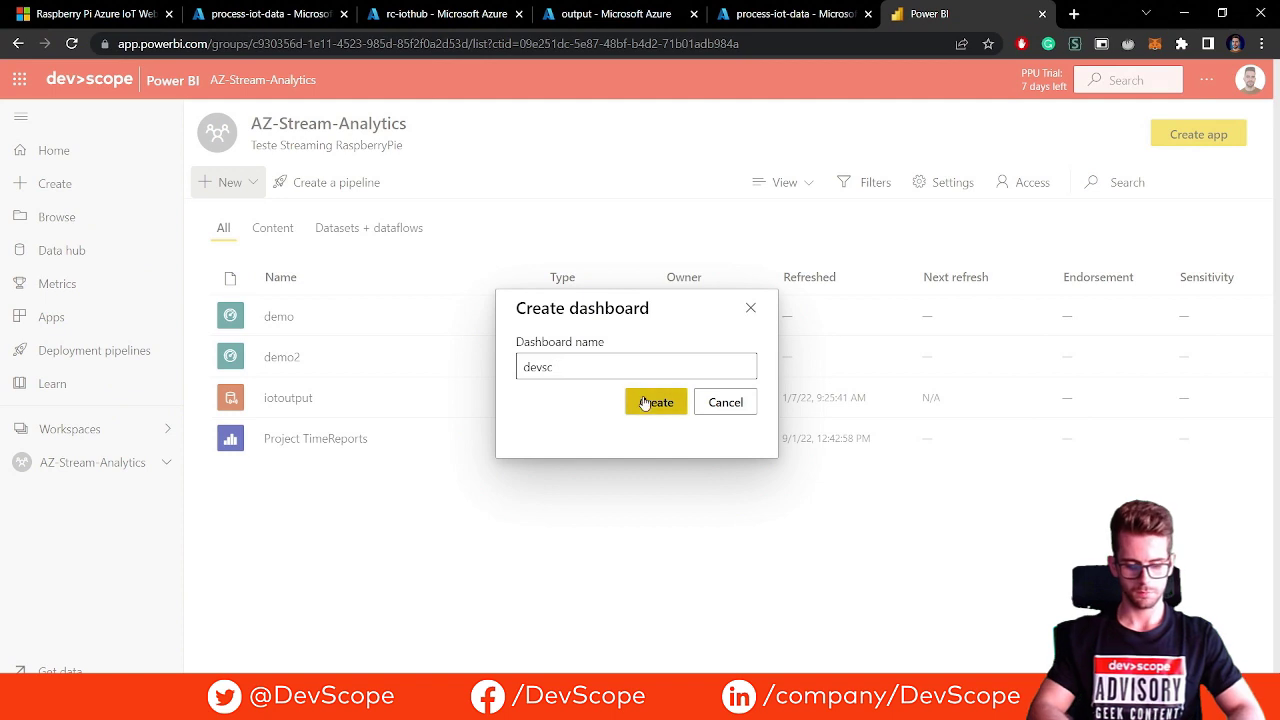
{"action": "left_click", "coordinate": [649, 401]}
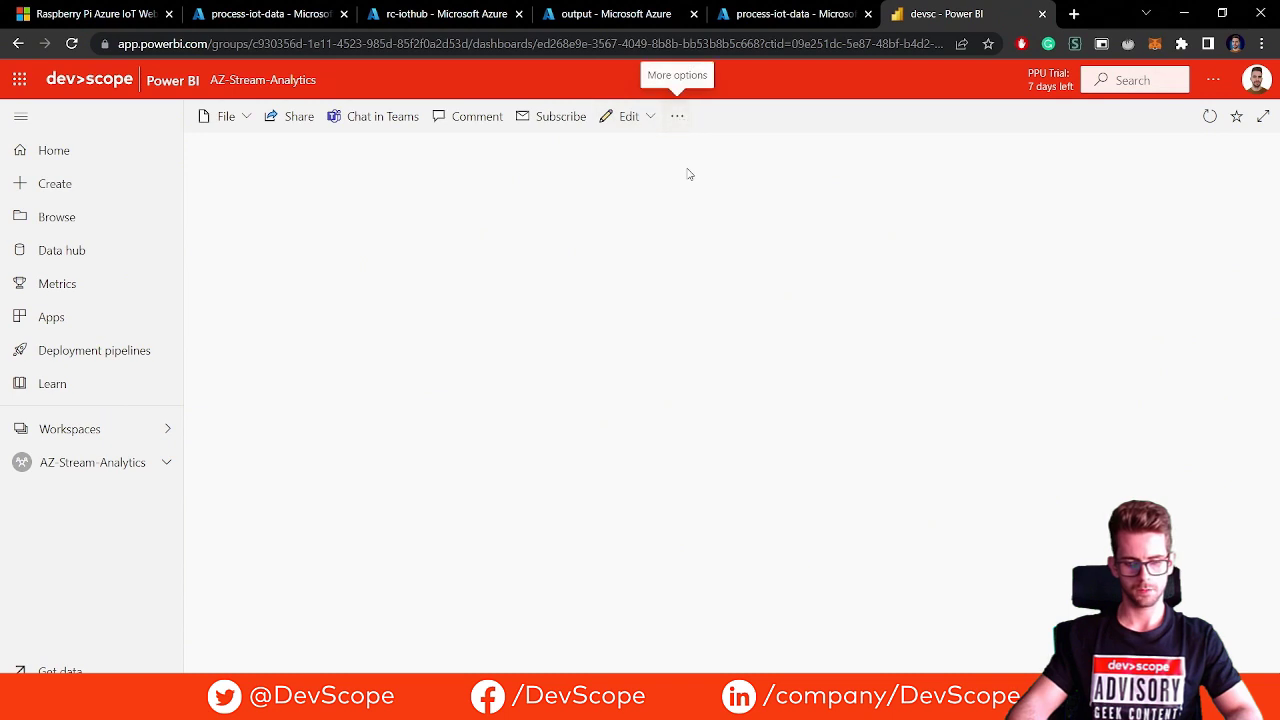
Start a custom streaming data tile on the devsc dashboard, using the iotoutput dataset as its source
{"action": "left_click", "coordinate": [678, 119]}
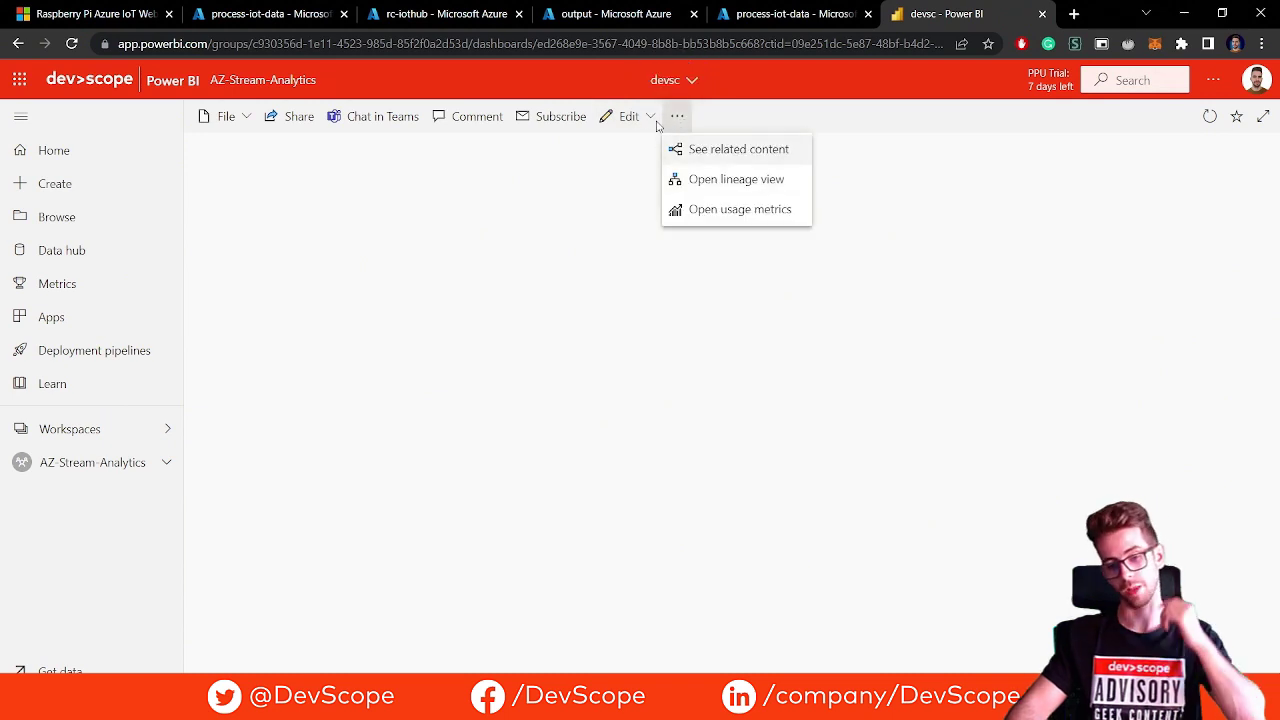
{"action": "left_click", "coordinate": [649, 119]}
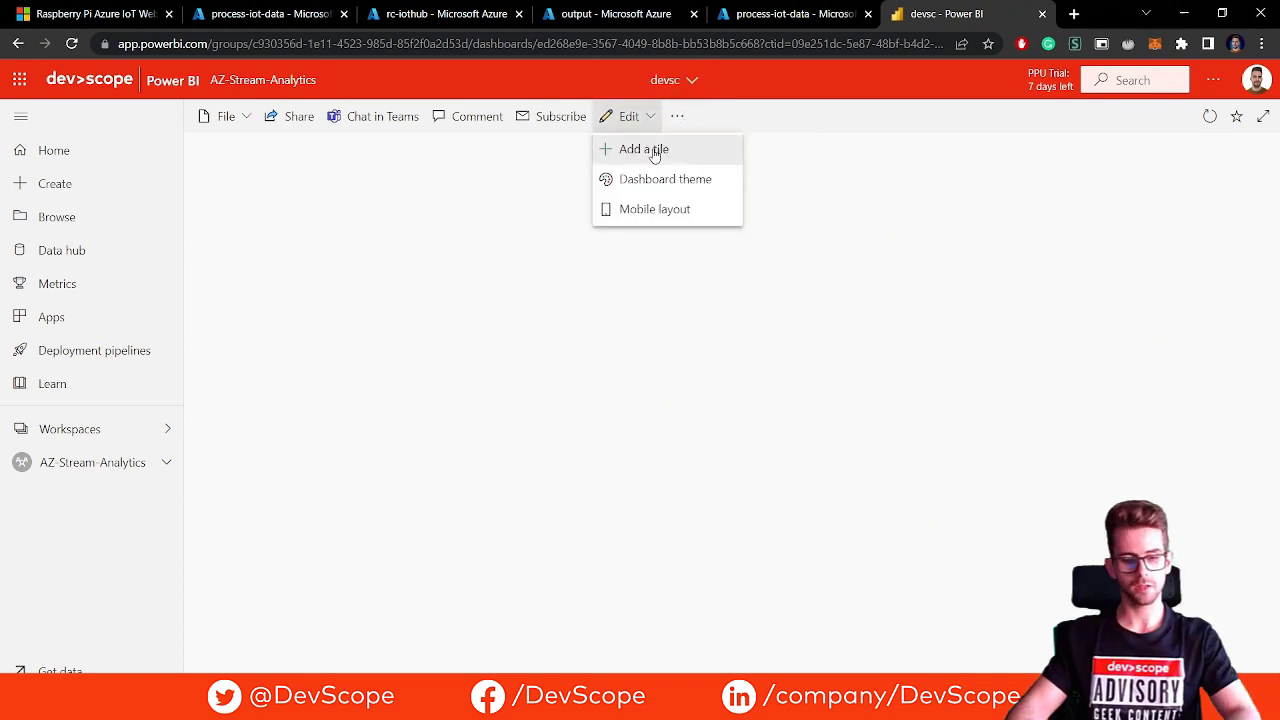
{"action": "left_click", "coordinate": [648, 150]}
{"action": "scroll", "coordinate": [1033, 340], "scroll_direction": "down", "scroll_amount": 2}
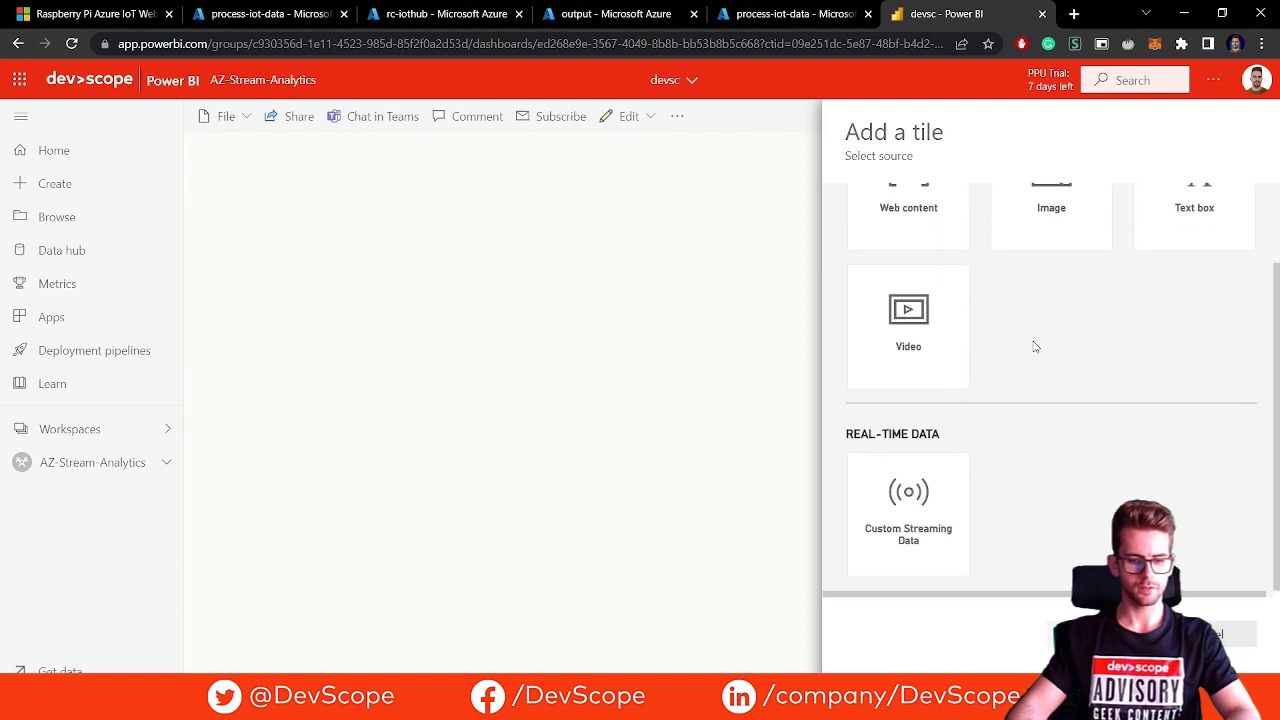
{"action": "scroll", "coordinate": [1035, 346], "scroll_direction": "up", "scroll_amount": 1}
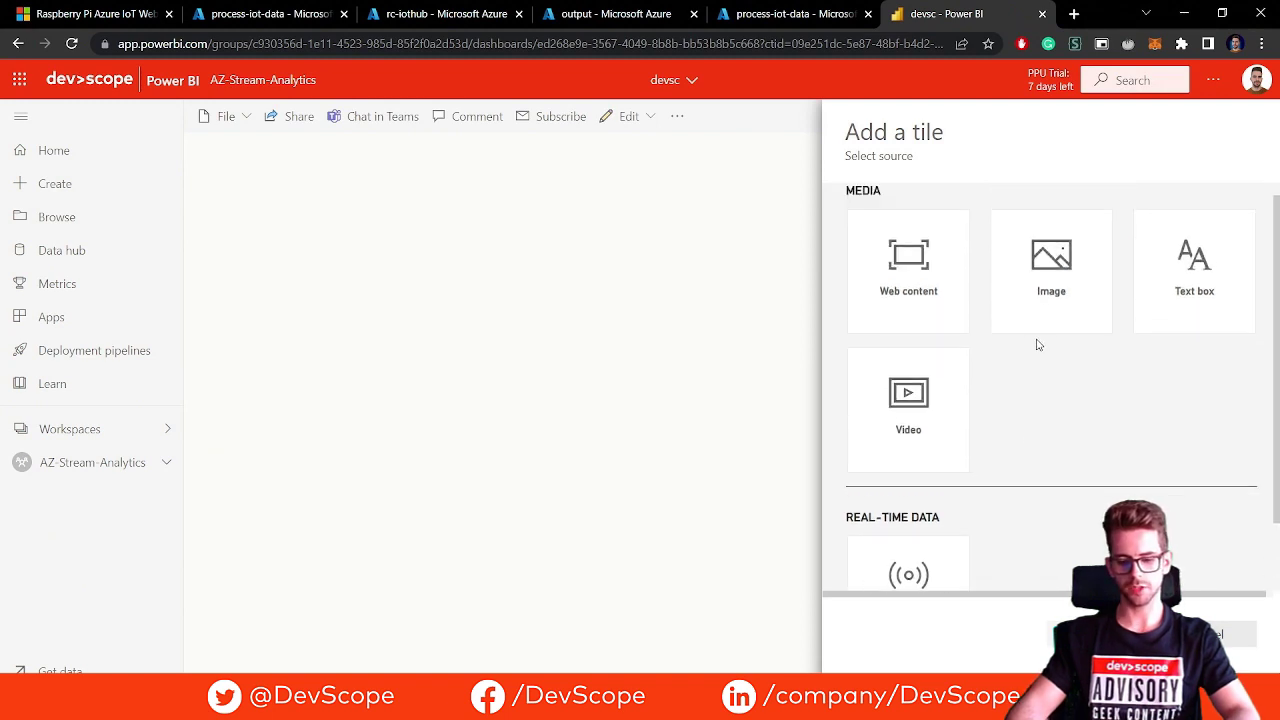
{"action": "scroll", "coordinate": [1037, 348], "scroll_direction": "down", "scroll_amount": 1}
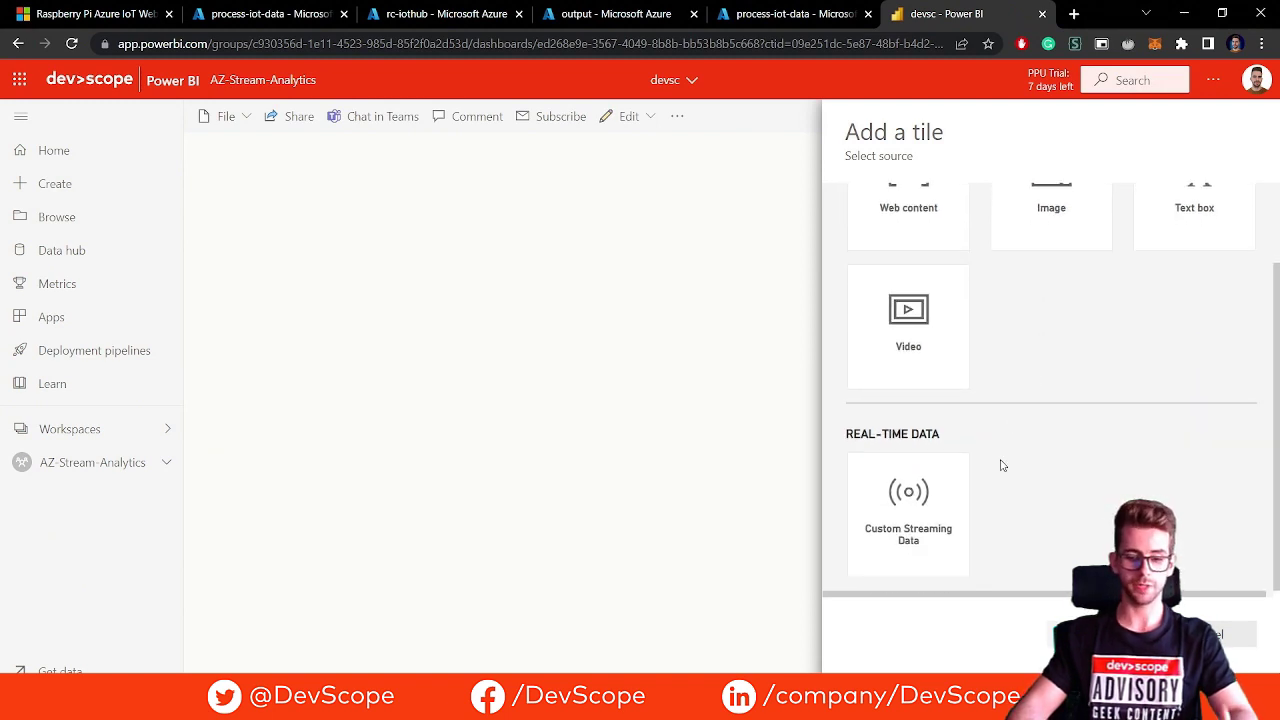
{"action": "left_click", "coordinate": [941, 489]}
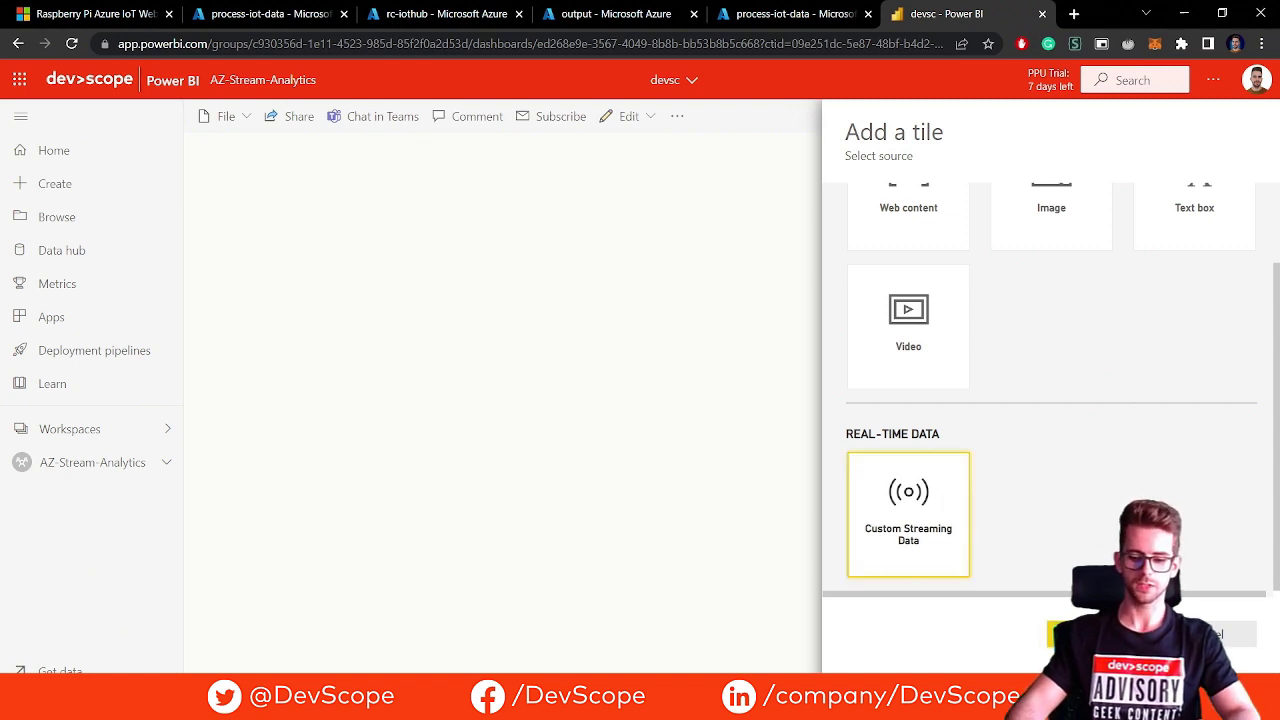
{"action": "left_click", "coordinate": [1095, 634]}
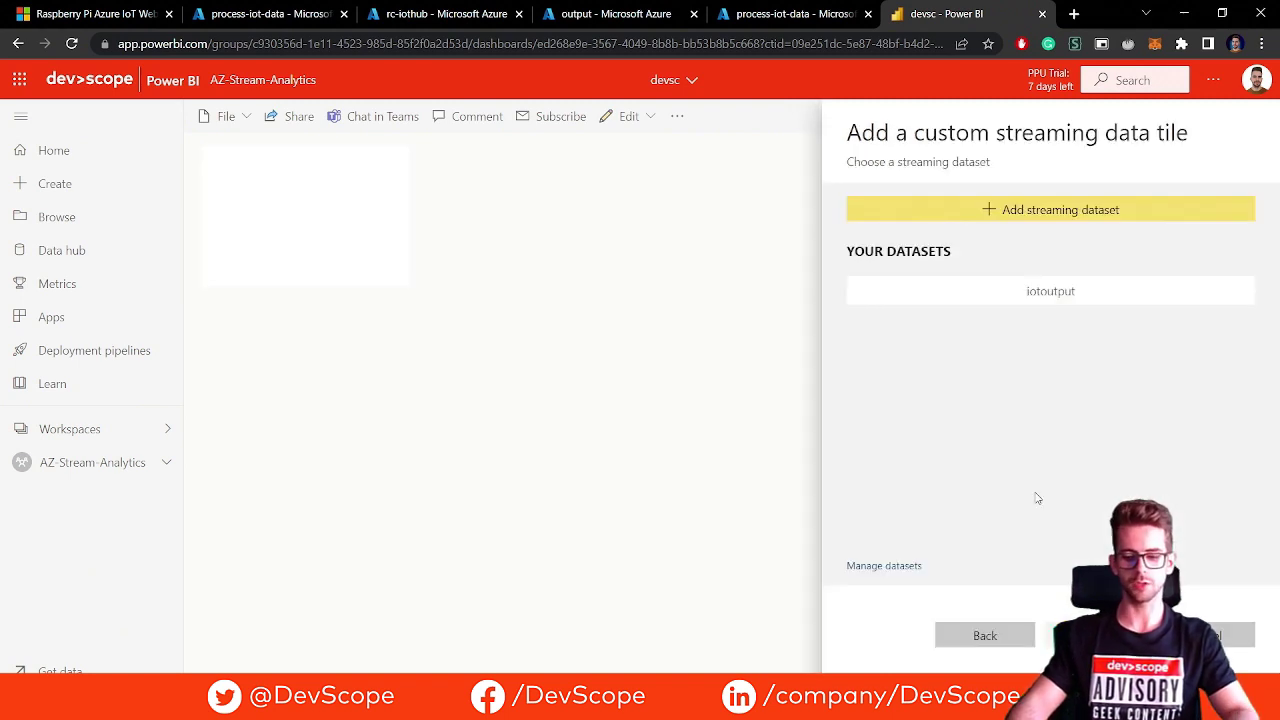
{"action": "left_click", "coordinate": [1008, 298]}
{"action": "left_click", "coordinate": [1094, 635]}
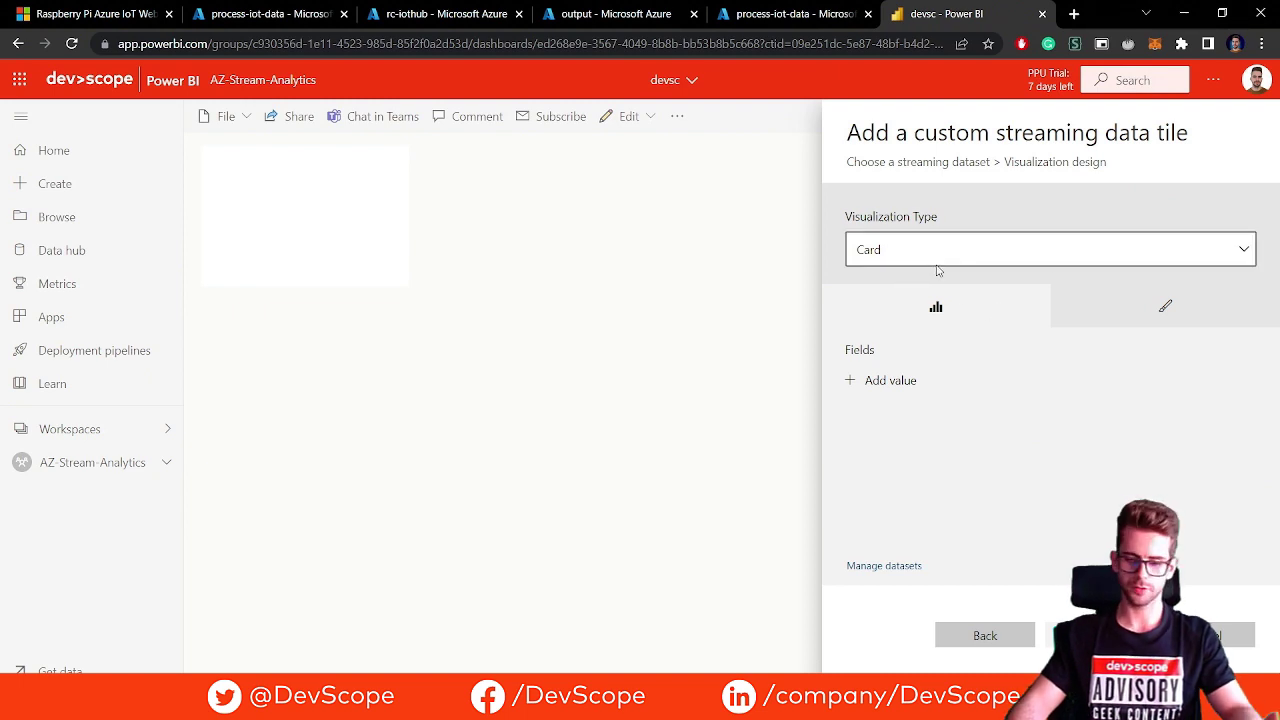
Add the temperature field to the Card visualization and place the tile on the dashboard with its default details
{"action": "left_click", "coordinate": [860, 382]}
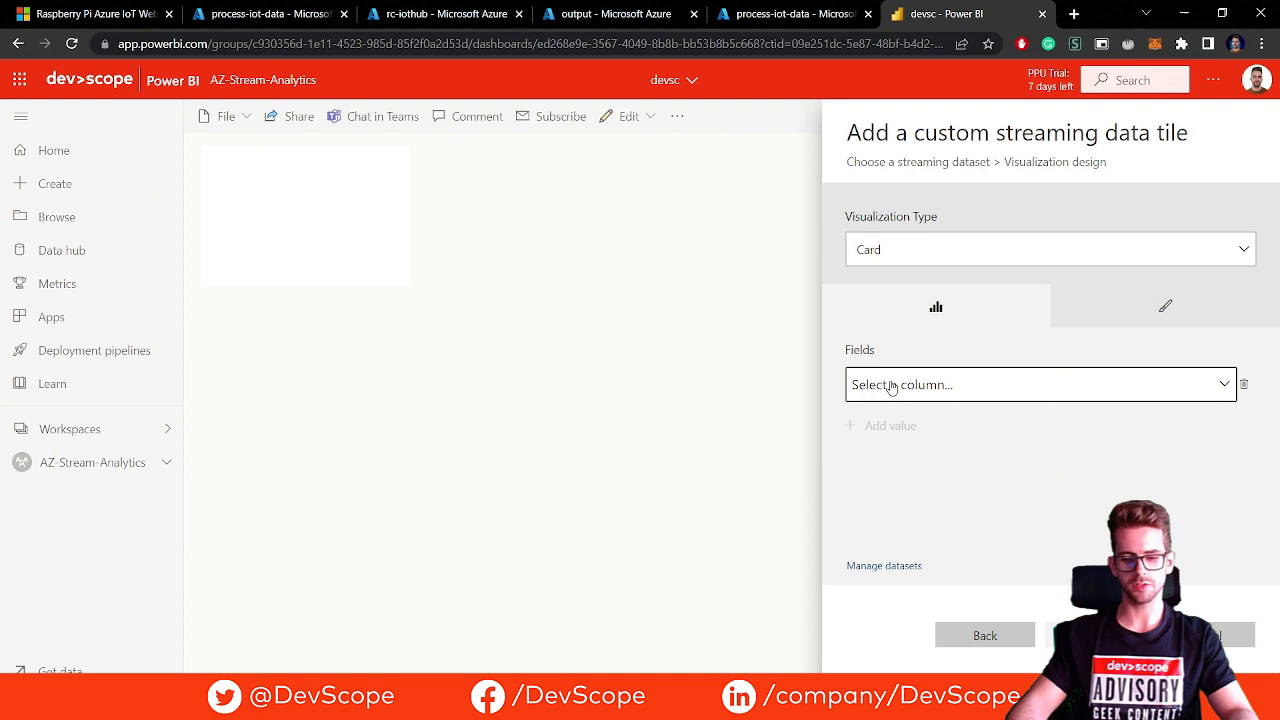
{"action": "left_click", "coordinate": [1024, 393]}
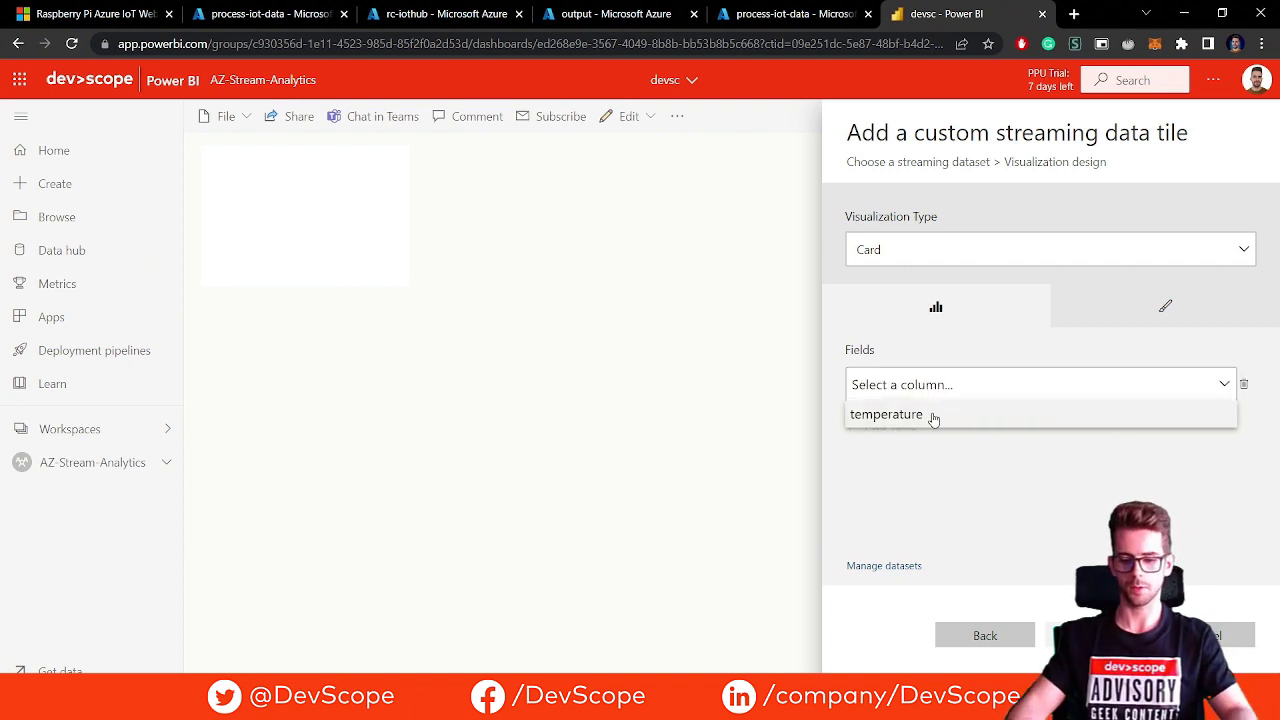
{"action": "left_click", "coordinate": [935, 418]}
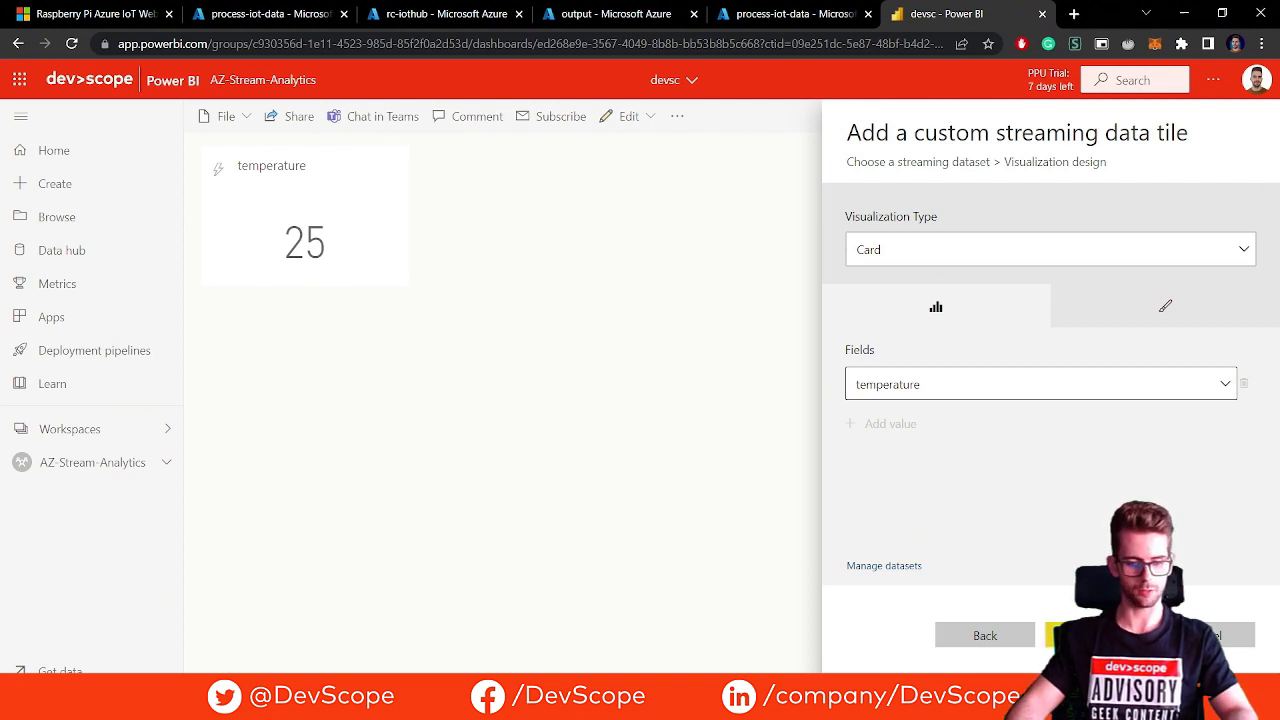
{"action": "left_click", "coordinate": [1062, 635]}
{"action": "scroll", "coordinate": [1043, 448], "scroll_direction": "down", "scroll_amount": 1}
{"action": "scroll", "coordinate": [1043, 448], "scroll_direction": "down", "scroll_amount": 1}
{"action": "left_click", "coordinate": [1085, 635]}
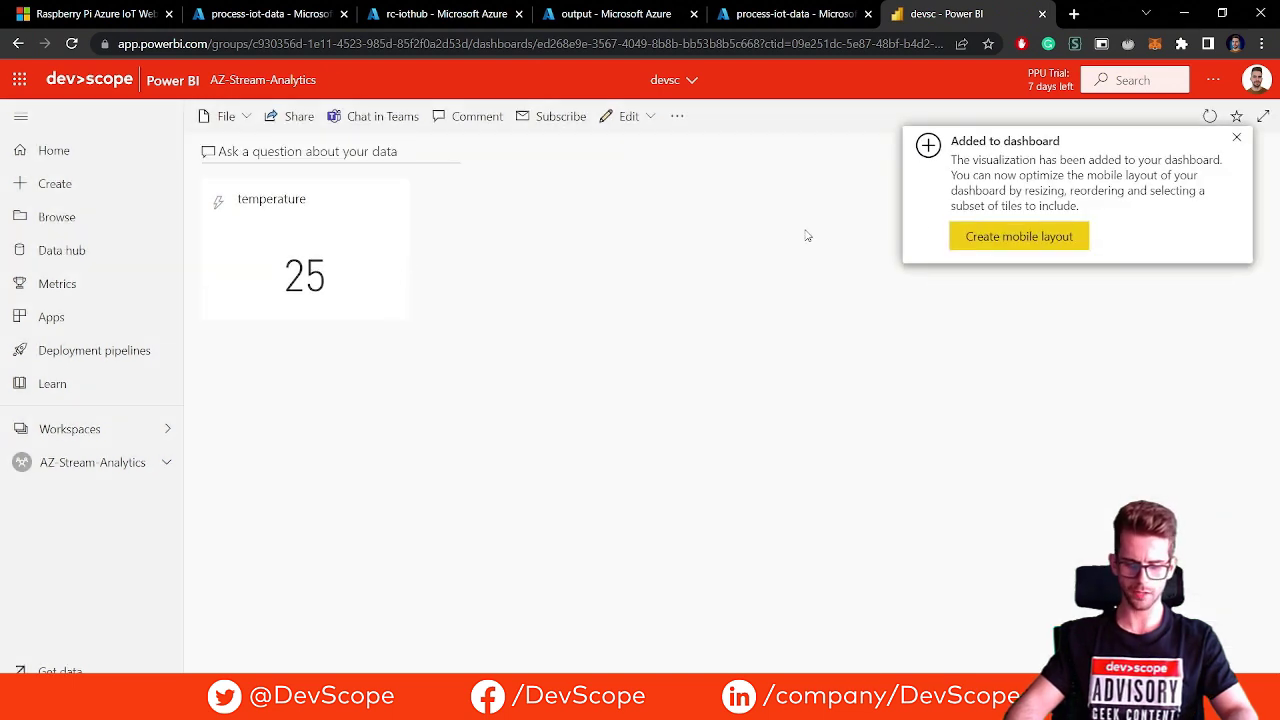
{"action": "left_click", "coordinate": [1236, 139]}
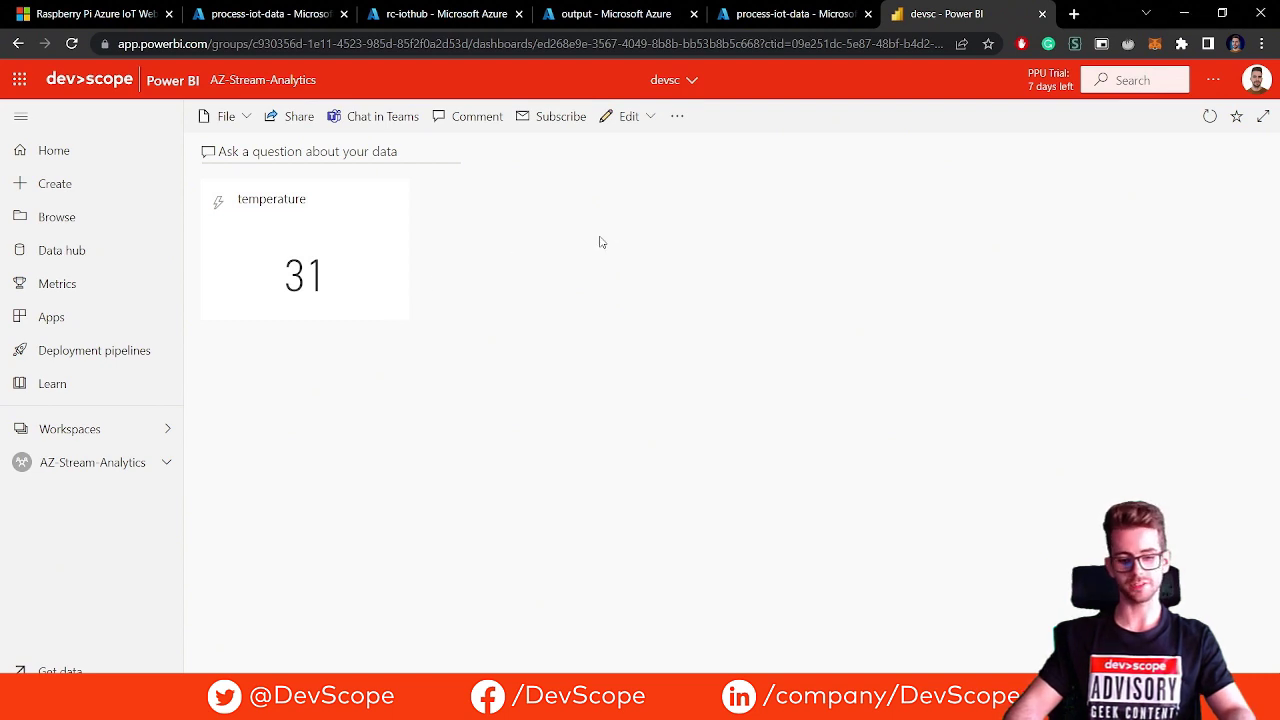
Start a second custom streaming data tile based on the iotoutput dataset
{"action": "left_click", "coordinate": [648, 132]}
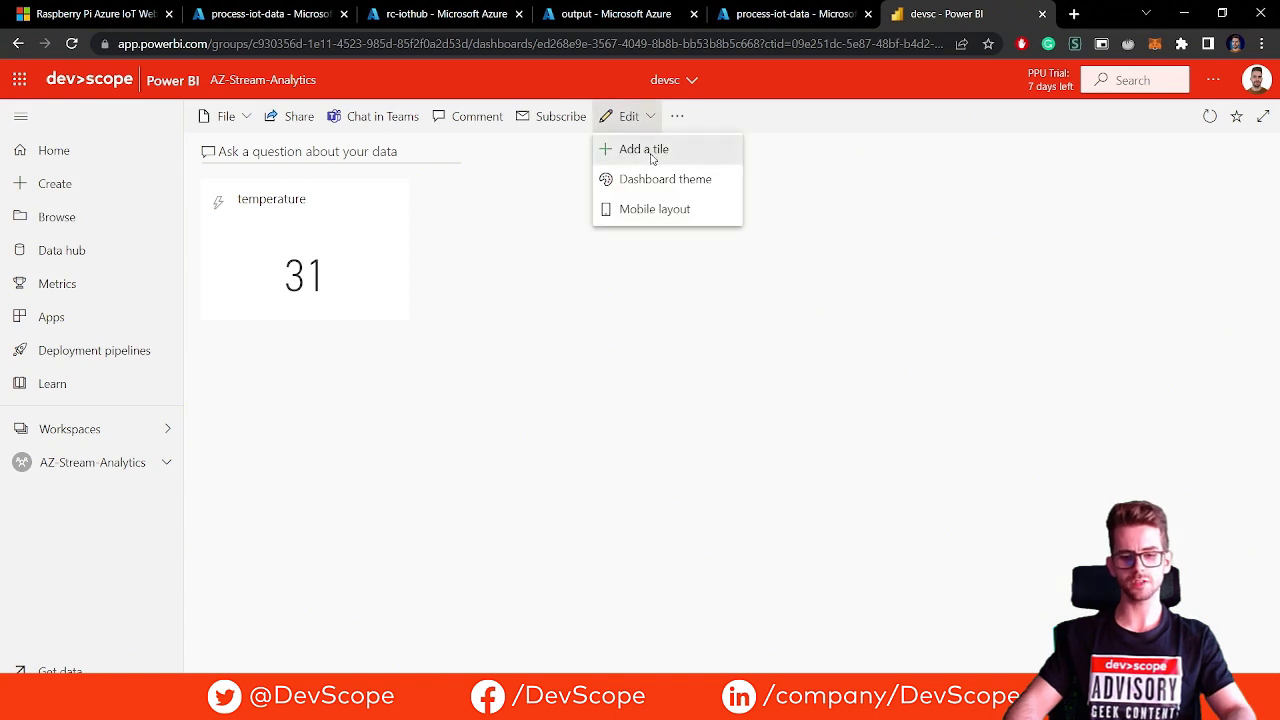
{"action": "left_click", "coordinate": [652, 152]}
{"action": "scroll", "coordinate": [857, 250], "scroll_direction": "down", "scroll_amount": 1}
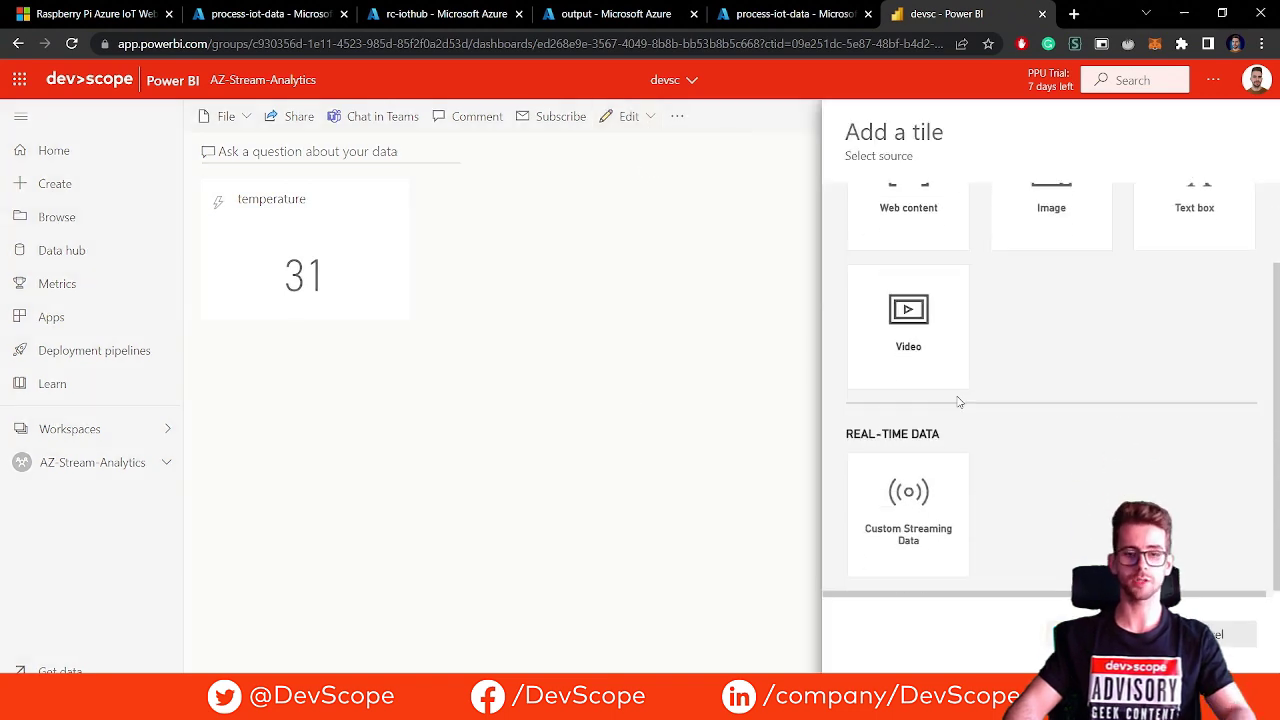
{"action": "left_click", "coordinate": [941, 490]}
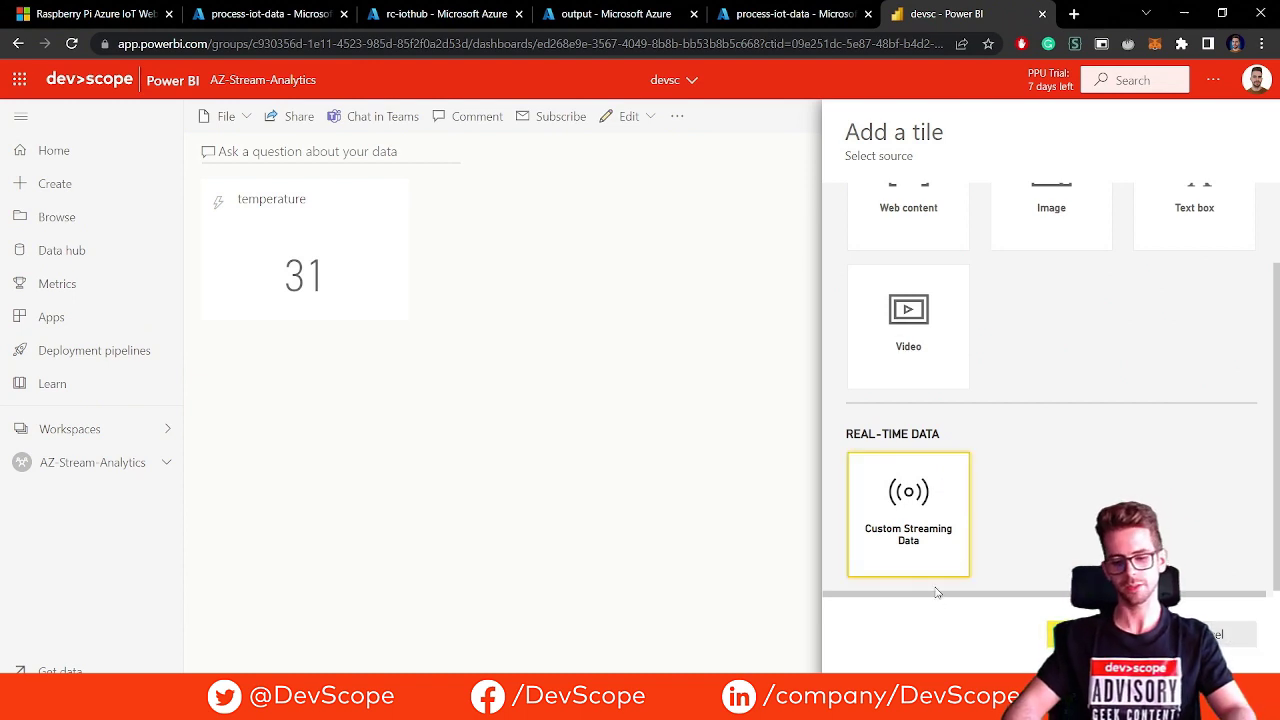
{"action": "left_click", "coordinate": [1060, 630]}
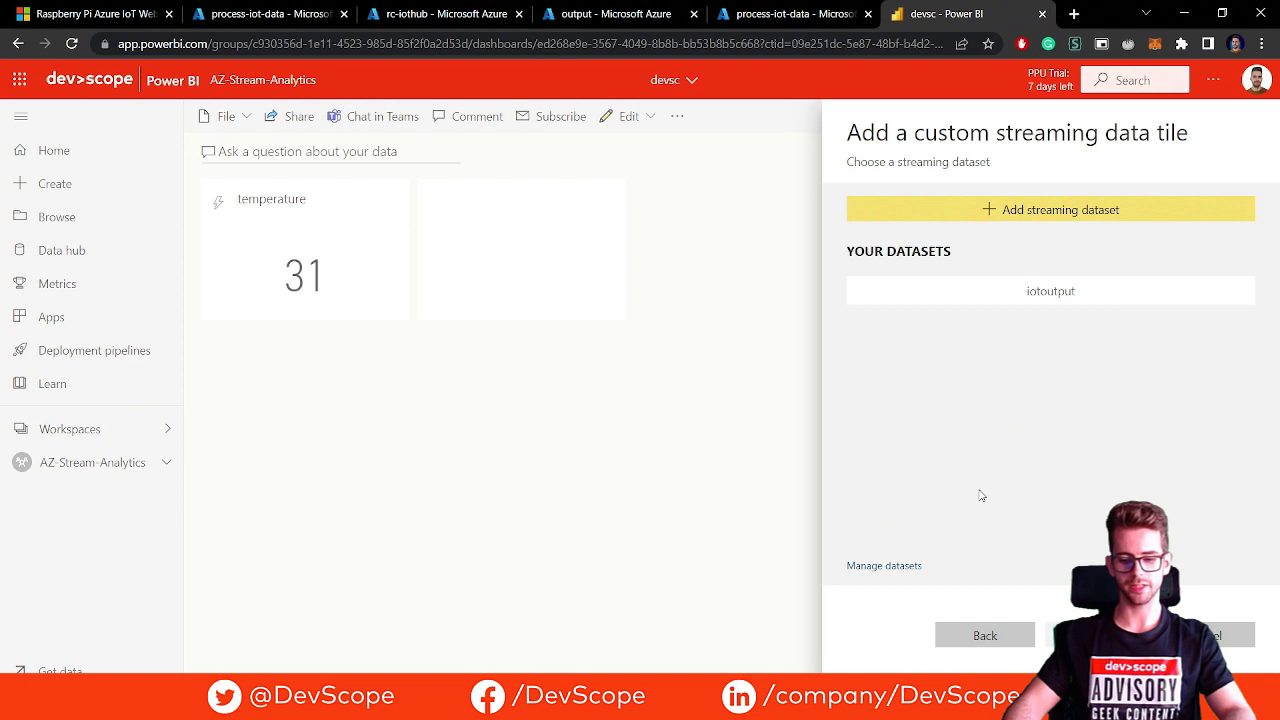
{"action": "left_click", "coordinate": [1044, 296]}
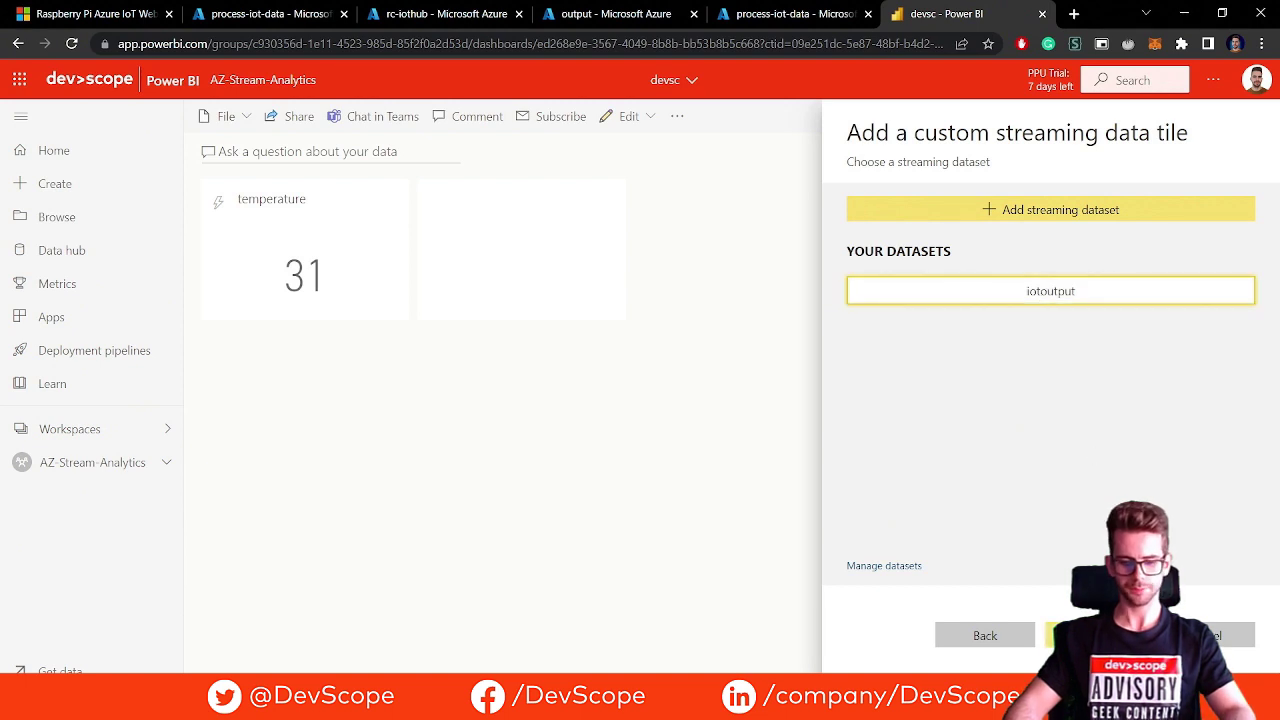
{"action": "left_click", "coordinate": [1090, 635]}
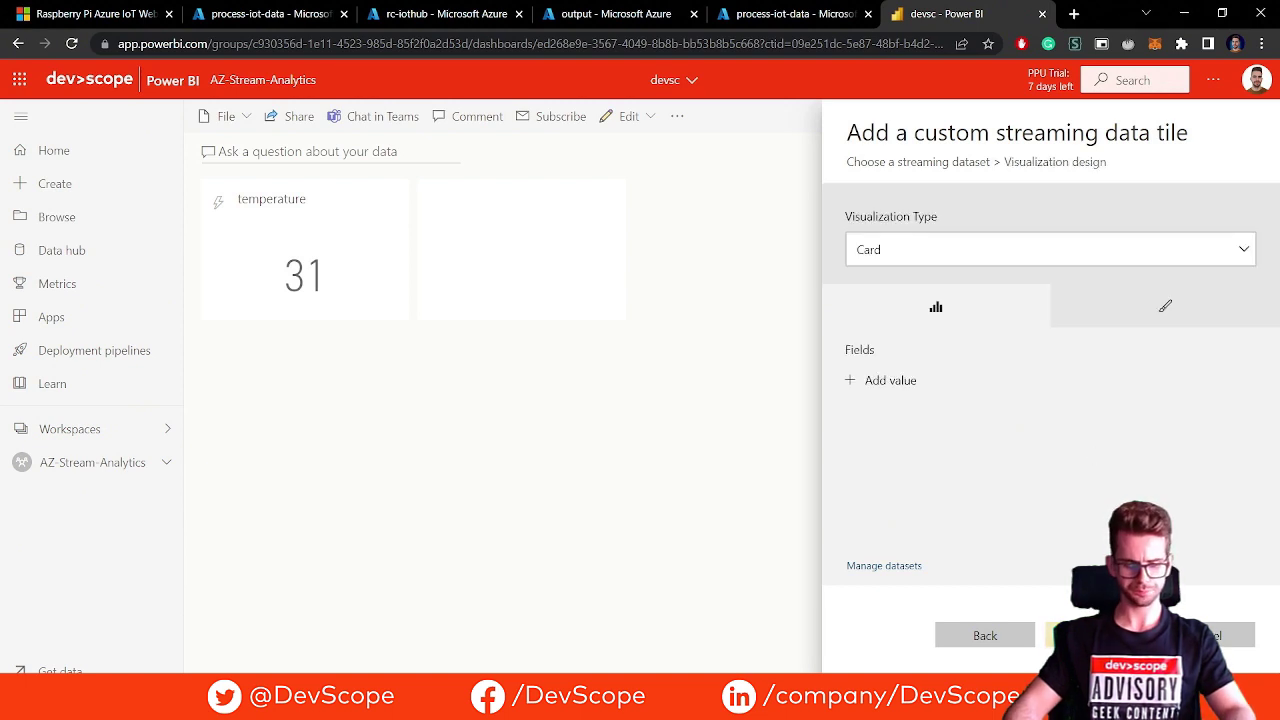
Make the new tile a line chart with timestampdate on the axis and temperature as the value
{"action": "left_click", "coordinate": [988, 260]}
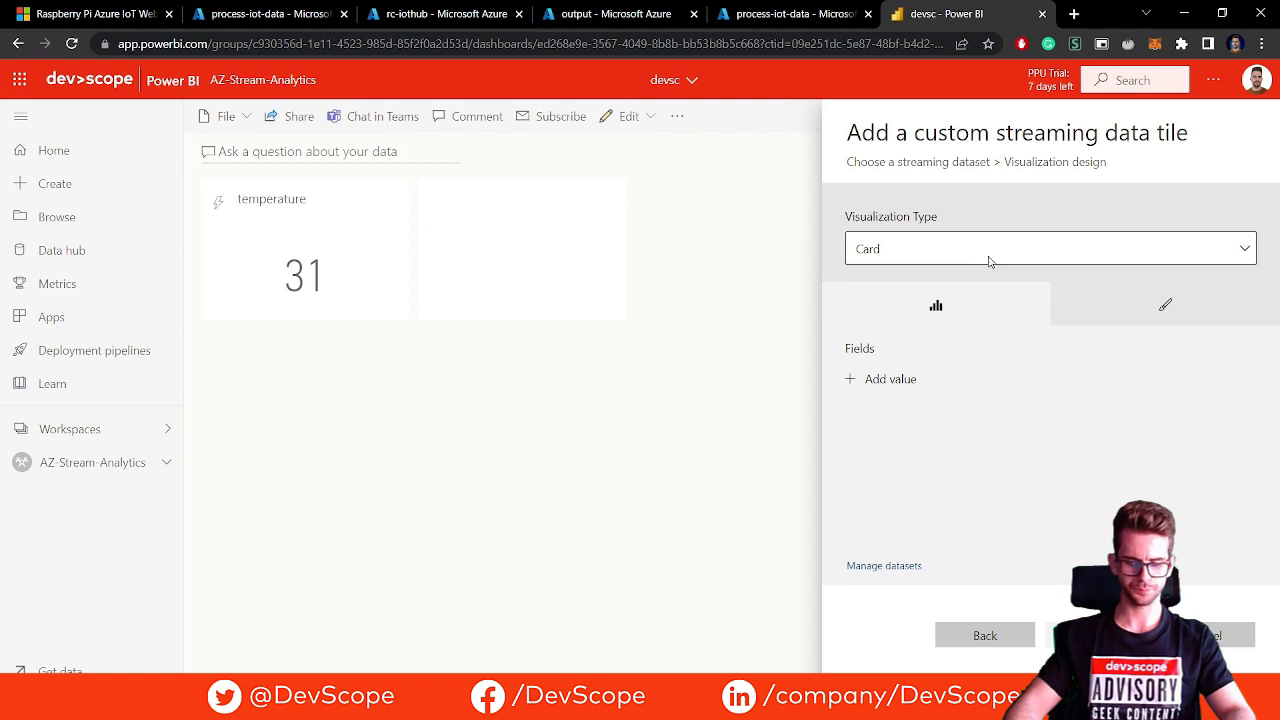
{"action": "left_click", "coordinate": [918, 307]}
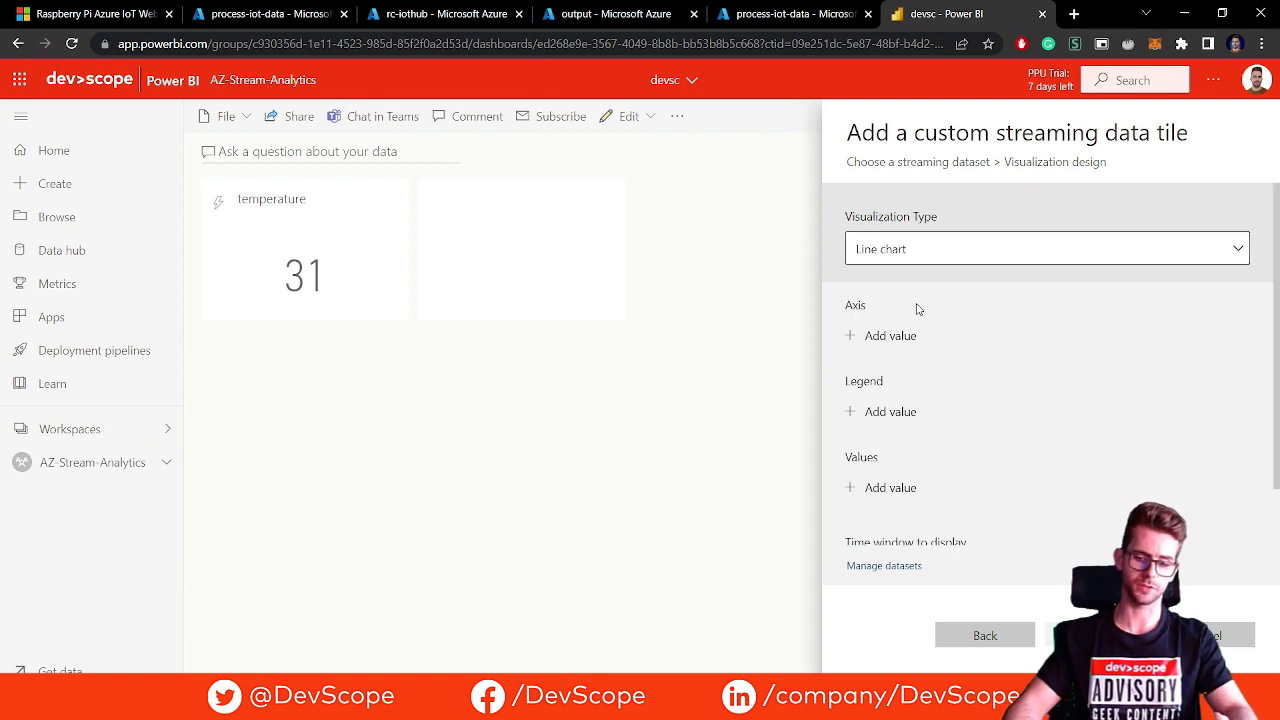
{"action": "left_click", "coordinate": [860, 340]}
{"action": "left_click", "coordinate": [952, 344]}
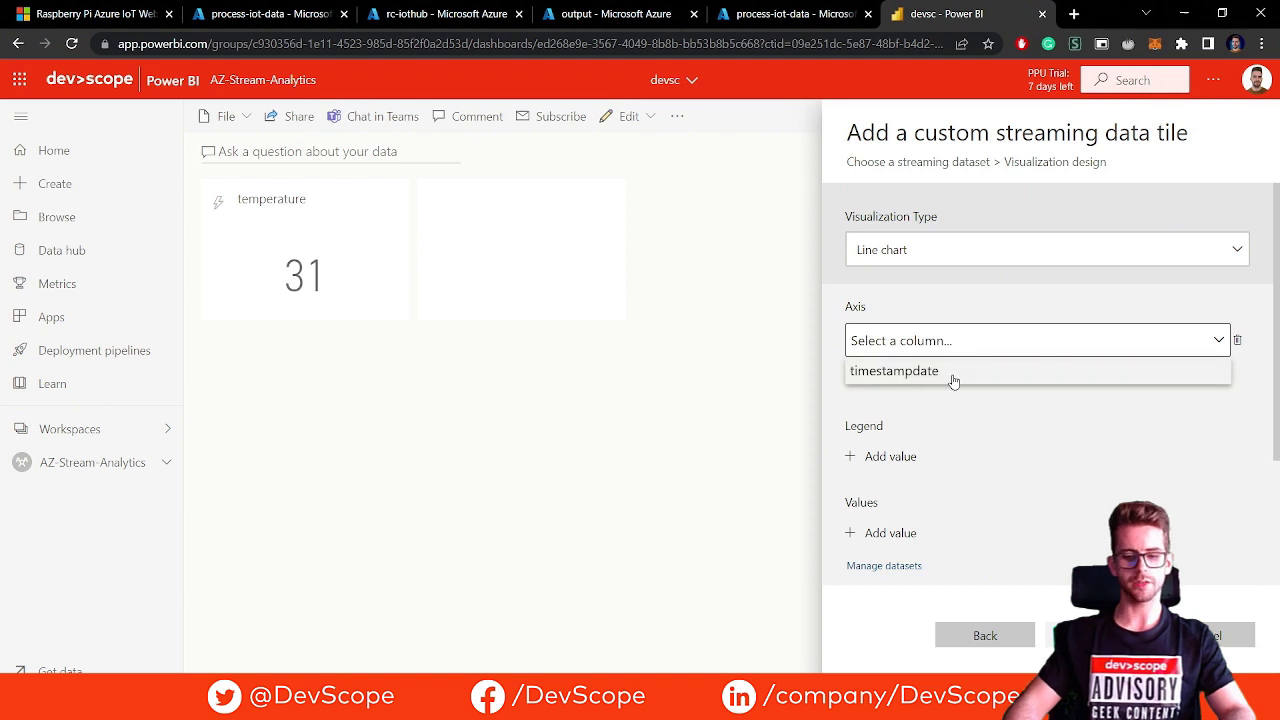
{"action": "left_click", "coordinate": [951, 372]}
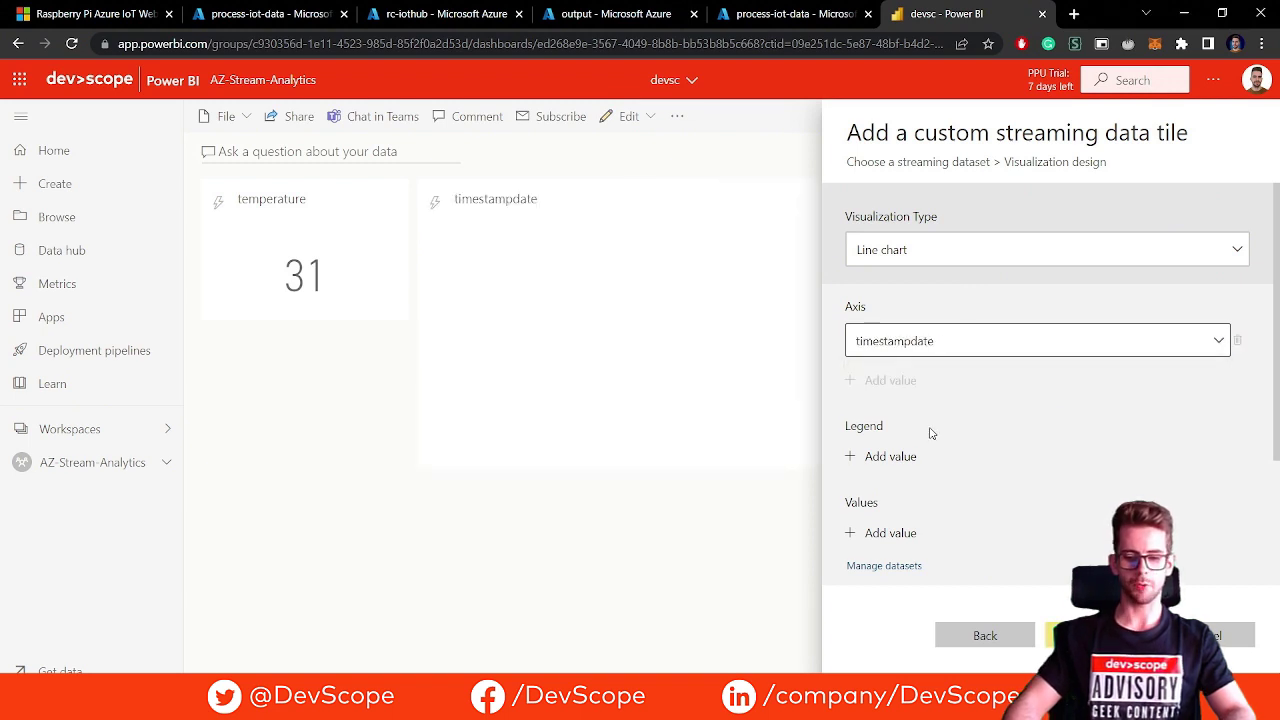
{"action": "scroll", "coordinate": [915, 460], "scroll_direction": "down", "scroll_amount": 2}
{"action": "left_click", "coordinate": [893, 423]}
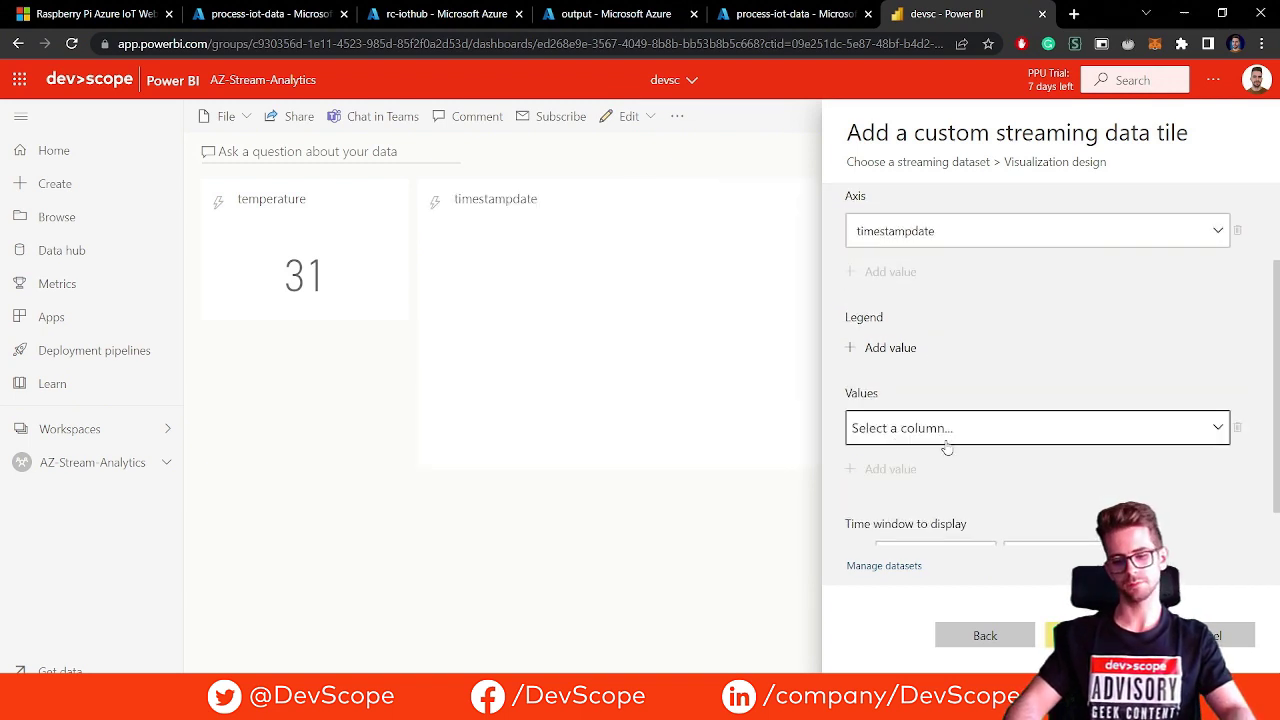
{"action": "left_click", "coordinate": [963, 441]}
{"action": "left_click", "coordinate": [940, 460]}
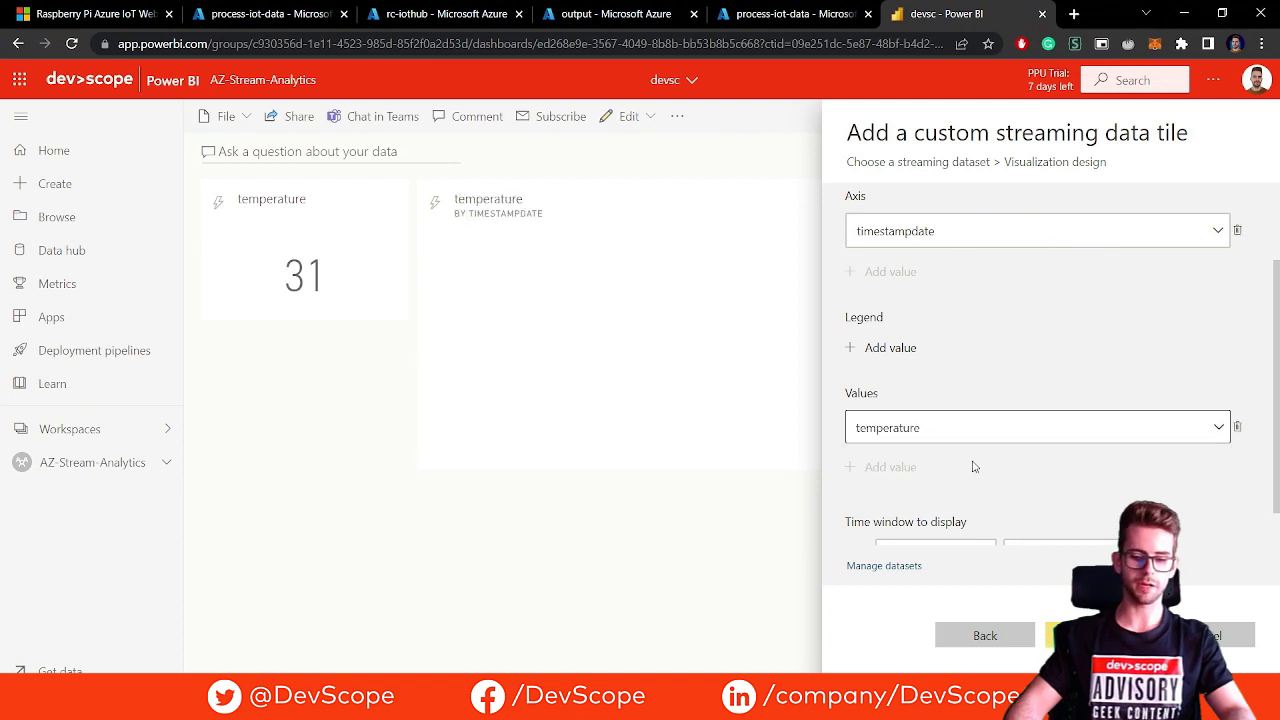
Add the line chart tile with a time window of the last 10 minutes and enlarge it on the dashboard
{"action": "scroll", "coordinate": [975, 463], "scroll_direction": "down", "scroll_amount": 1}
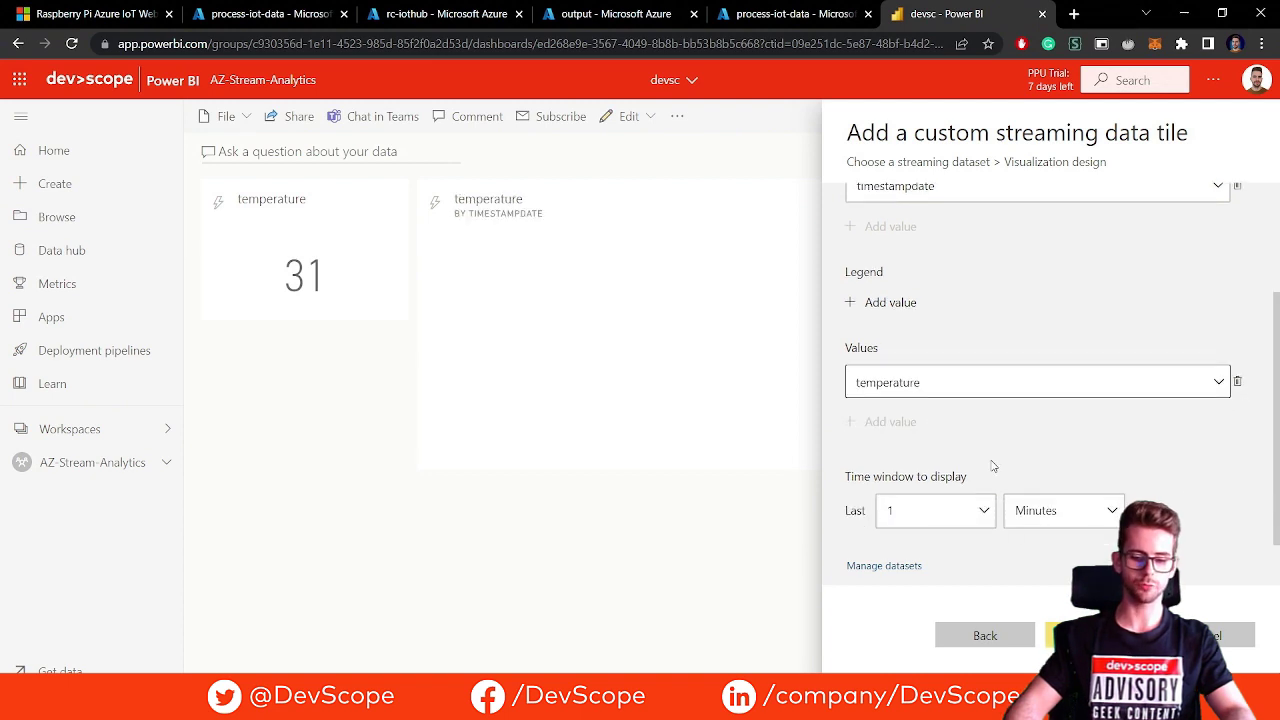
{"action": "left_click", "coordinate": [978, 512]}
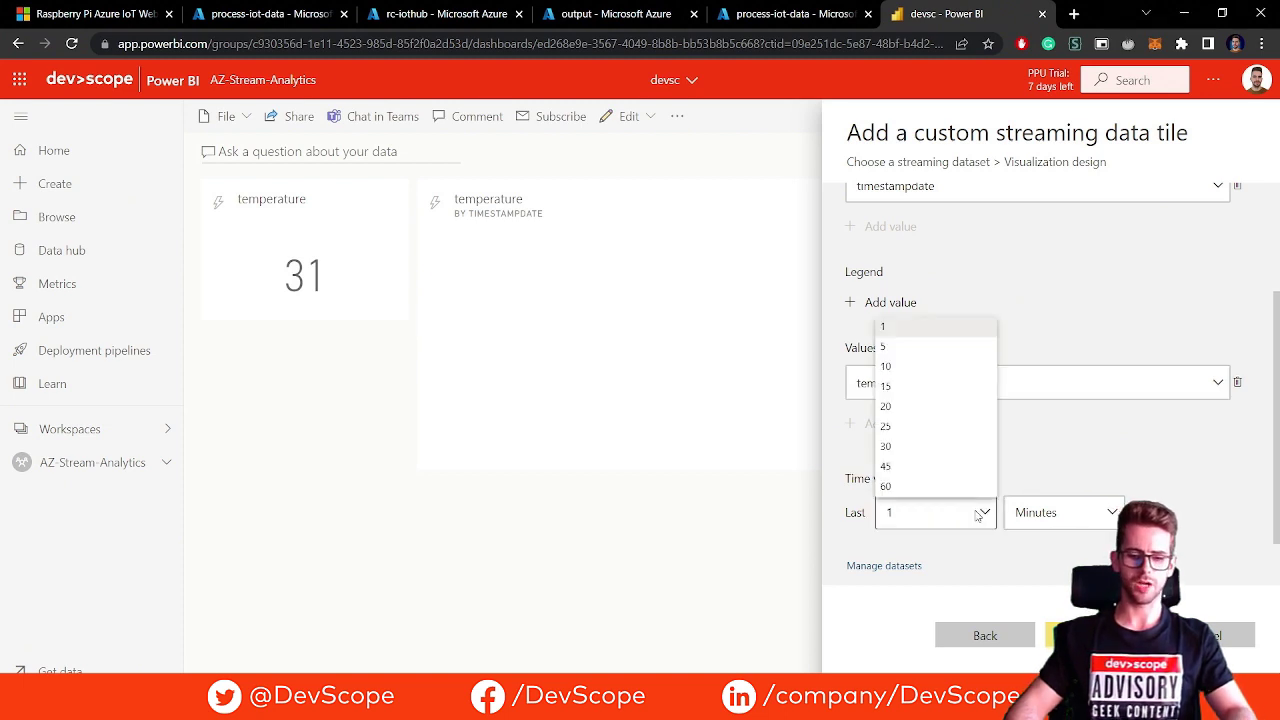
{"action": "left_click", "coordinate": [919, 375]}
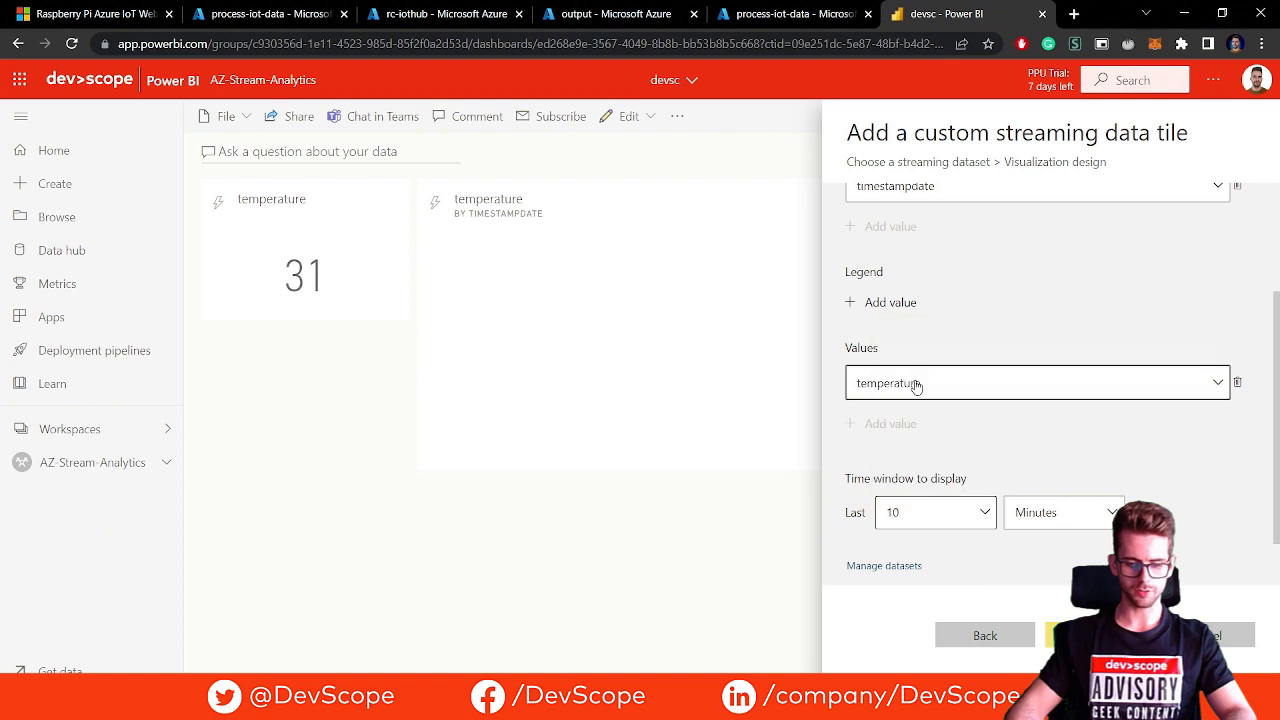
{"action": "left_click", "coordinate": [1085, 635]}
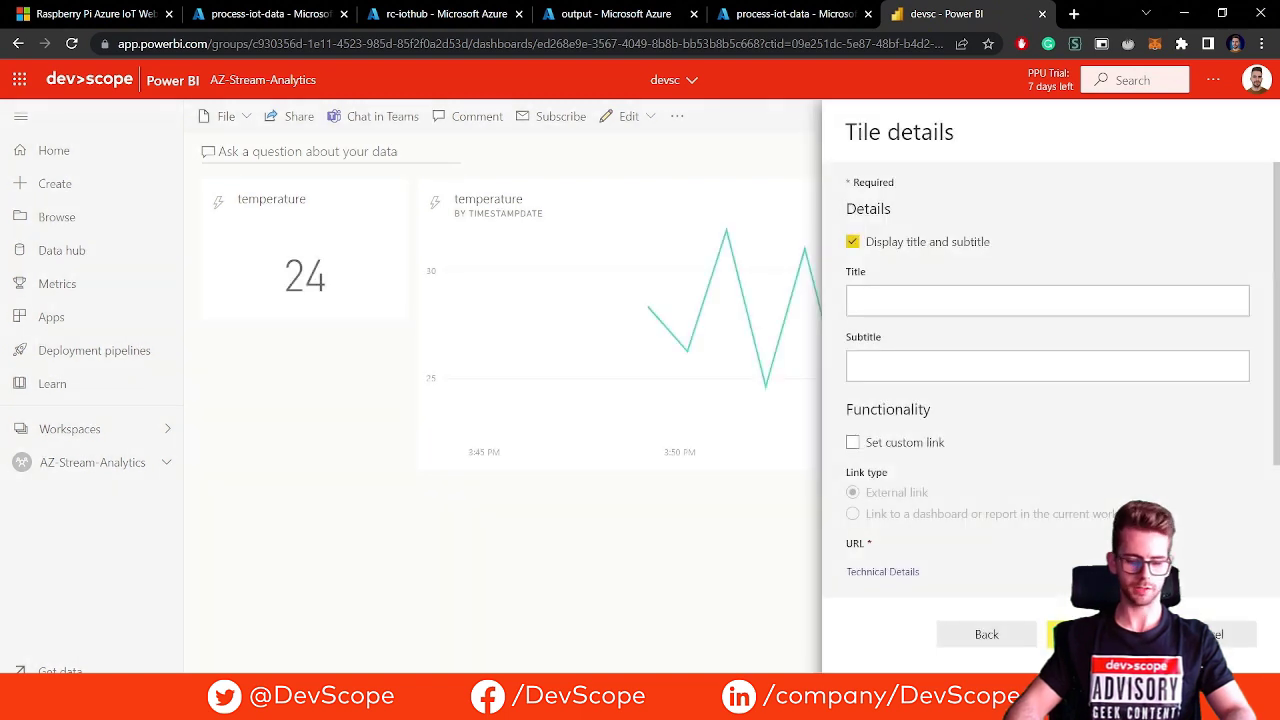
{"action": "scroll", "coordinate": [1080, 536], "scroll_direction": "down", "scroll_amount": 1}
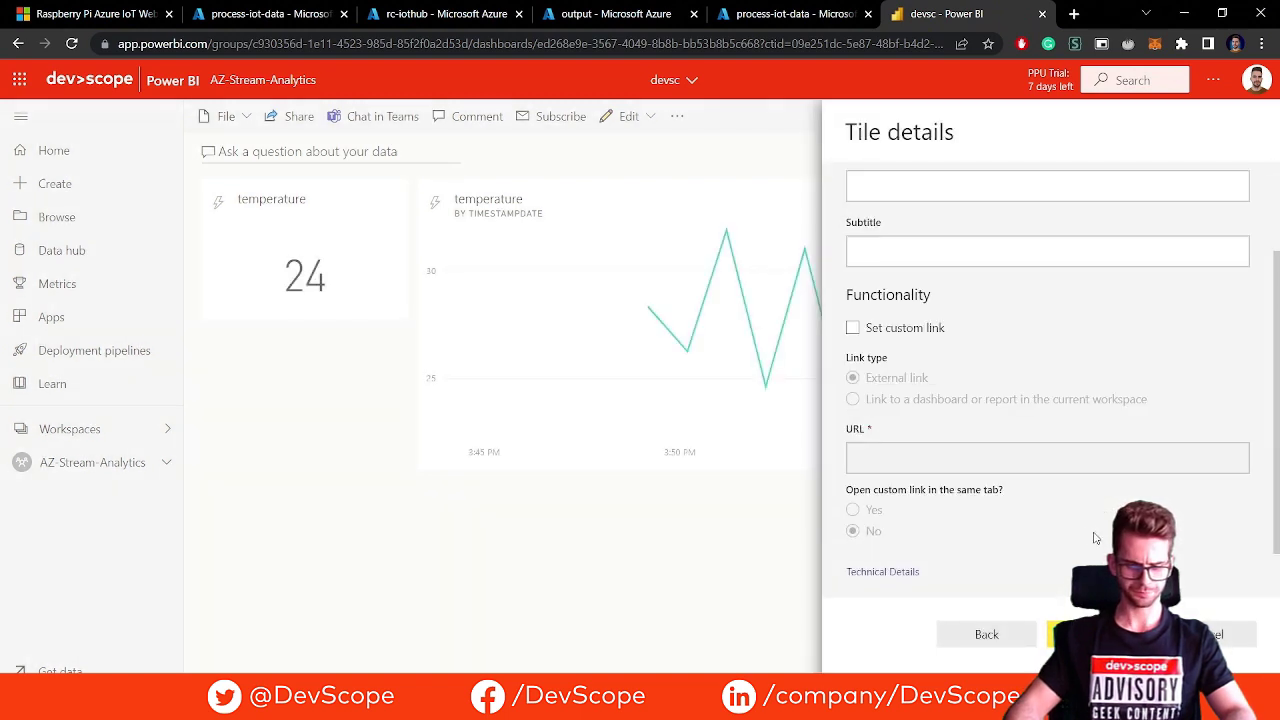
{"action": "left_click", "coordinate": [1085, 634]}
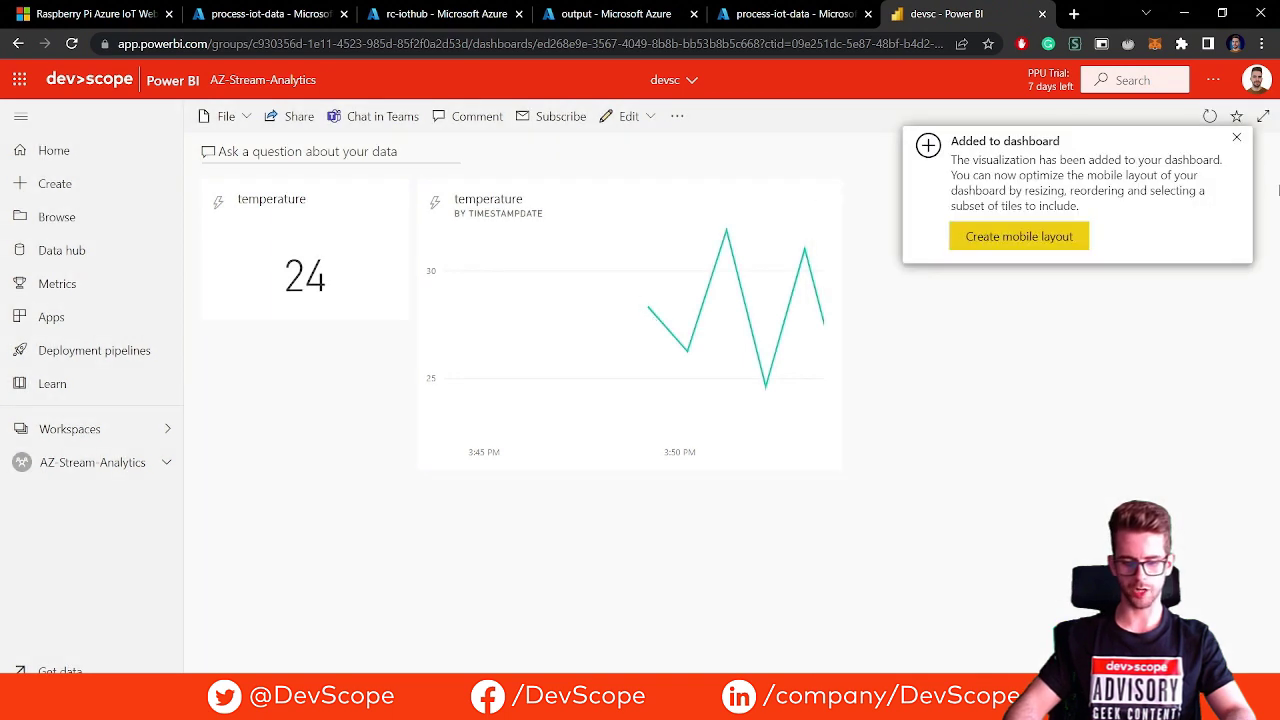
{"action": "left_click_drag", "start_coordinate": [837, 466], "coordinate": [943, 536]}
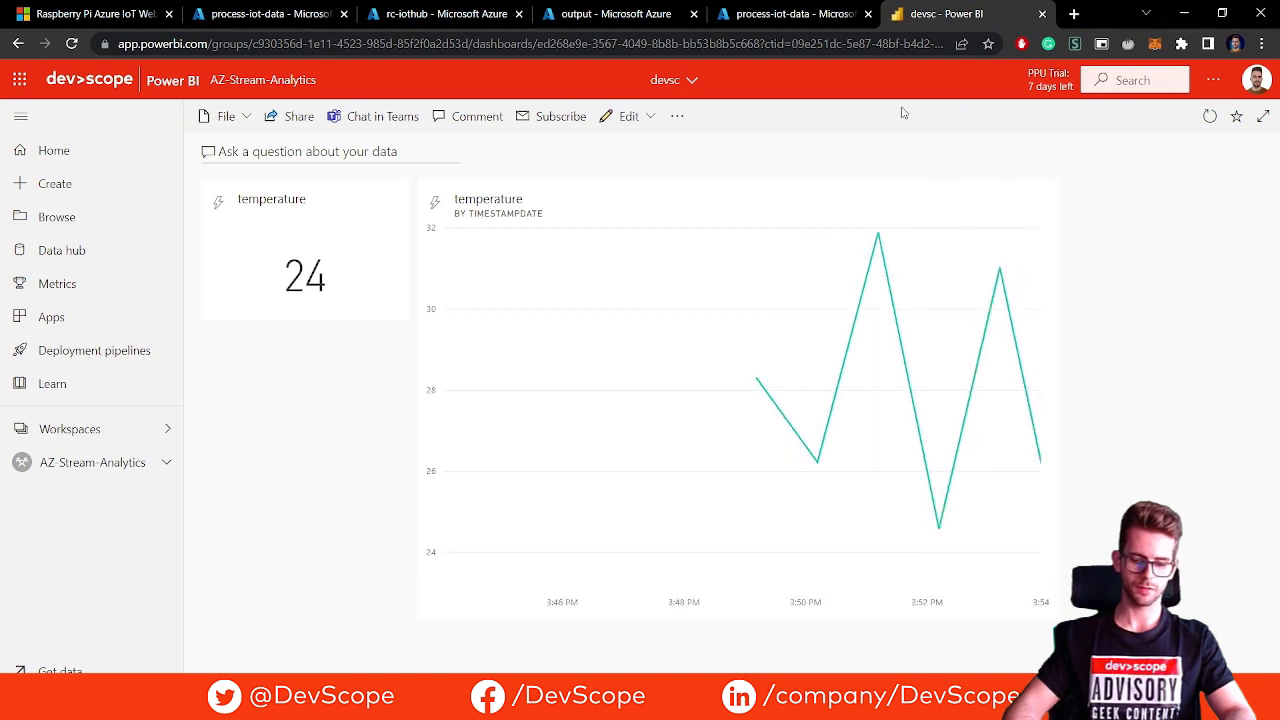